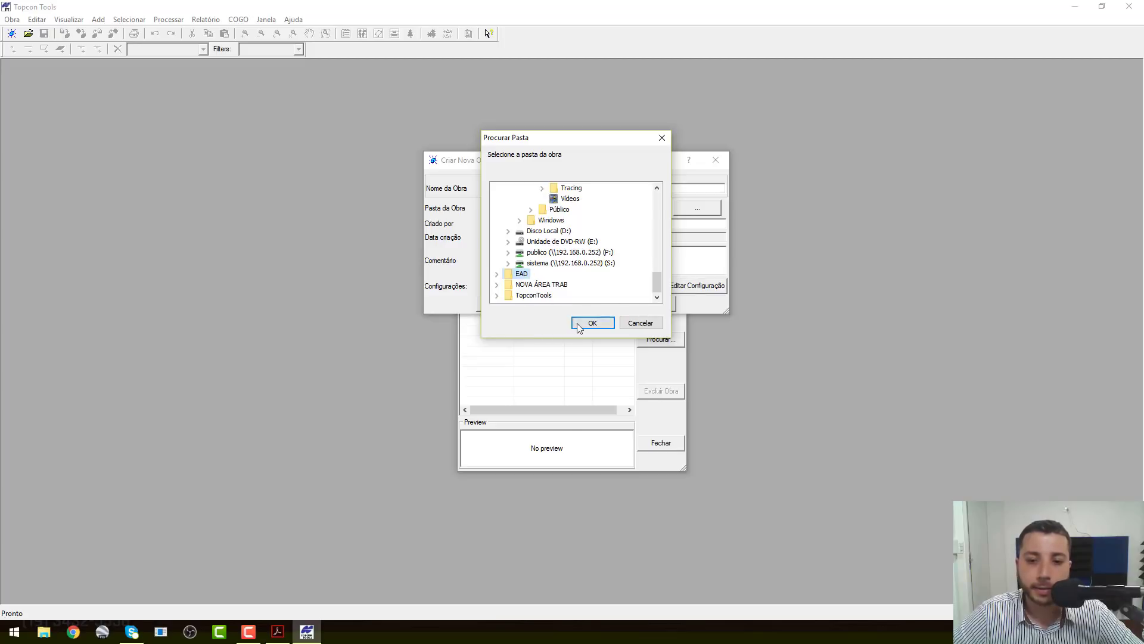
Step: Choose the EAD folder as the new job's location and open its INCRA configuration for editing
left_click(578, 323)
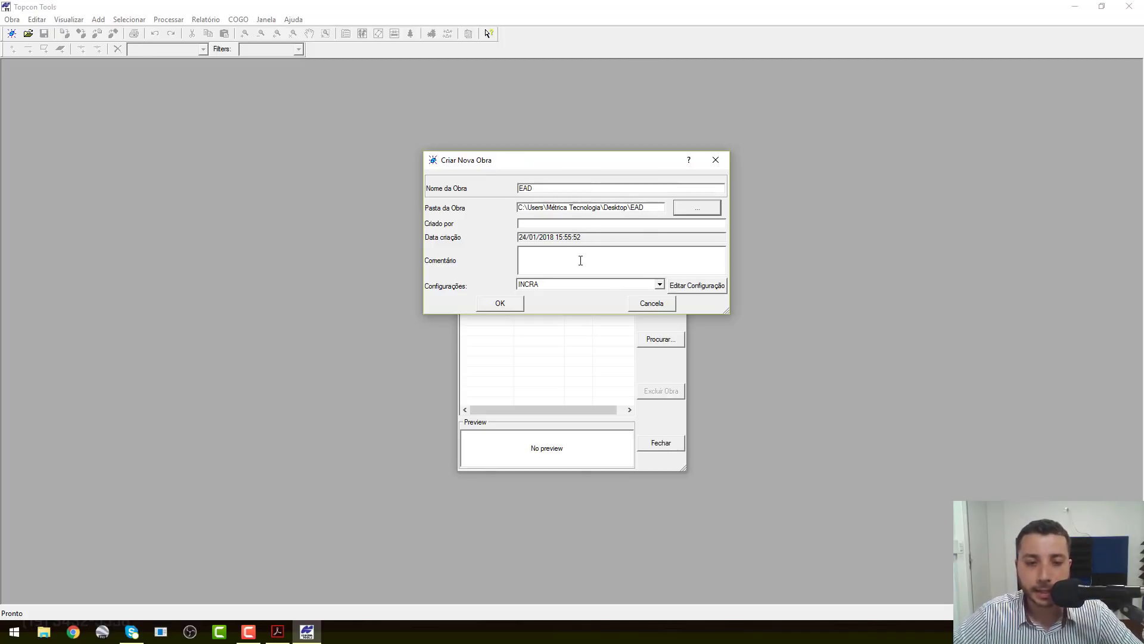
left_click(699, 286)
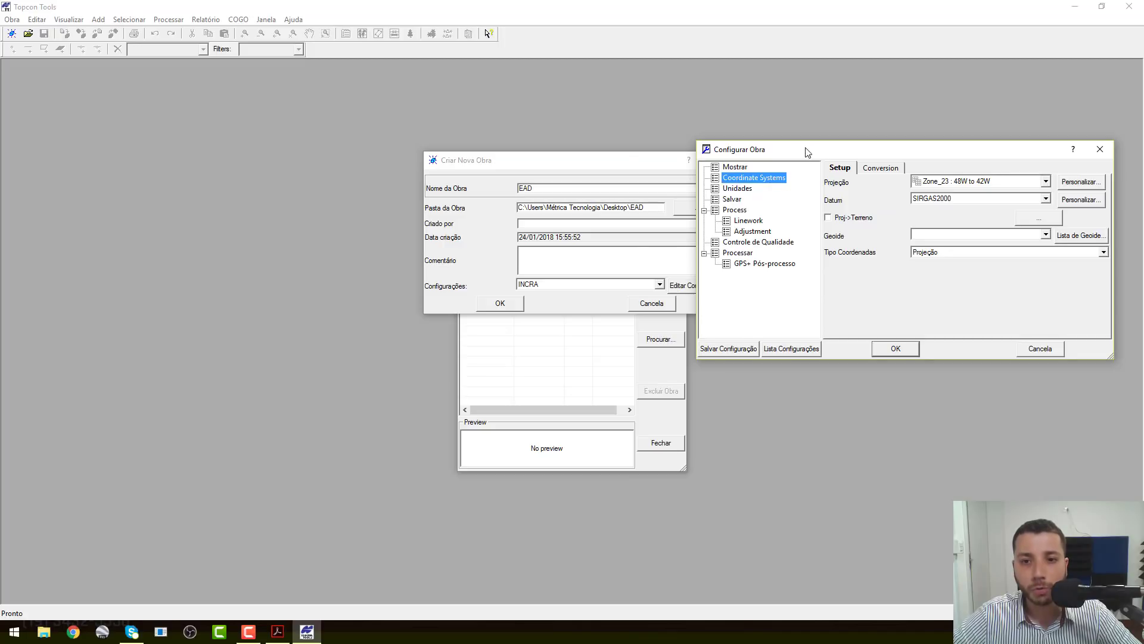
left_click_drag(807, 153, 471, 148)
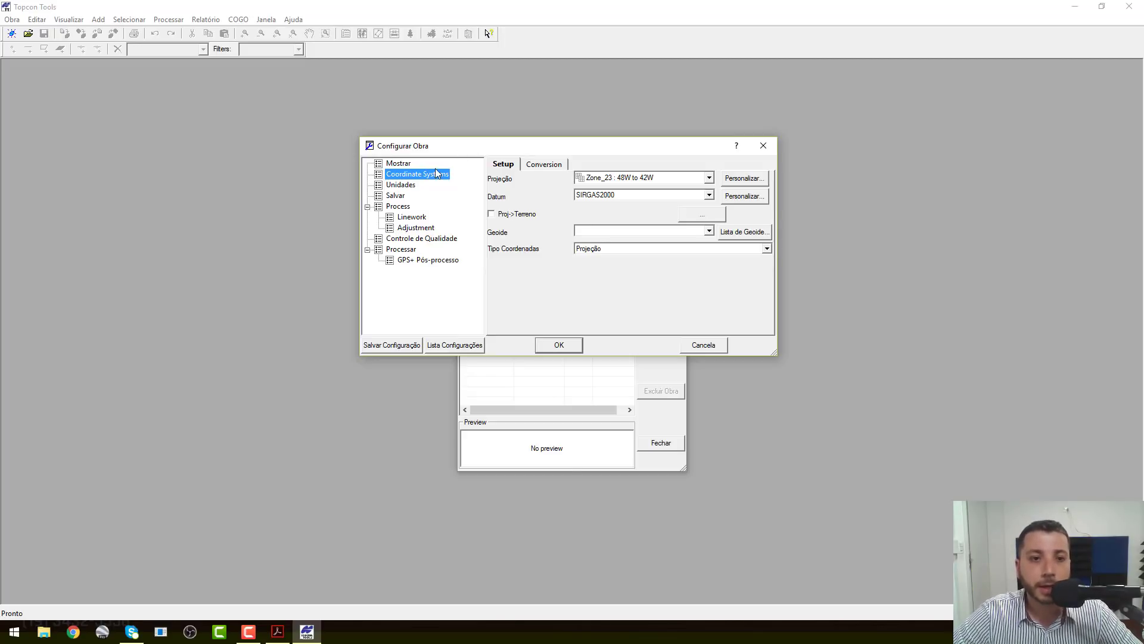
Step: Set the display precision of the N,E and X,Y,Z coordinates to 2 decimal digits
left_click(398, 164)
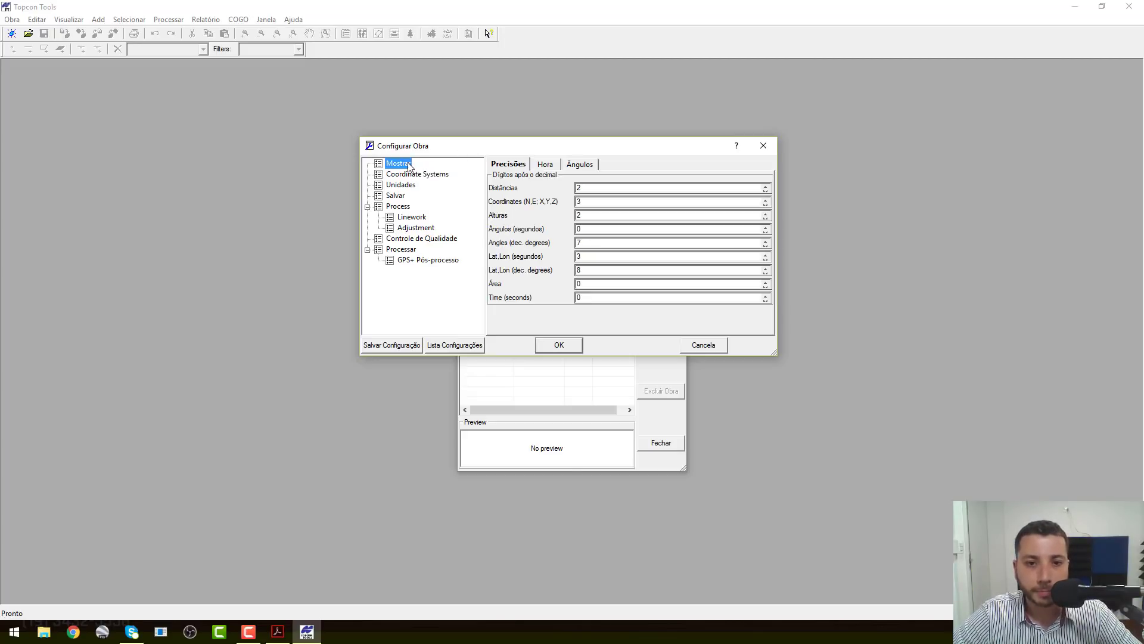
left_click(549, 180)
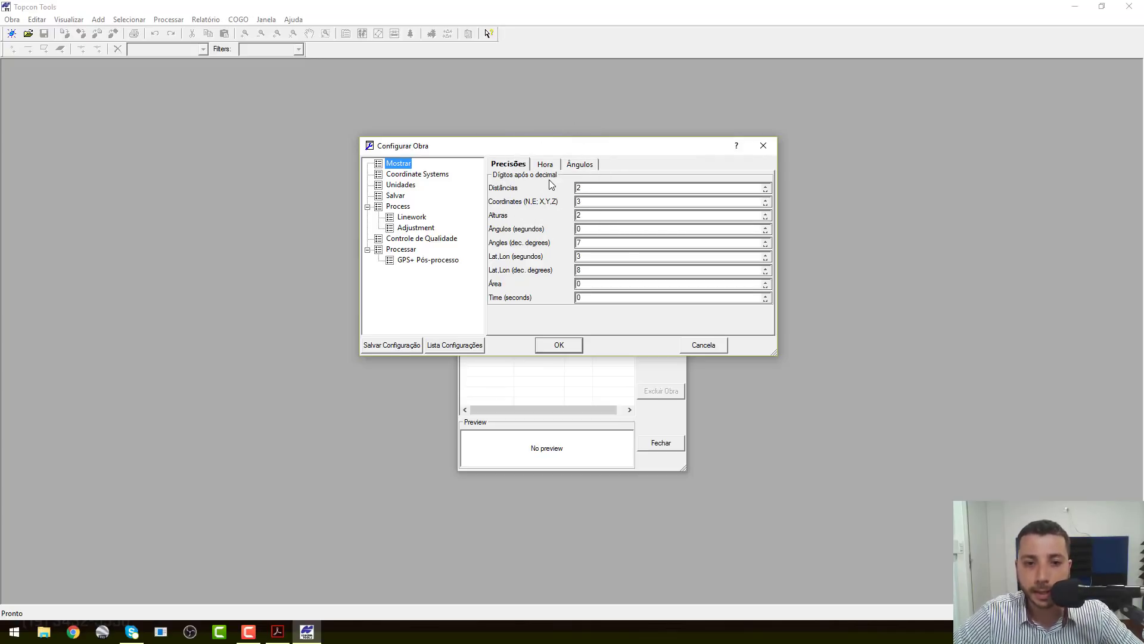
double_click(579, 187)
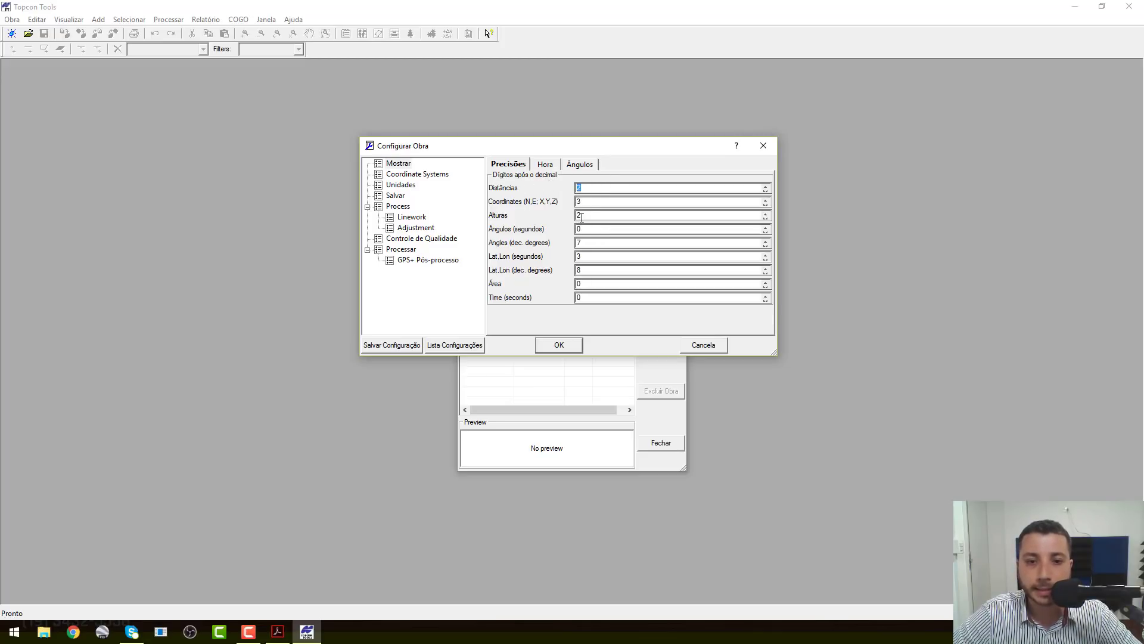
left_click(601, 201)
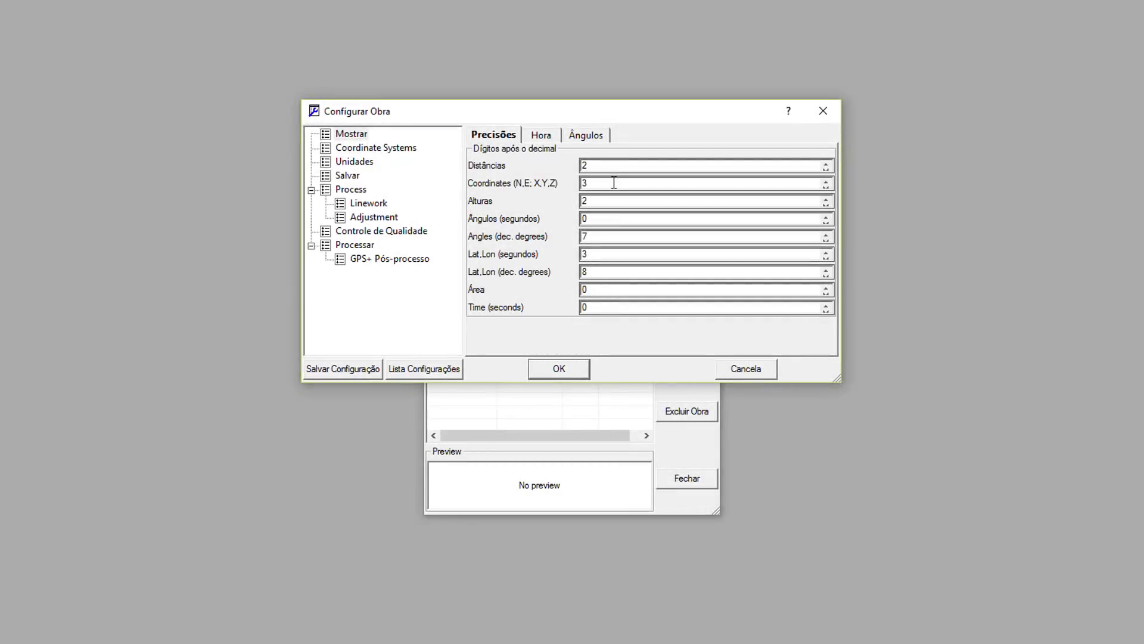
left_click_drag(607, 183, 577, 186)
type("2")
left_click_drag(593, 251, 564, 257)
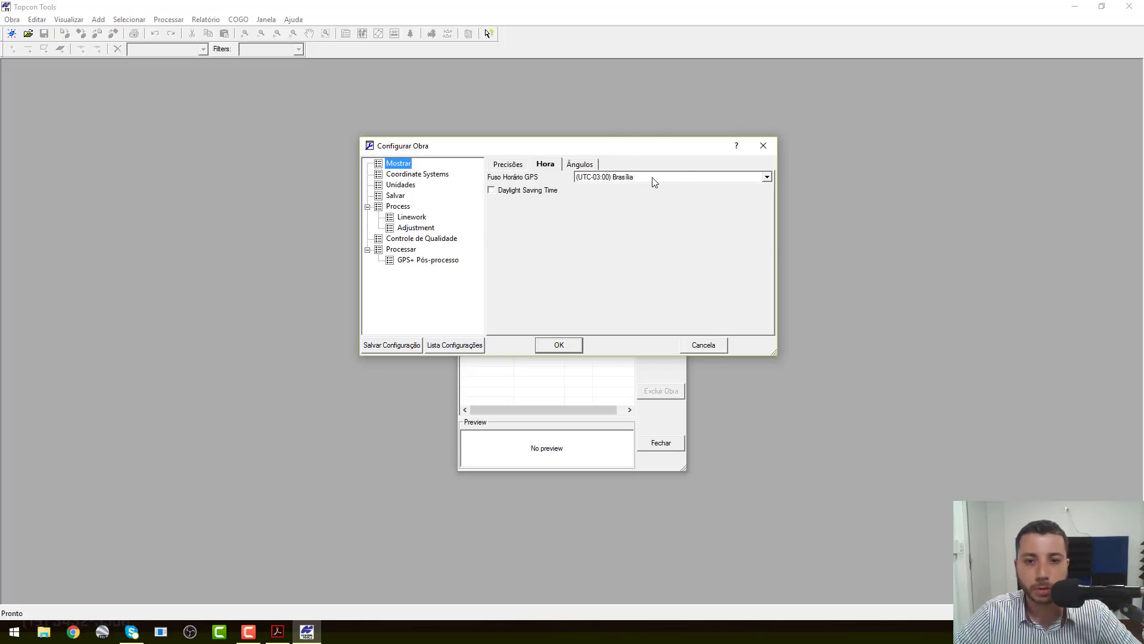
Step: Set the job's coordinate system to projection Zone_24 : 42W to 36W with the SIRGAS2000 datum
left_click(410, 176)
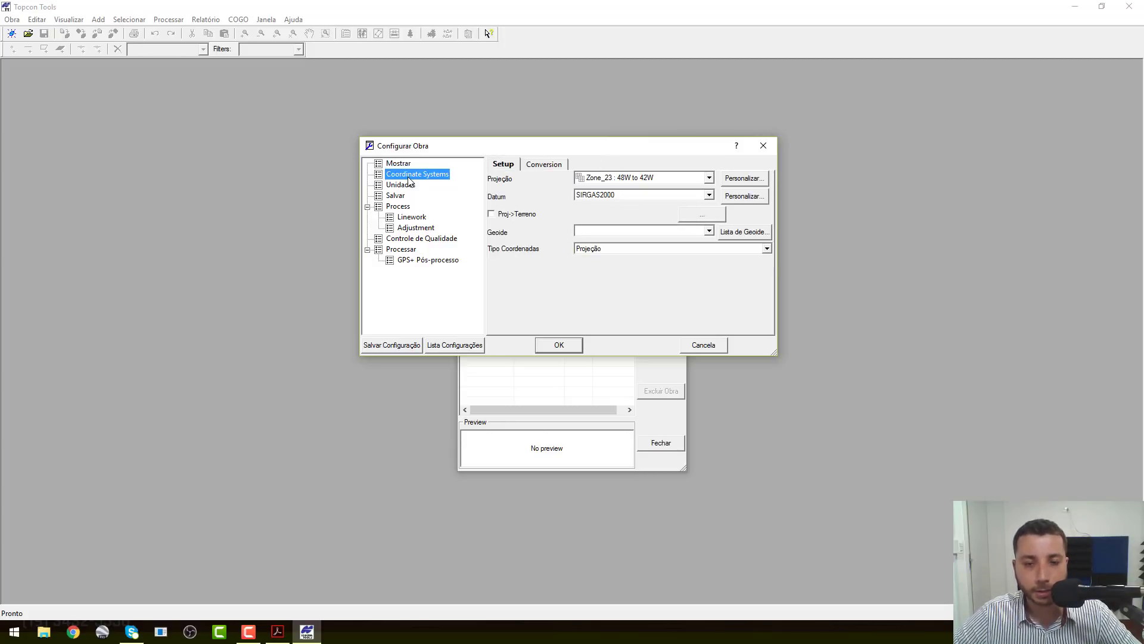
left_click(709, 178)
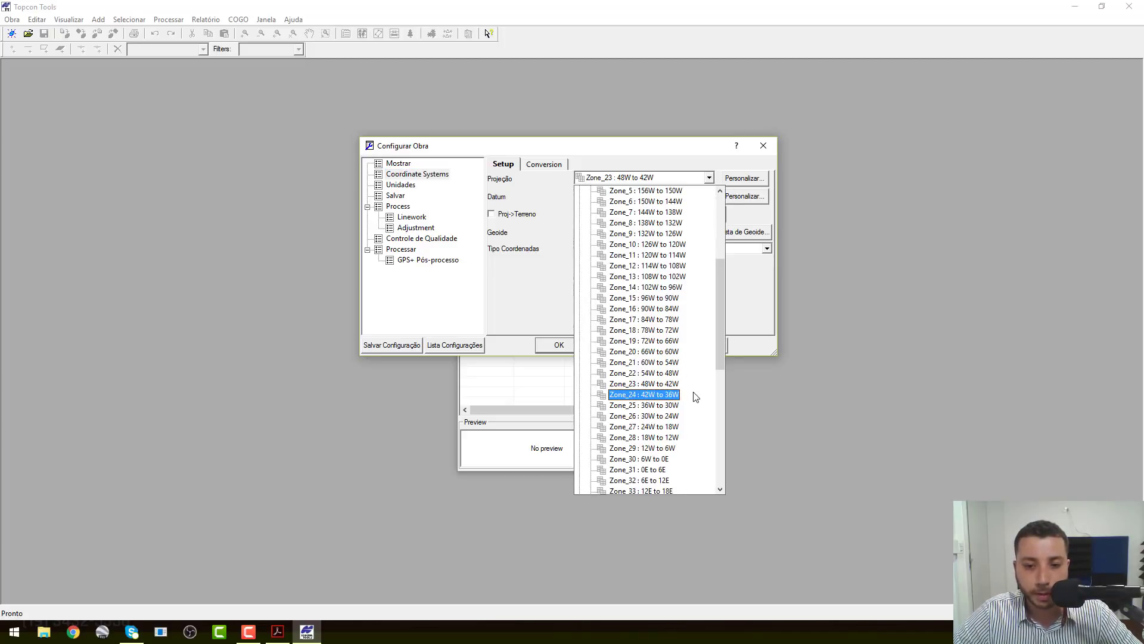
left_click(662, 395)
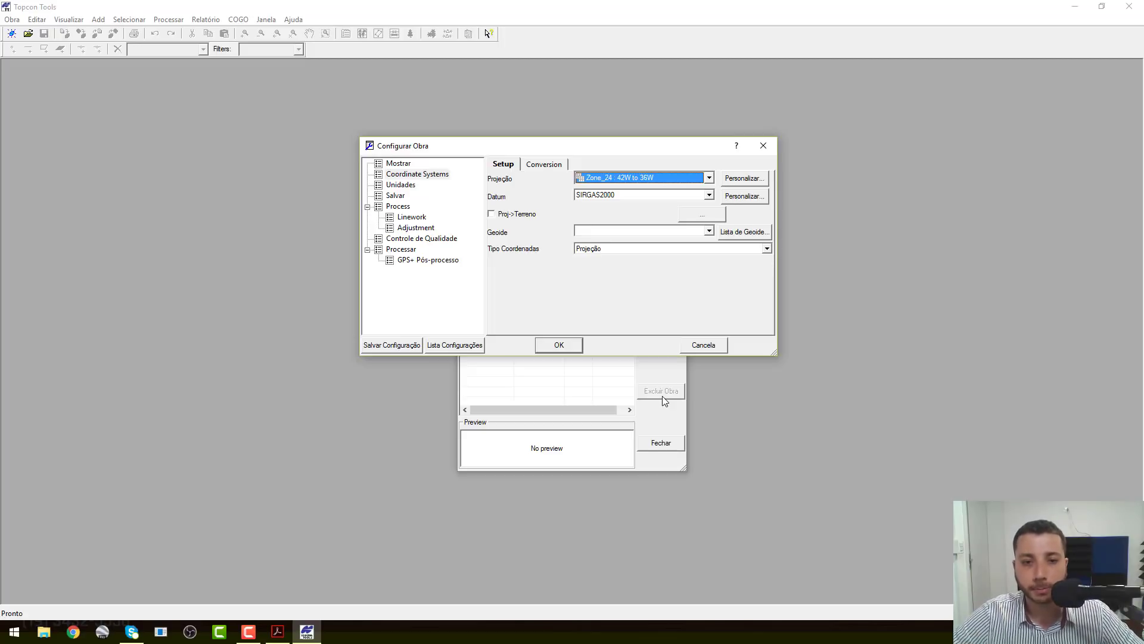
left_click(653, 194)
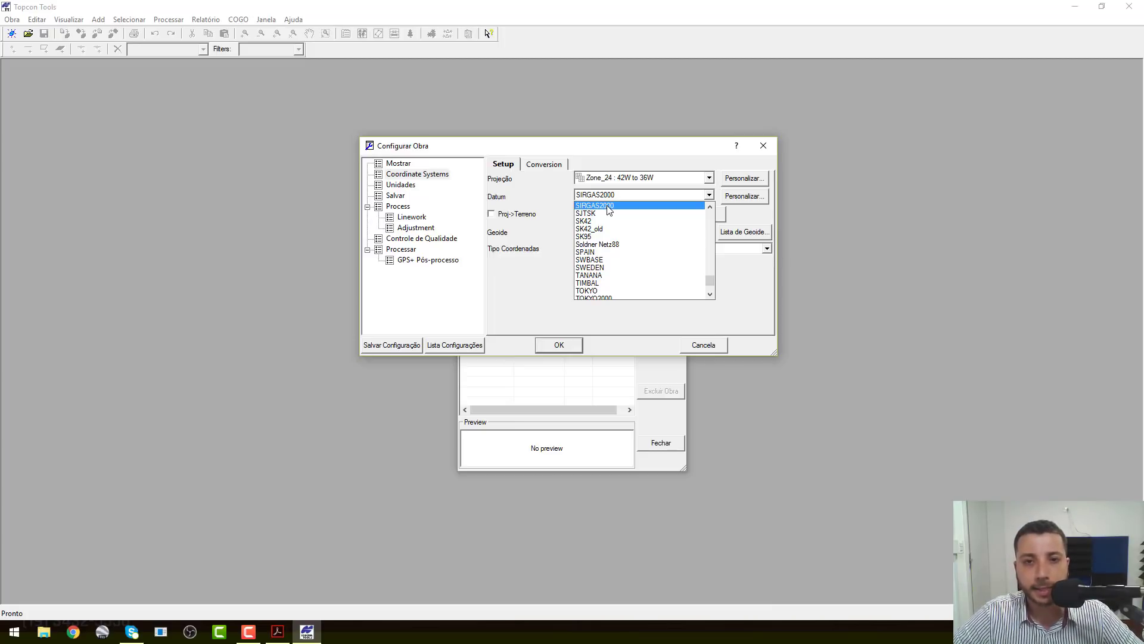
left_click(608, 206)
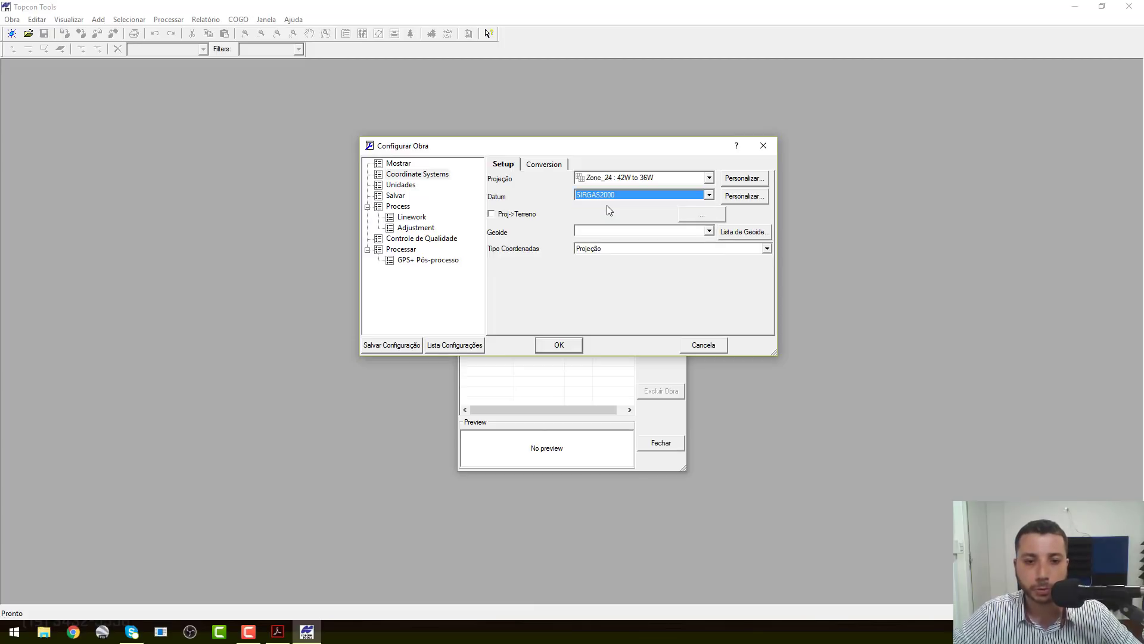
Step: Choose the blank geoid entry and select Projeção as the coordinate type
left_click(633, 233)
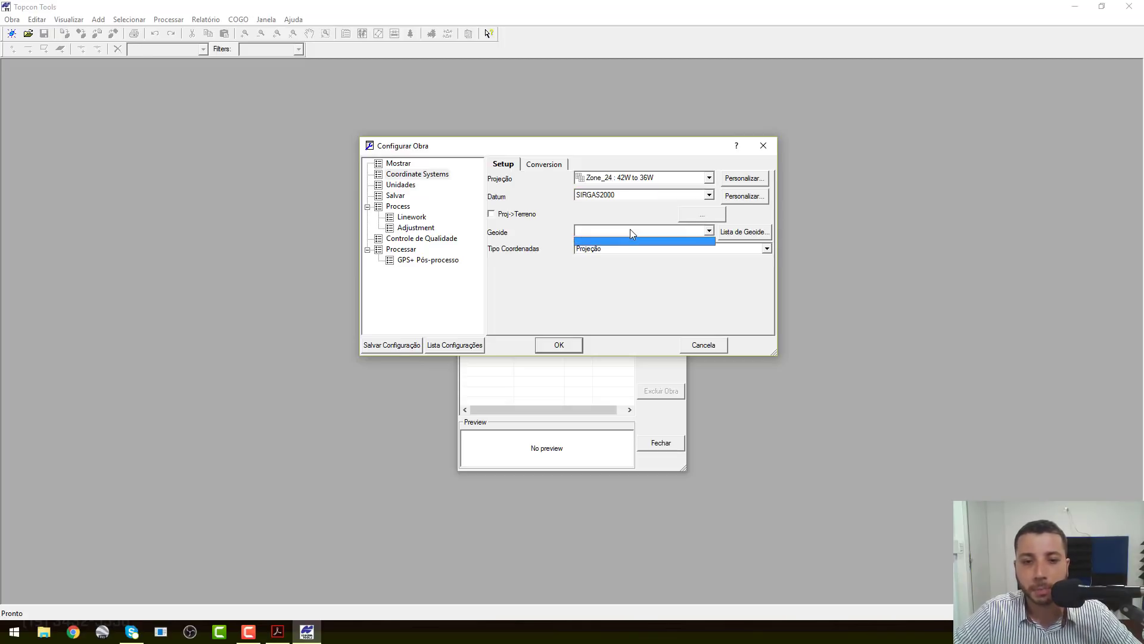
left_click(630, 229)
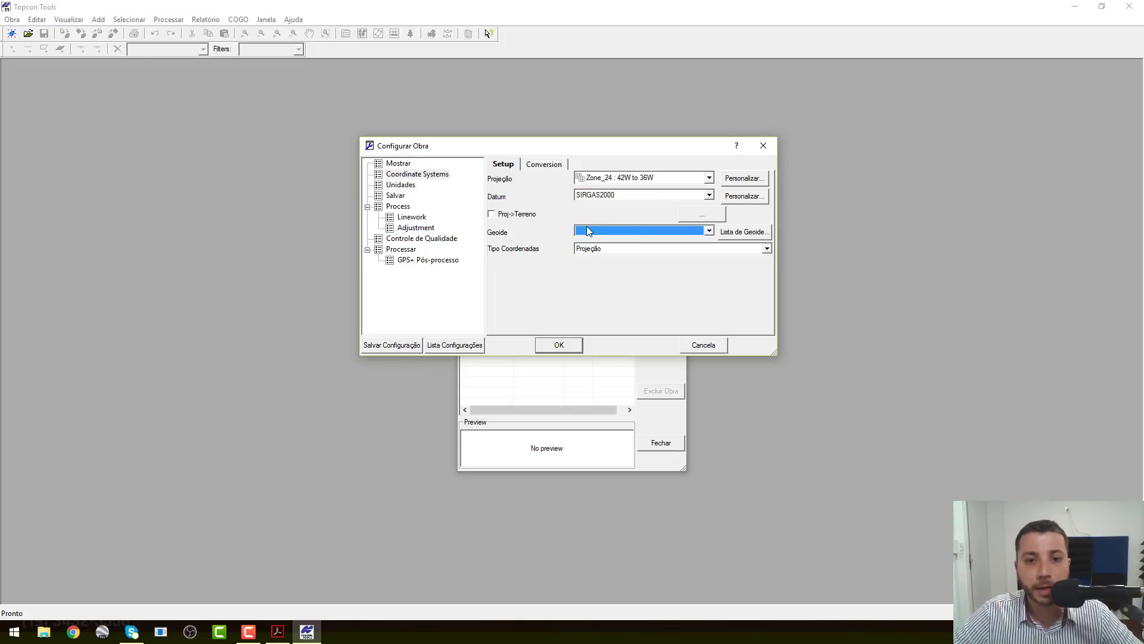
left_click(593, 252)
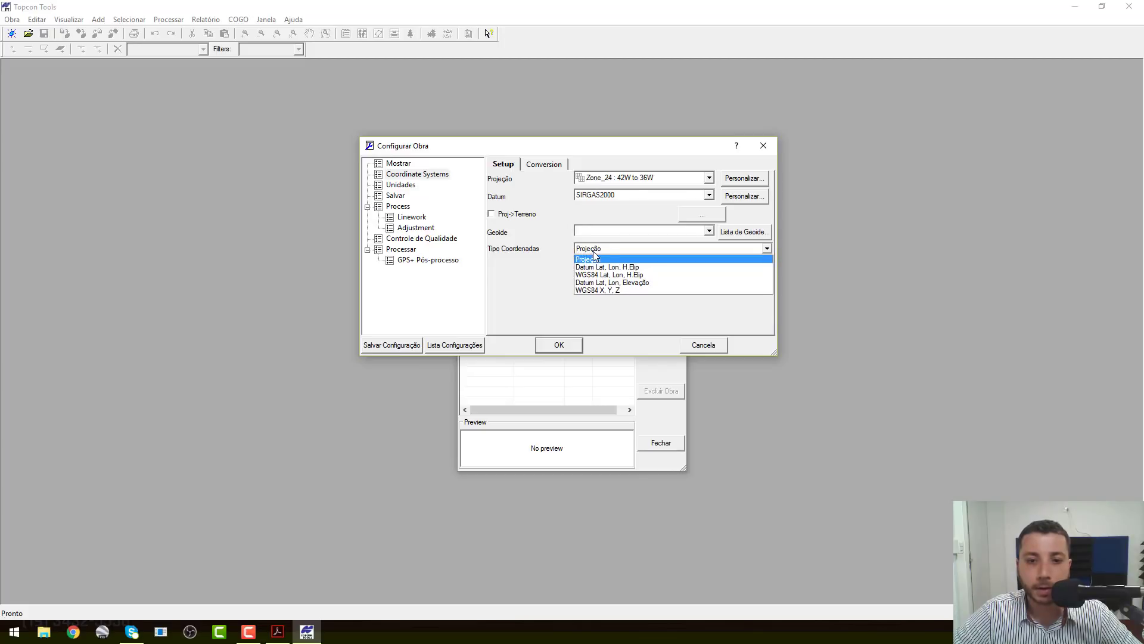
left_click(608, 260)
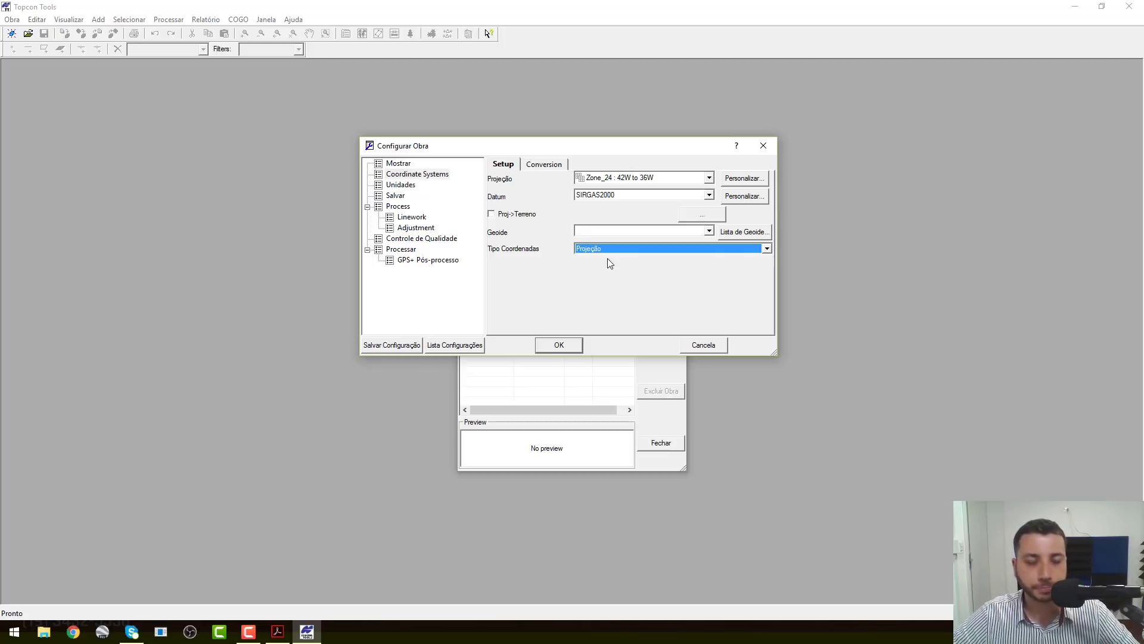
Step: Review the job's linear and angular units and its autosave interval
left_click(408, 188)
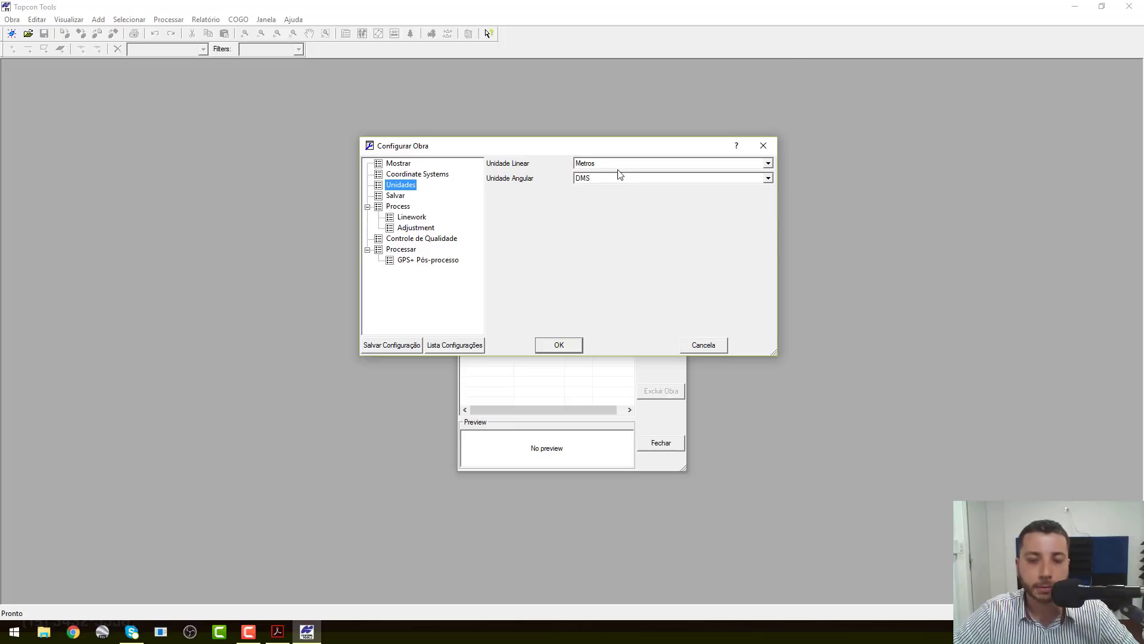
key("ctrl")
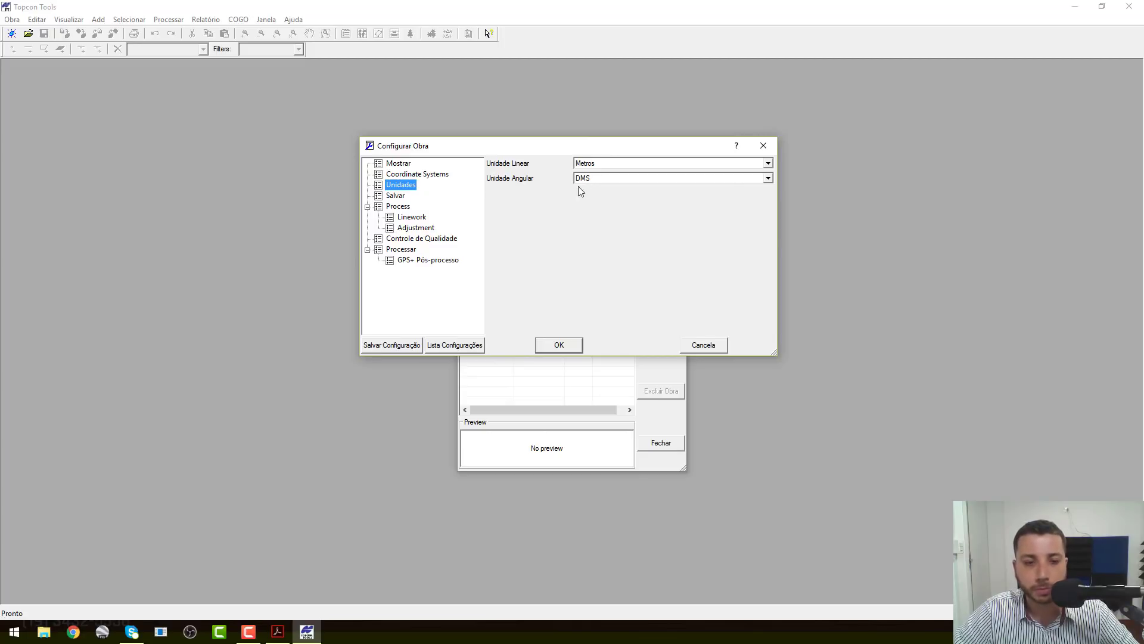
left_click(397, 199)
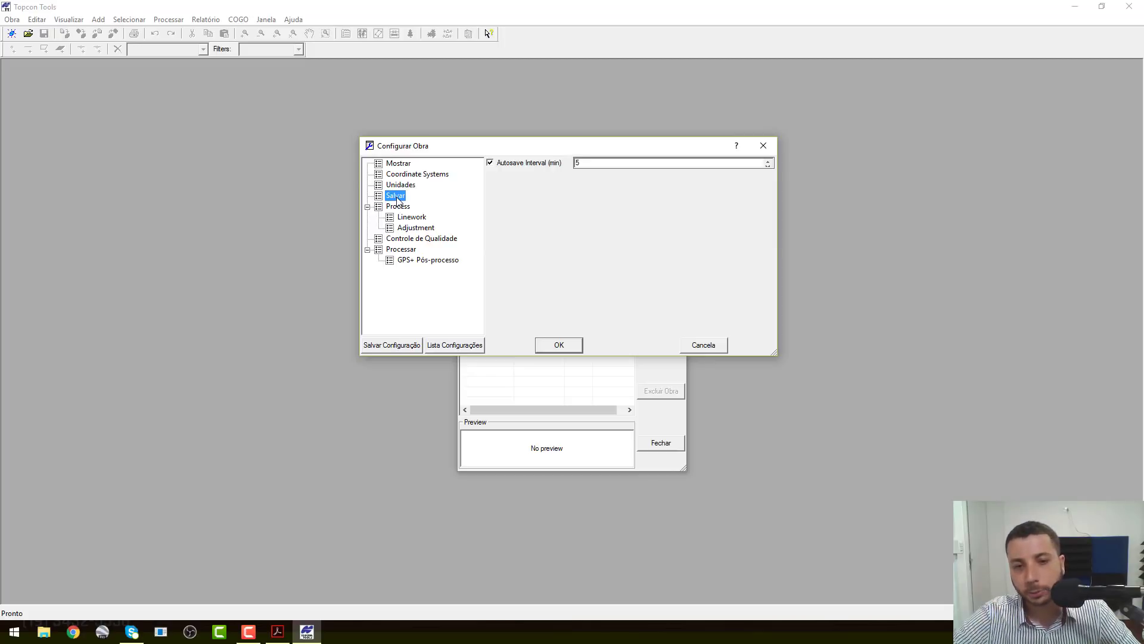
left_click(583, 163)
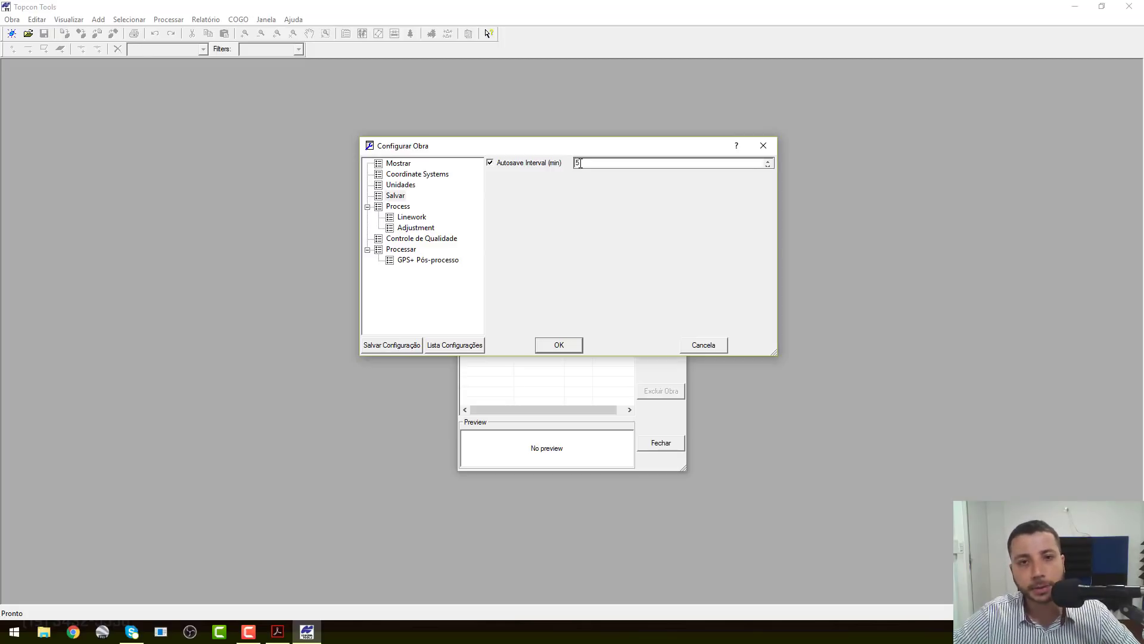
Step: Check the linework processing option and select the 68% confidence level for the adjustment
left_click(403, 208)
left_click(418, 222)
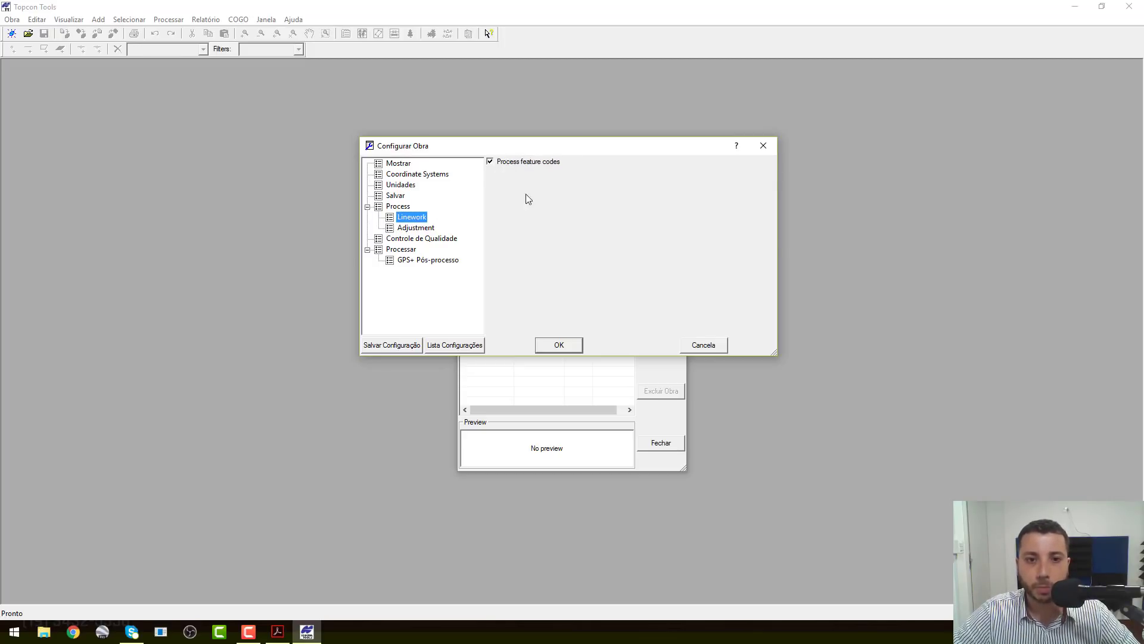
left_click(410, 229)
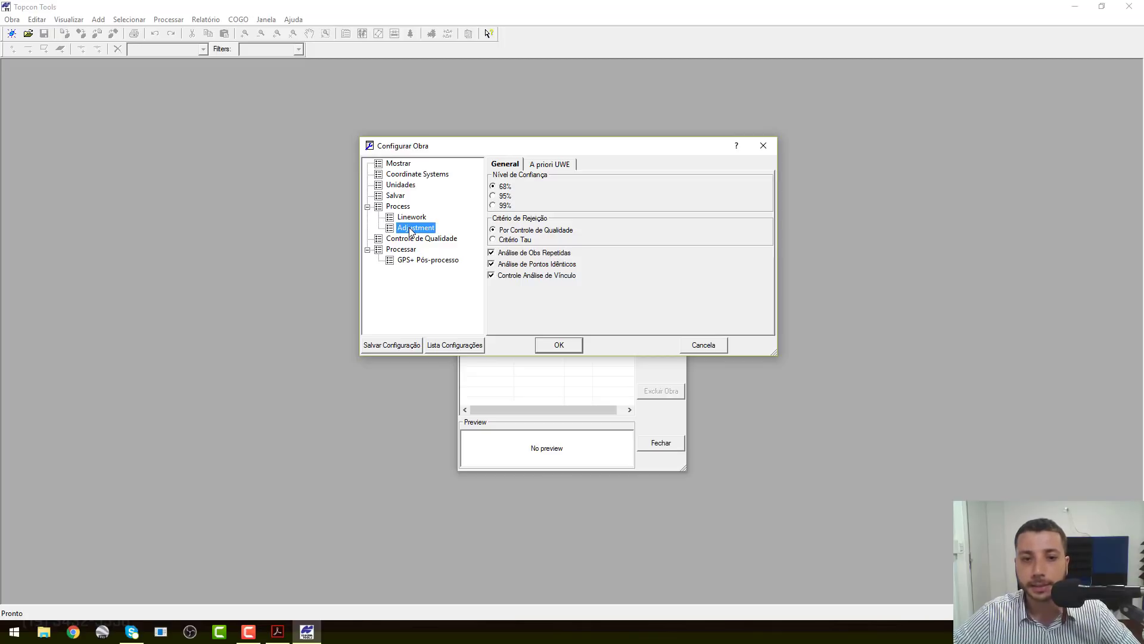
left_click(506, 188)
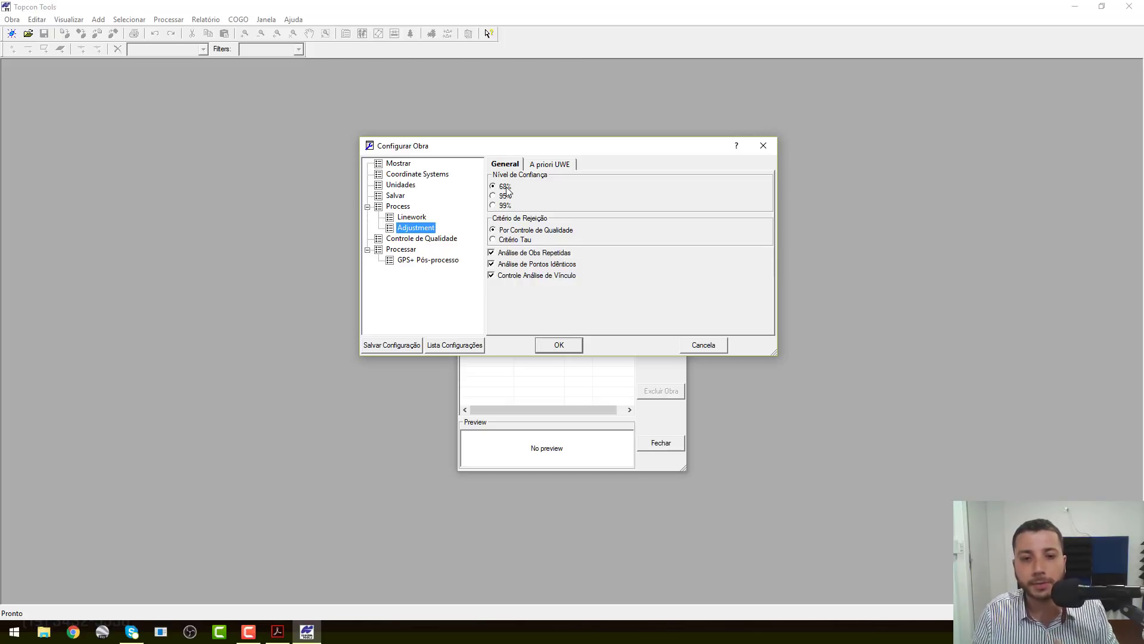
Step: Review the quality control precisions for GPS observations, covering the RTK and static post-processed horizontal and vertical limits
left_click(425, 240)
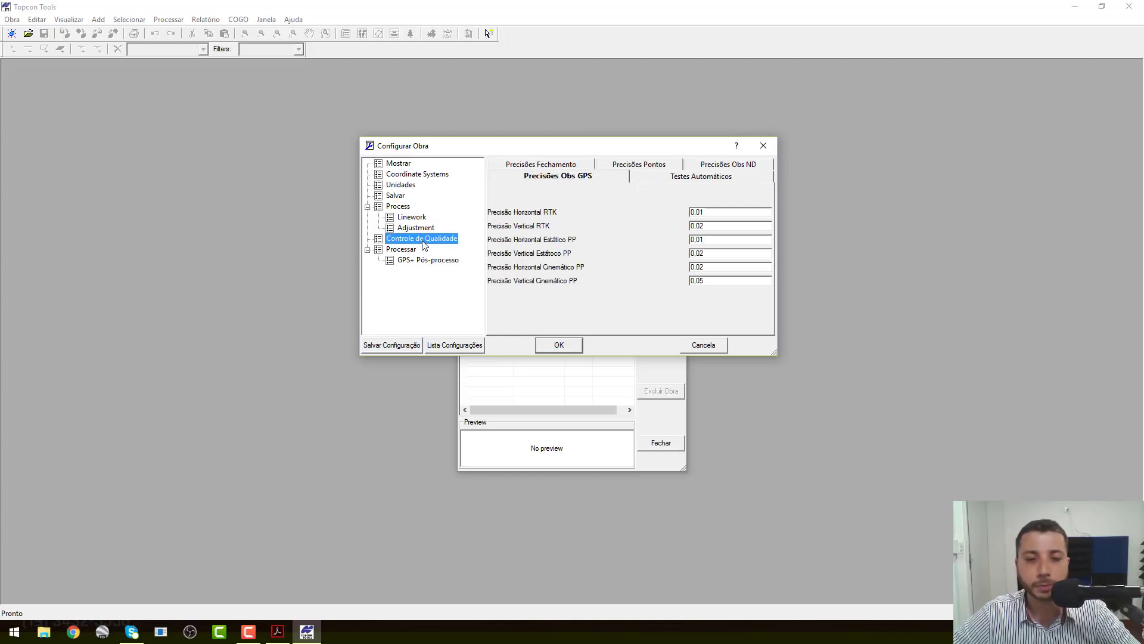
left_click(715, 214)
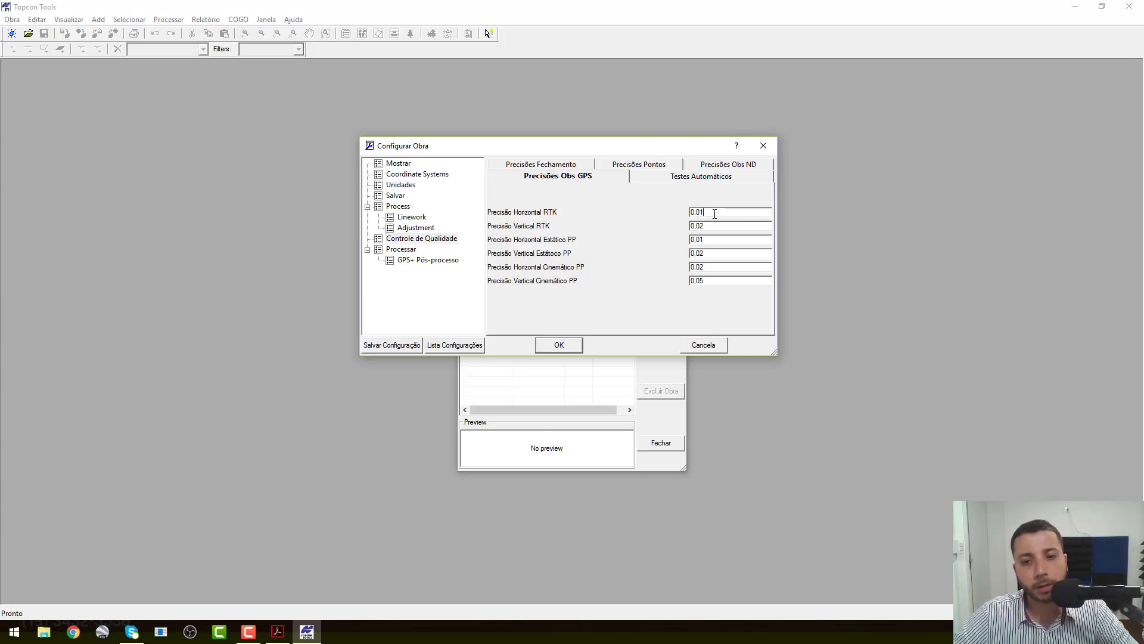
left_click_drag(715, 214, 701, 212)
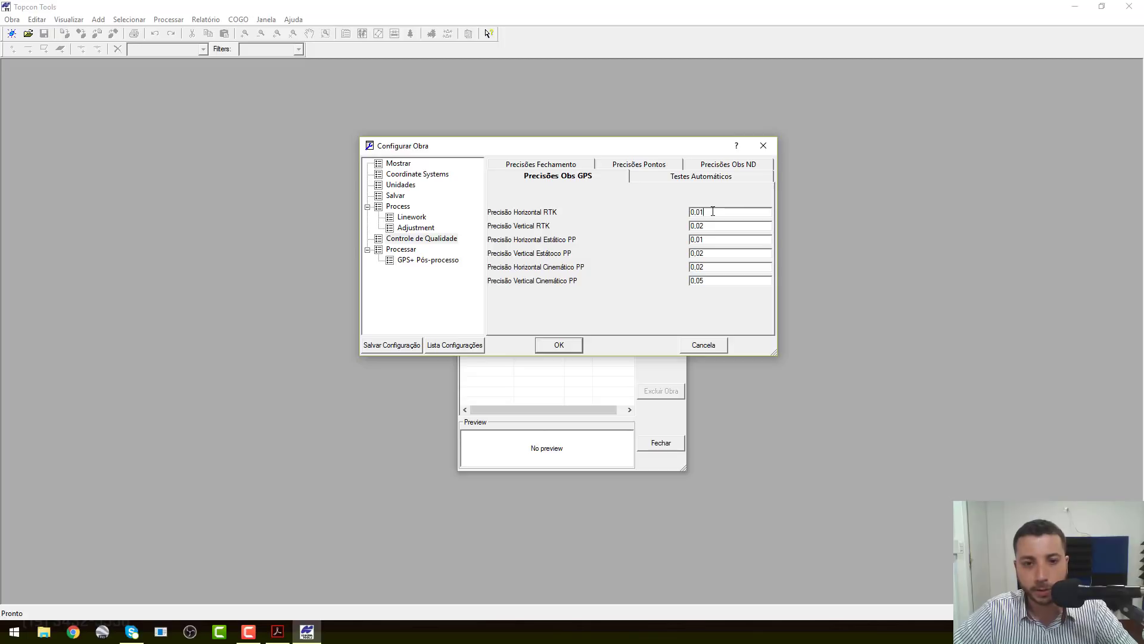
double_click(708, 225)
left_click(719, 224)
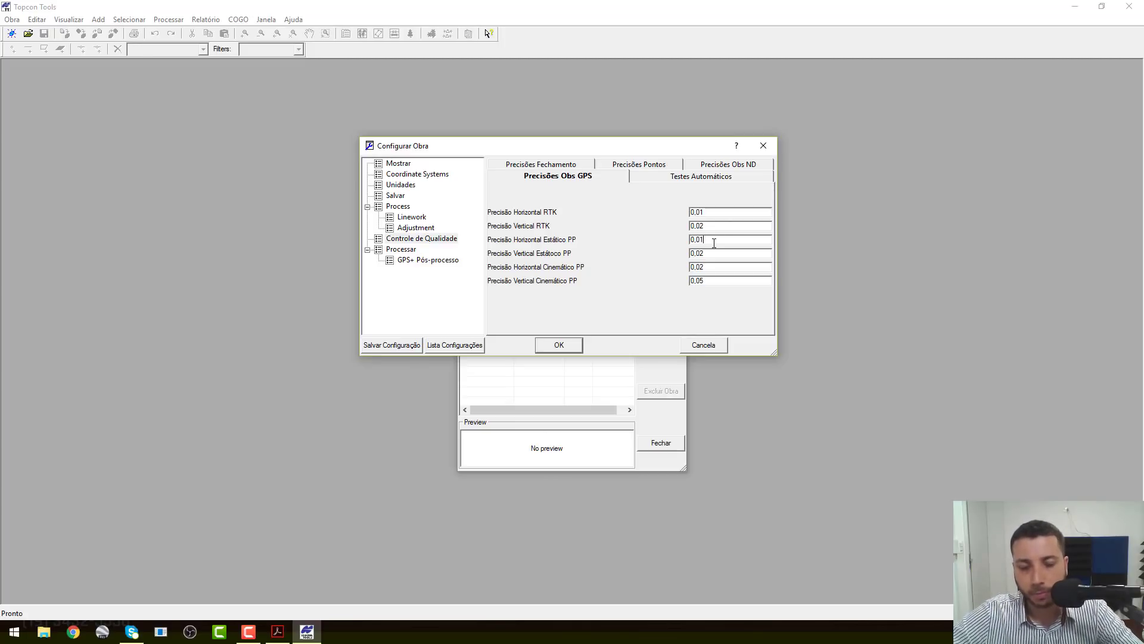
left_click(732, 251)
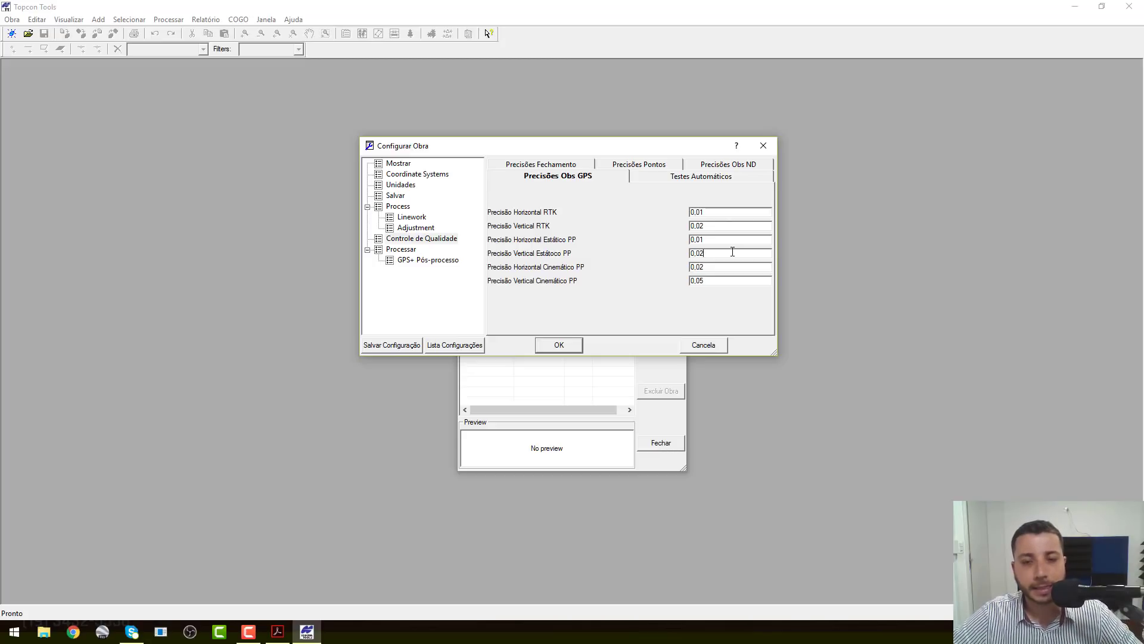
Step: Review the quality control precisions for points, focusing on the static horizontal and vertical limits
left_click(642, 167)
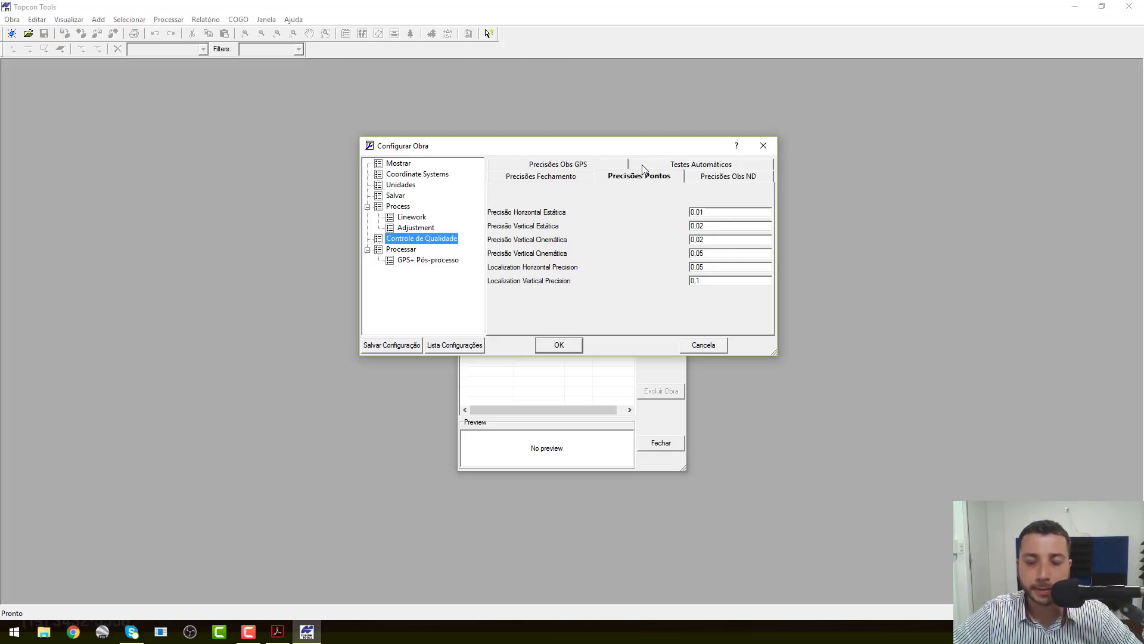
left_click(709, 213)
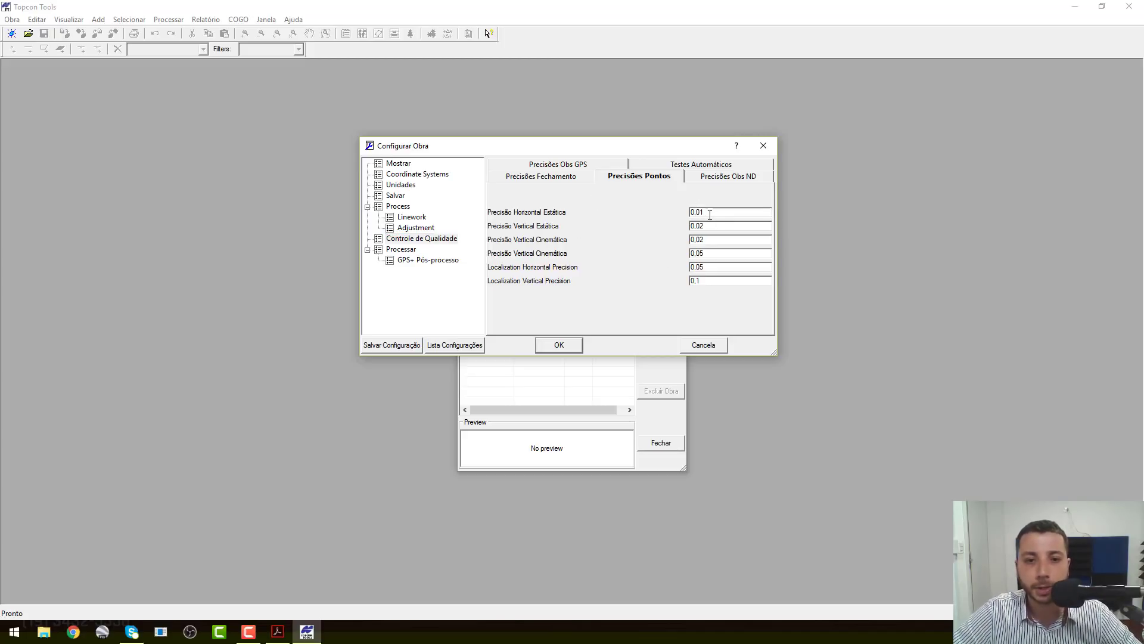
double_click(704, 213)
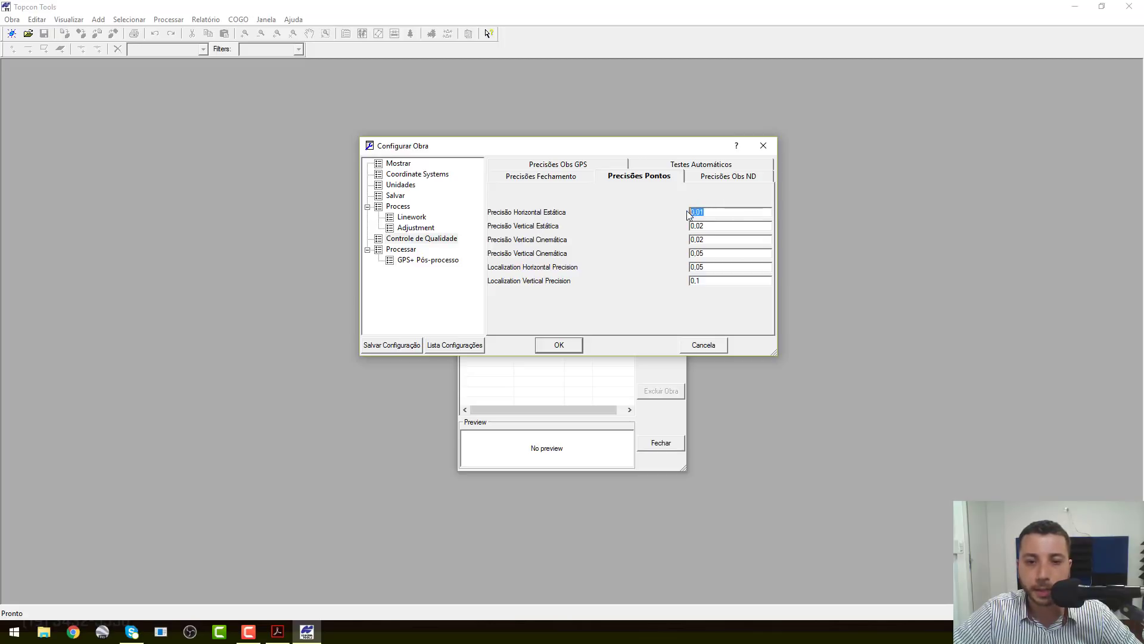
left_click_drag(708, 225, 701, 226)
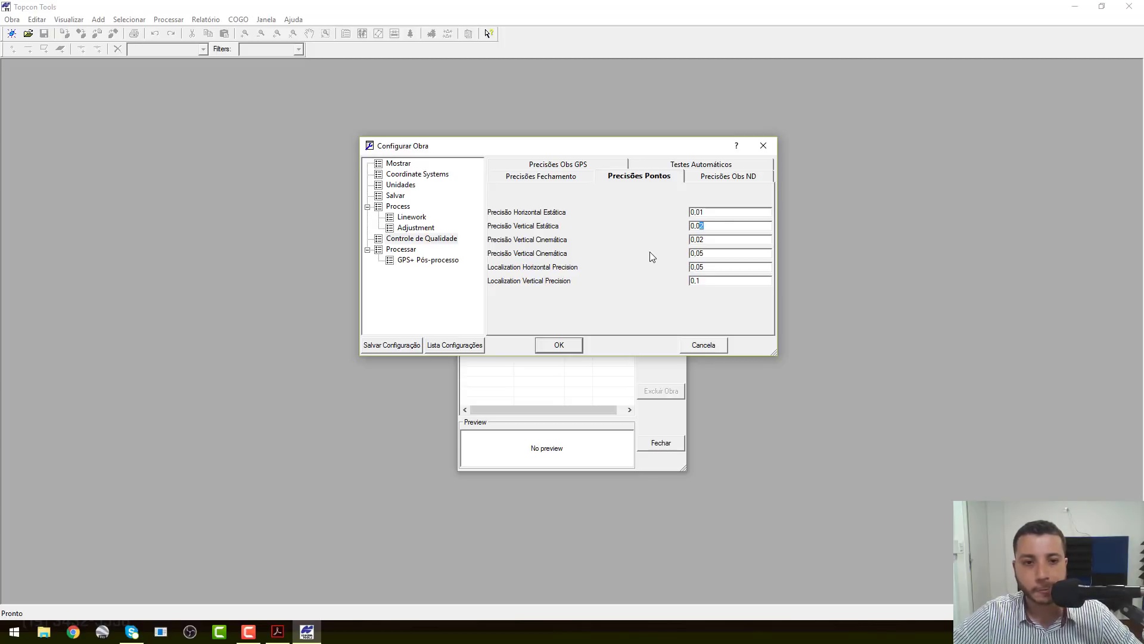
Step: Check the GPS+ post-processing elevation mask and minimum observation time, and select GPS+ as the satellite system
left_click(421, 265)
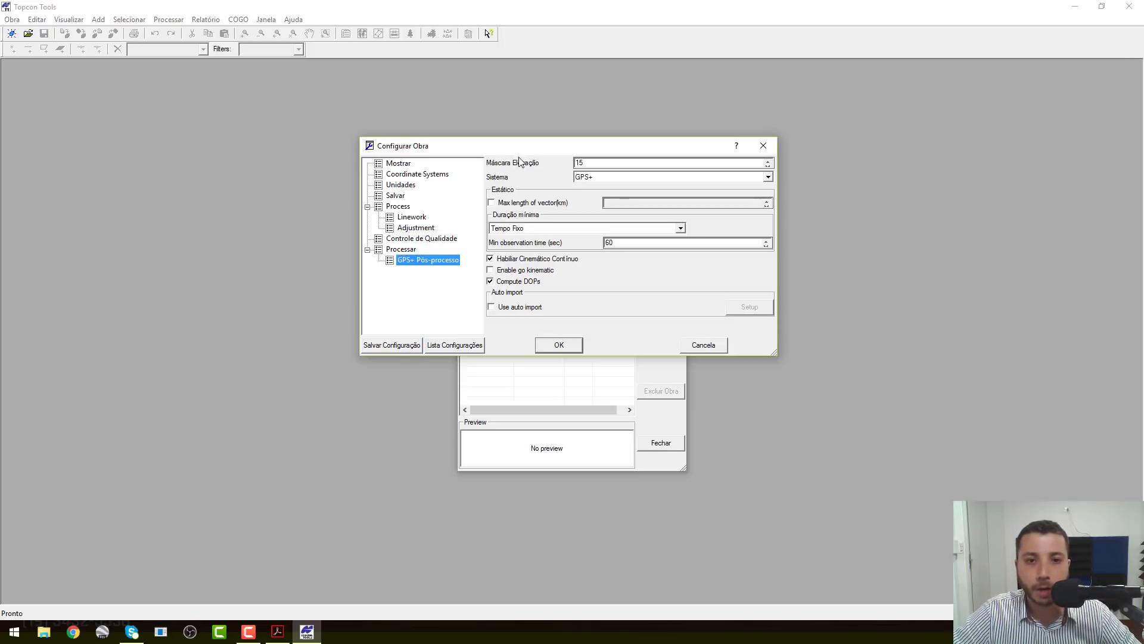
left_click(582, 160)
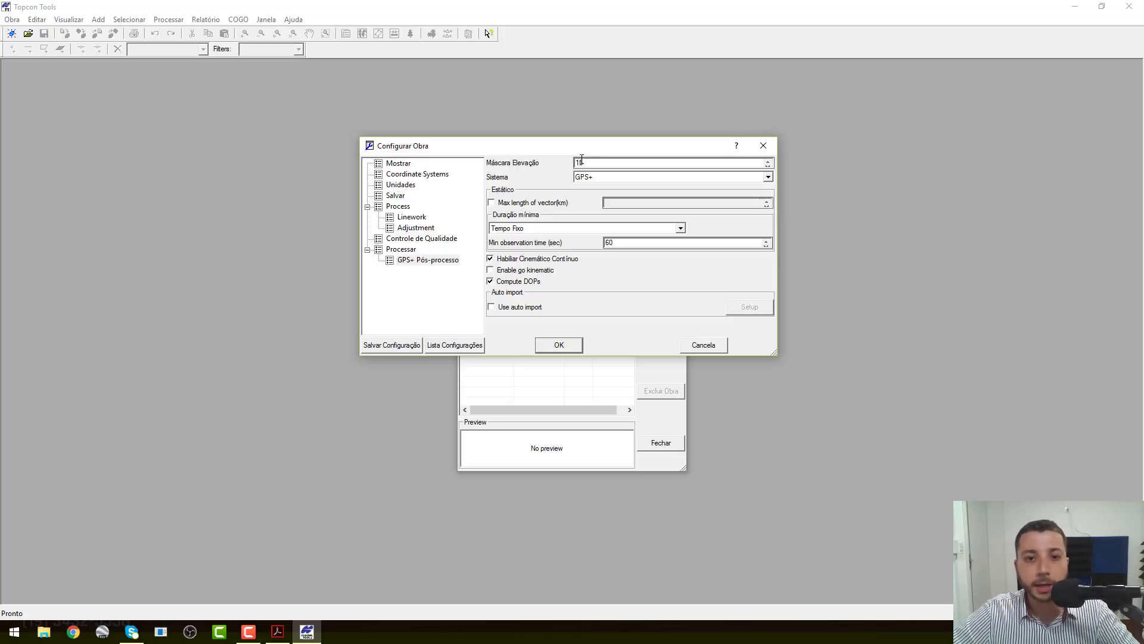
left_click(613, 177)
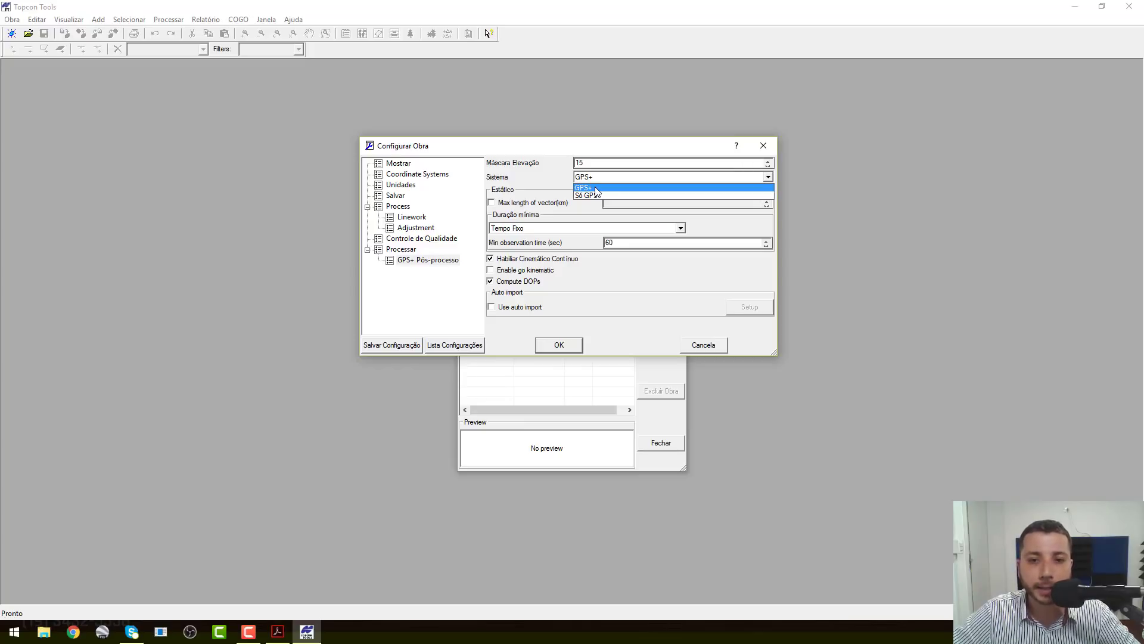
left_click(606, 185)
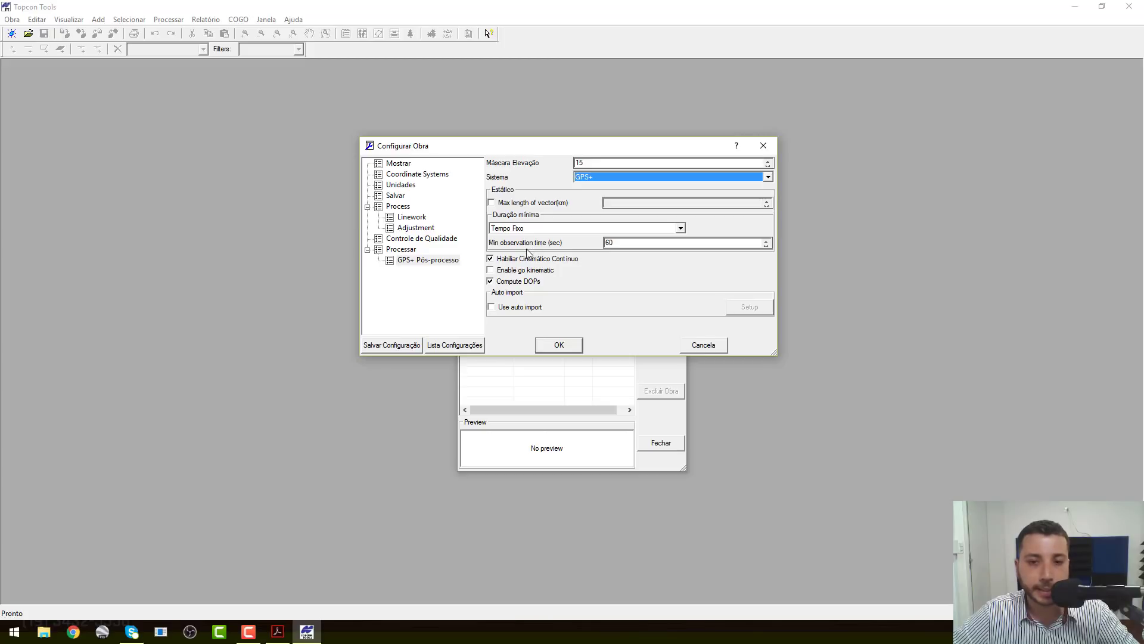
double_click(609, 243)
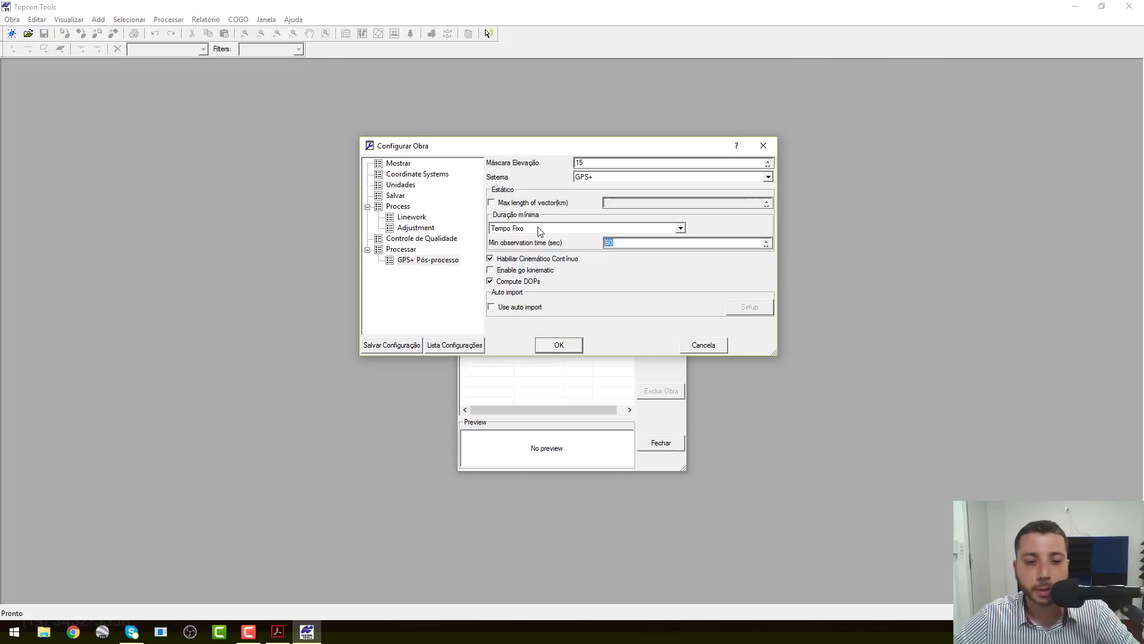
Step: Save the job settings as a reusable configuration named 3NTGIR
left_click(389, 346)
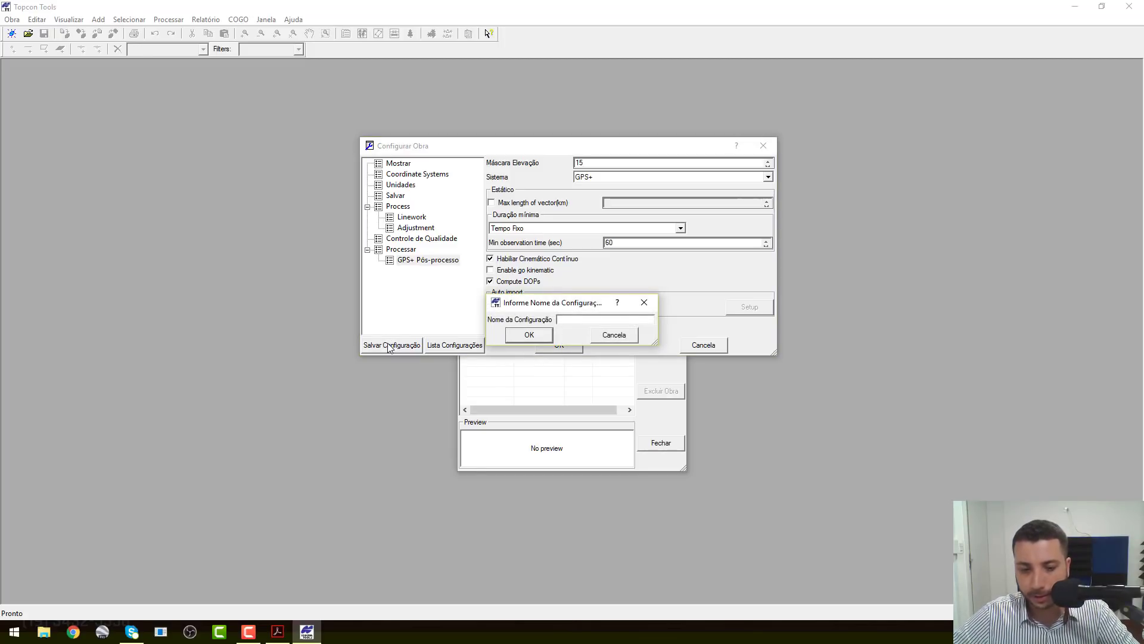
type("3N")
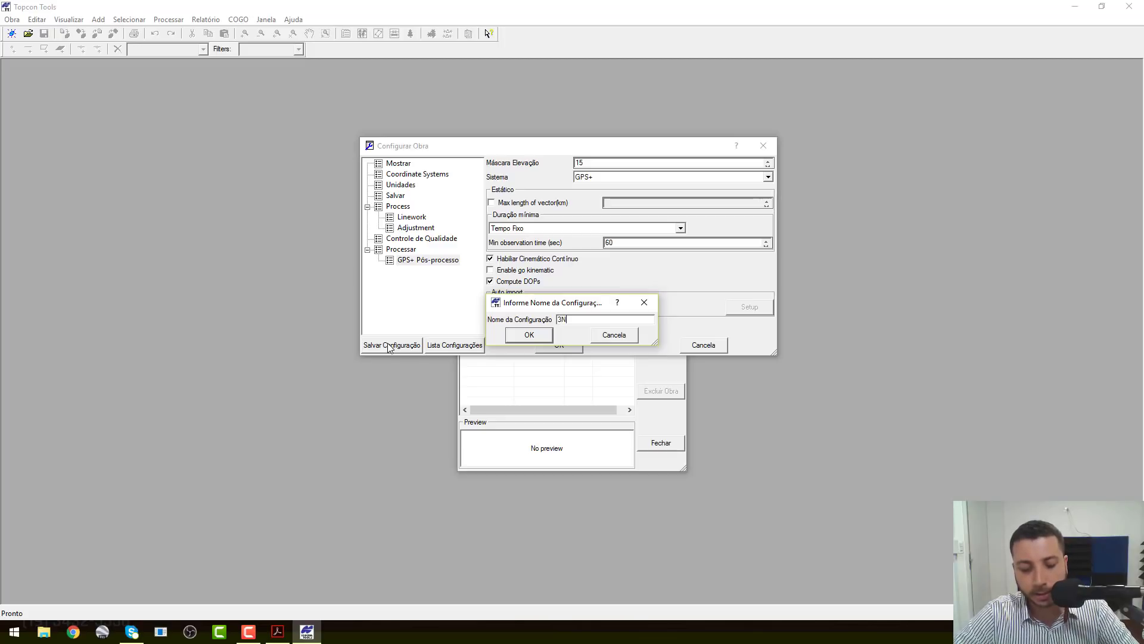
type("TGIR")
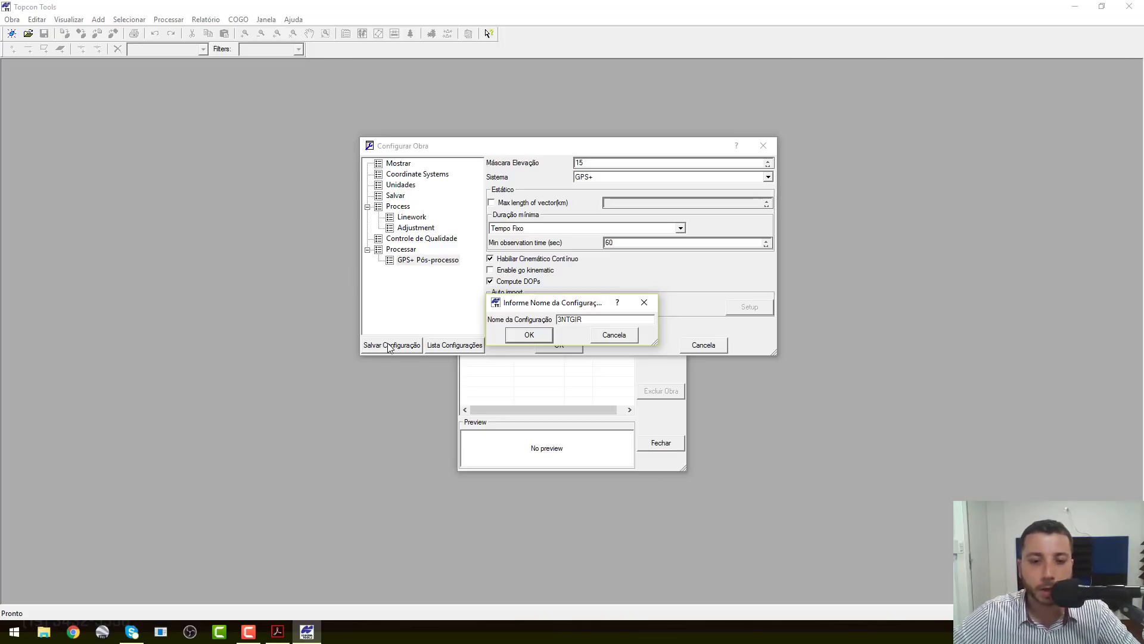
left_click(527, 334)
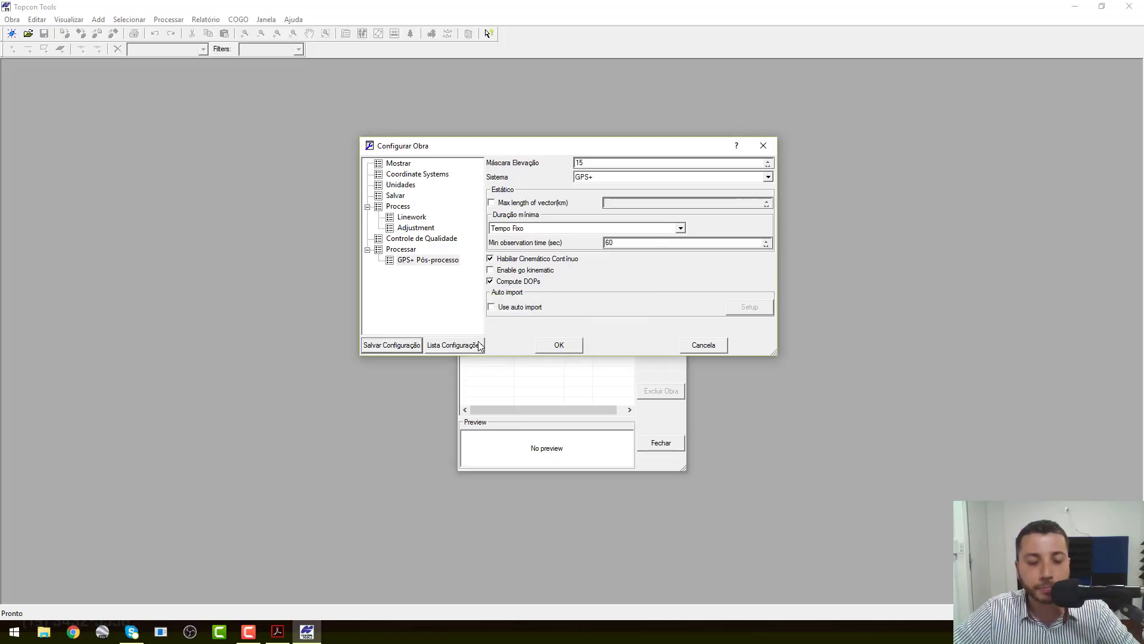
Step: Load the saved 3NTGIR configuration from the configuration list and accept the job settings
left_click(478, 345)
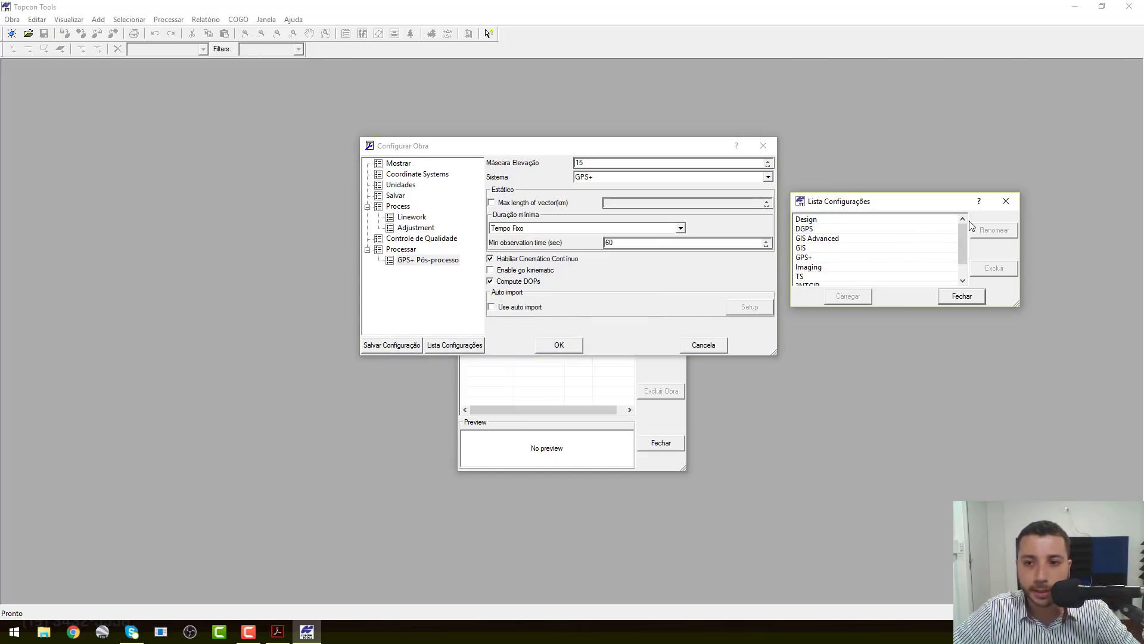
left_click_drag(963, 230, 963, 241)
left_click(860, 268)
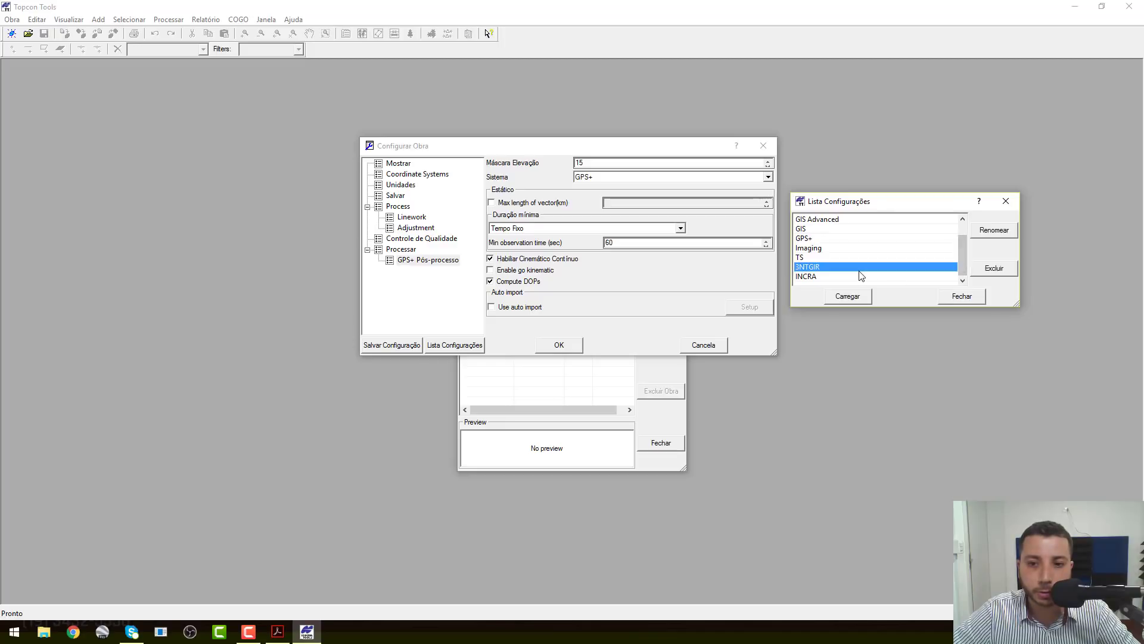
left_click(855, 298)
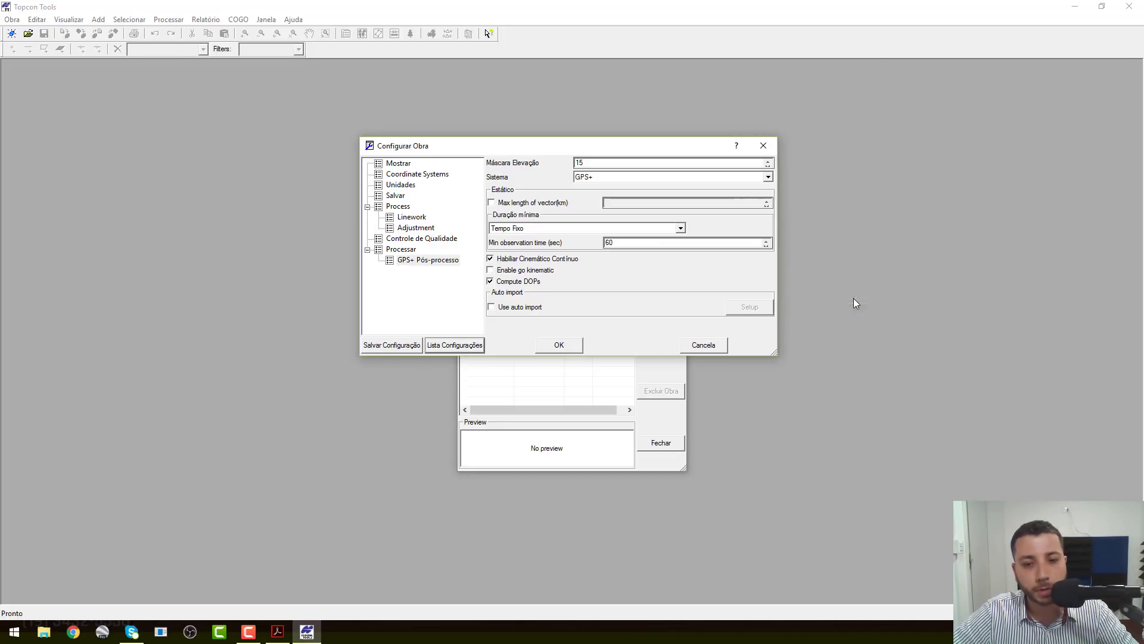
left_click(561, 344)
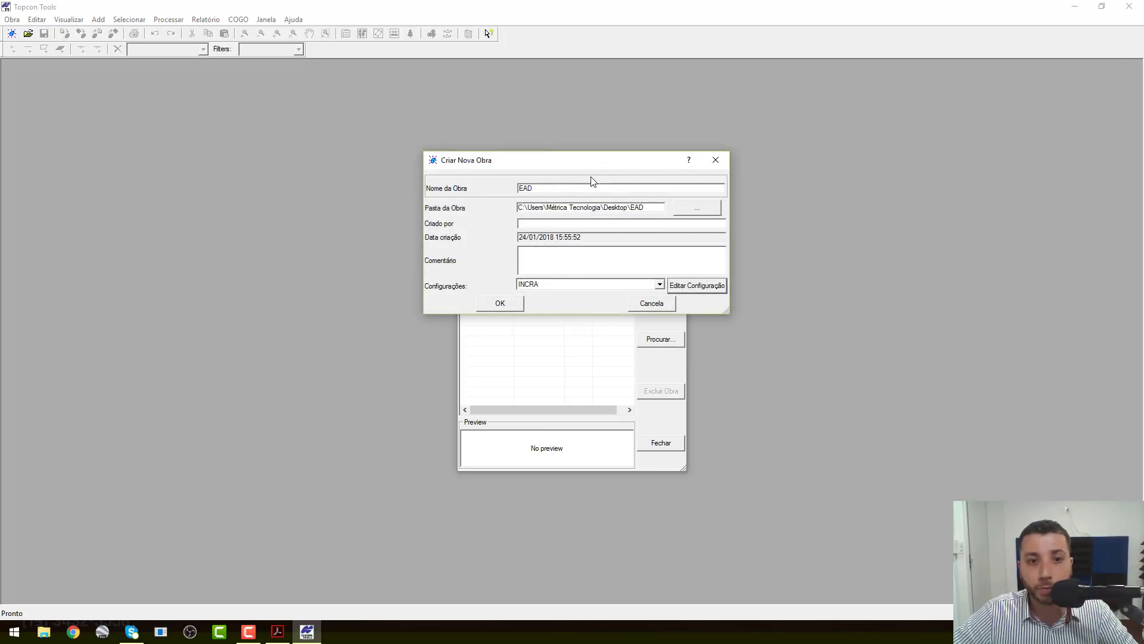
Step: Assign the 3NTGIR configuration to the new EAD job and create the job
left_click_drag(583, 165, 574, 171)
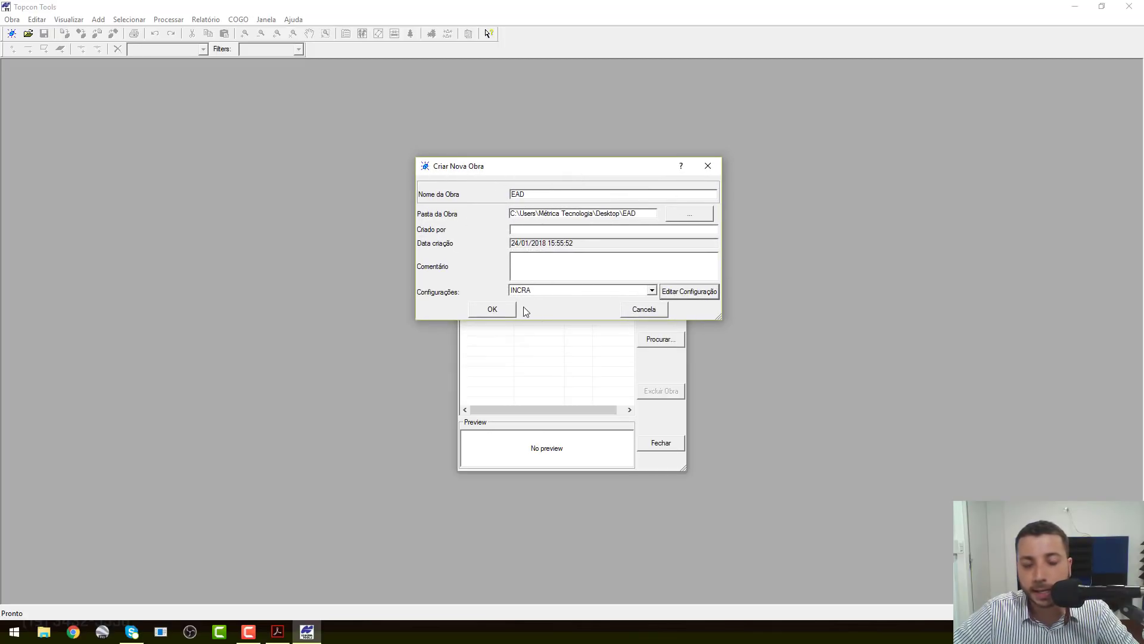
left_click(652, 290)
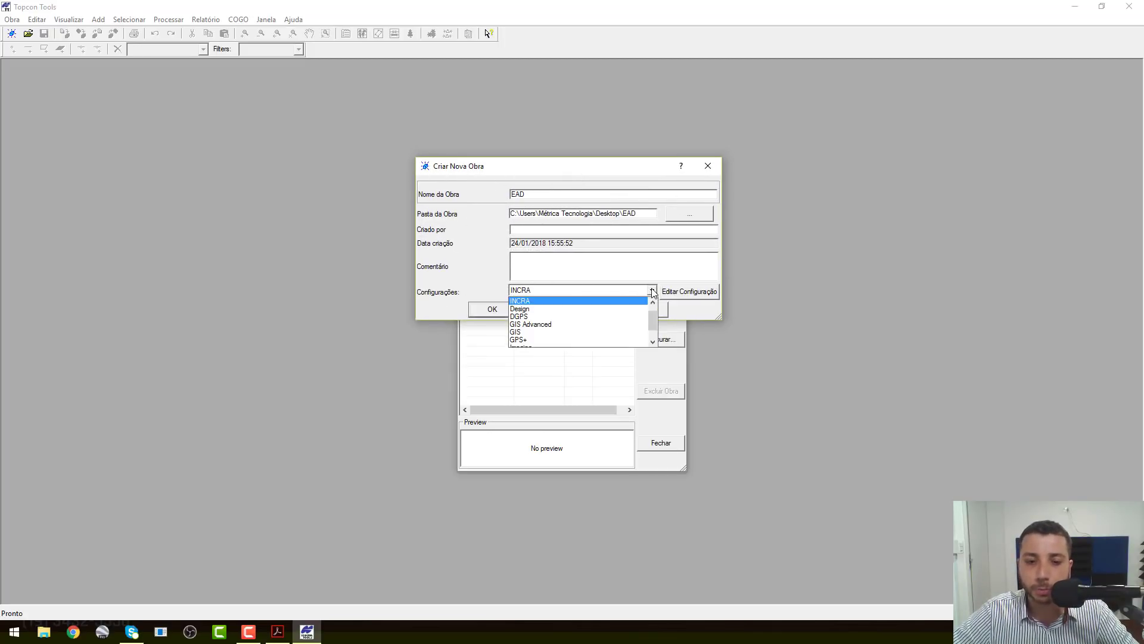
scroll(652, 310, "up", 2)
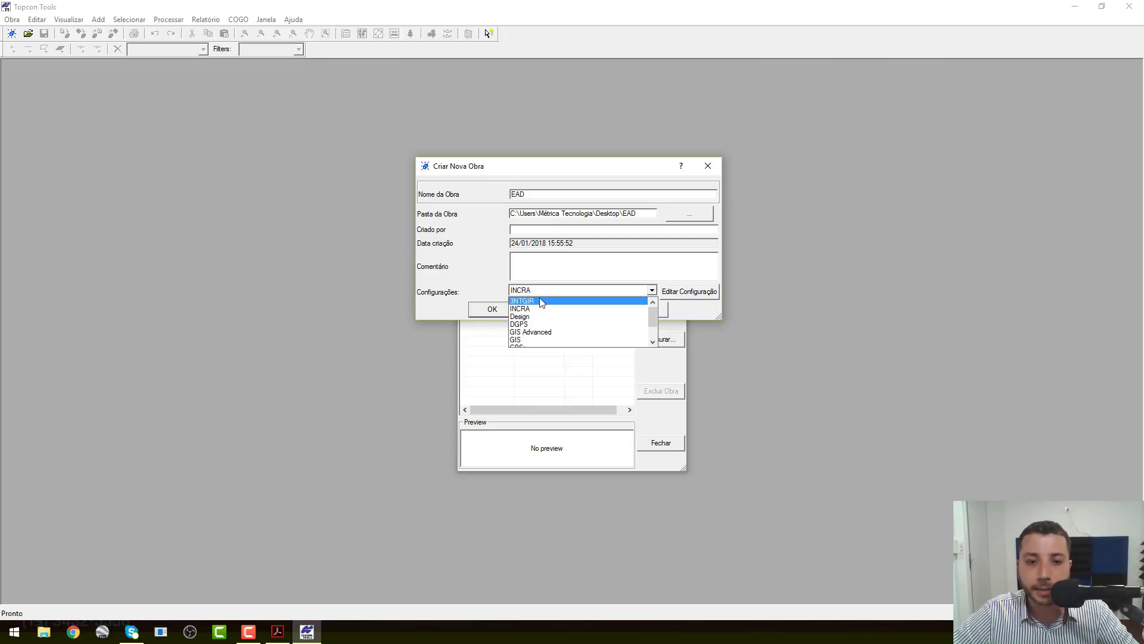
left_click(539, 301)
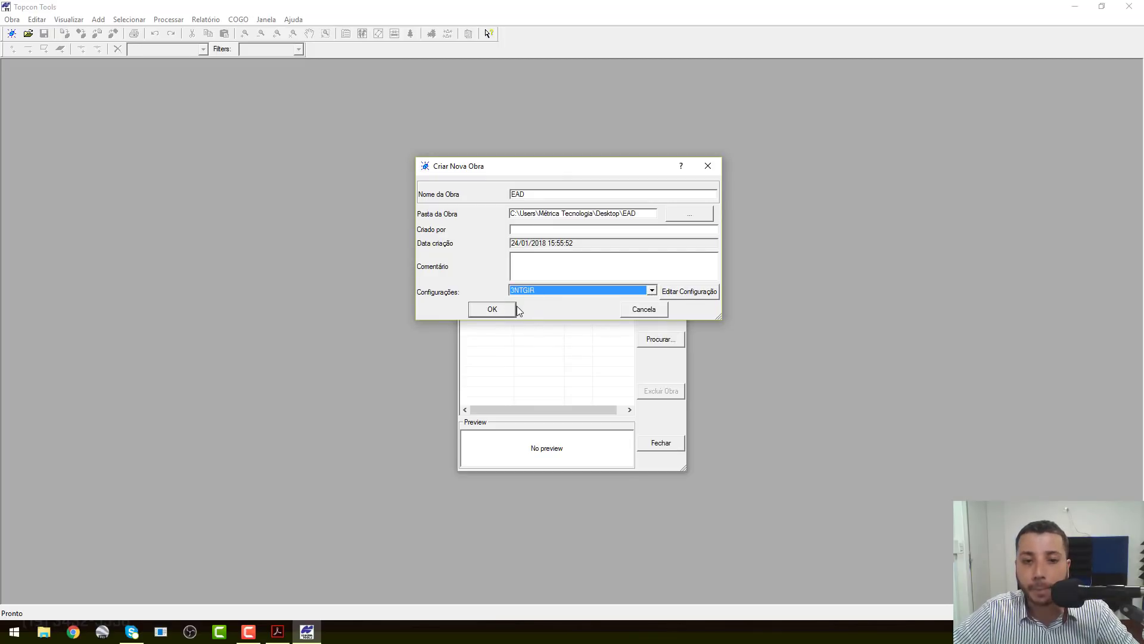
left_click(502, 312)
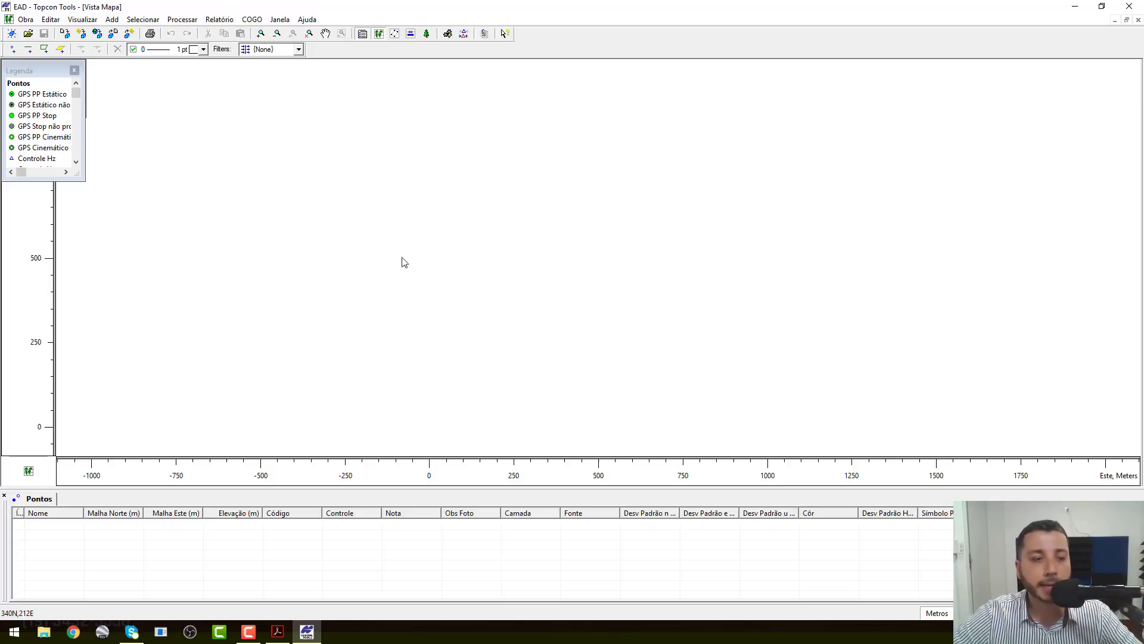
Step: Try to save the job over the existing EAD.ttp file in the EAD folder
left_click(26, 23)
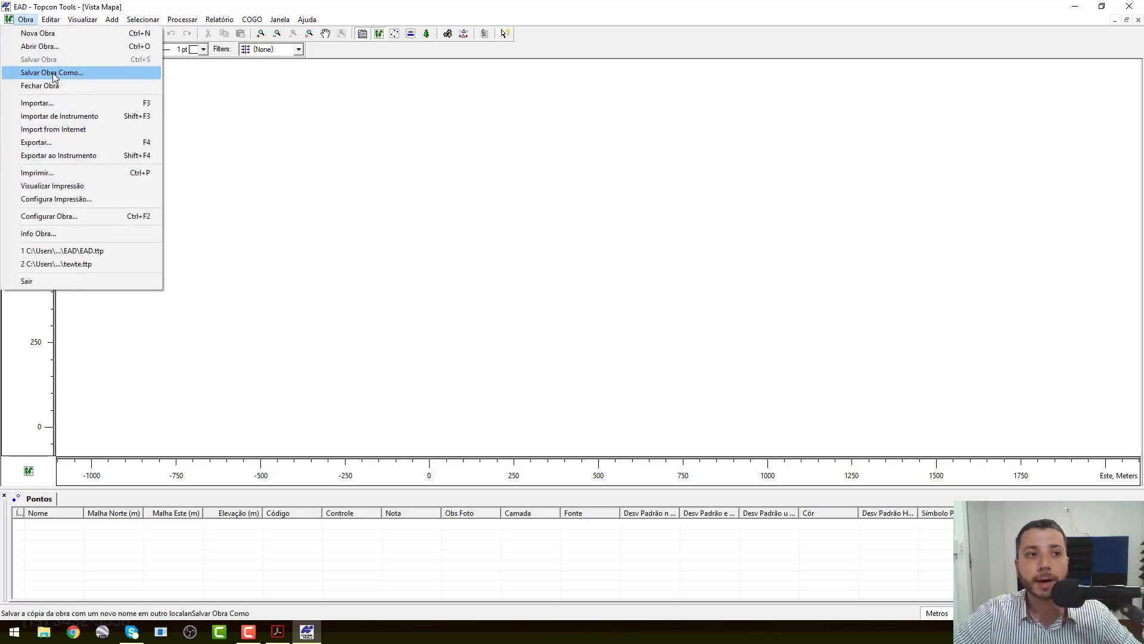
left_click(53, 74)
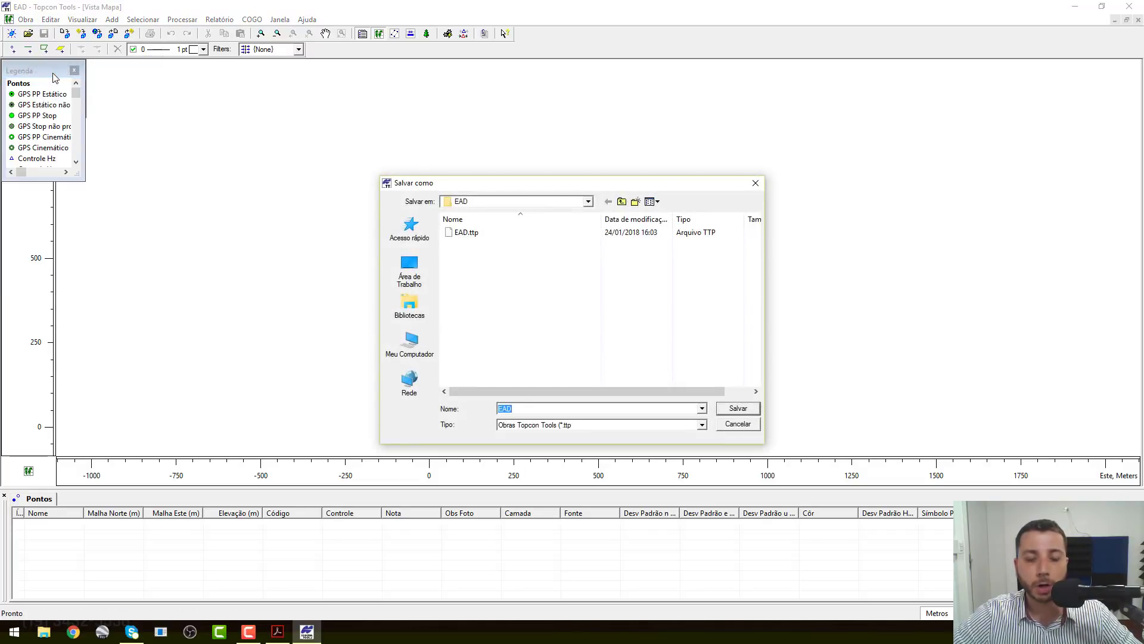
left_click(751, 411)
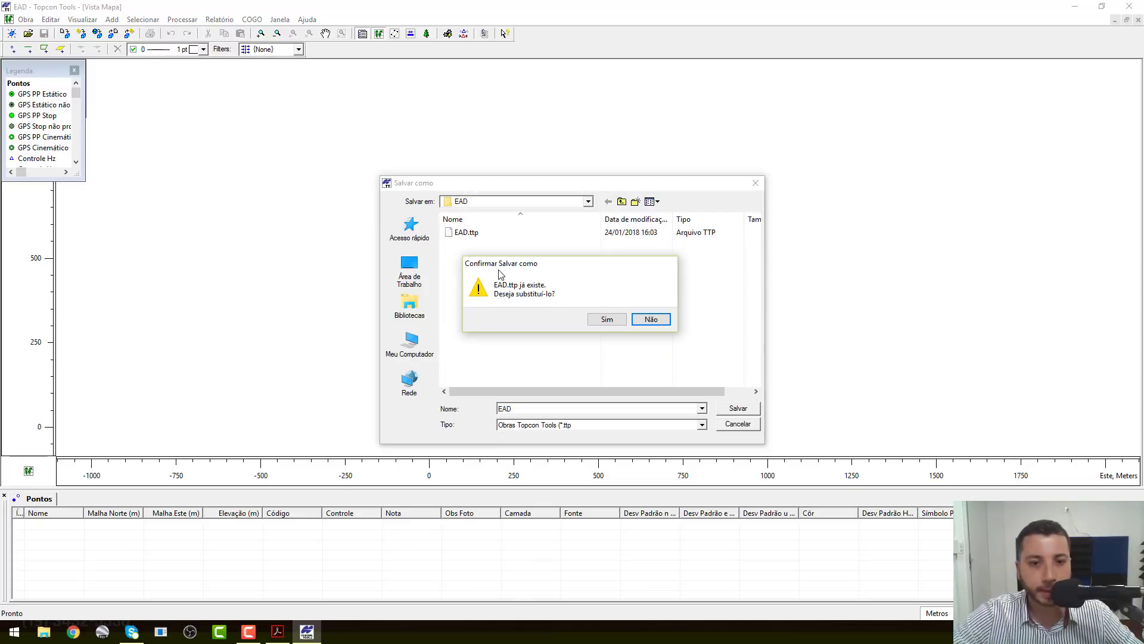
left_click(606, 319)
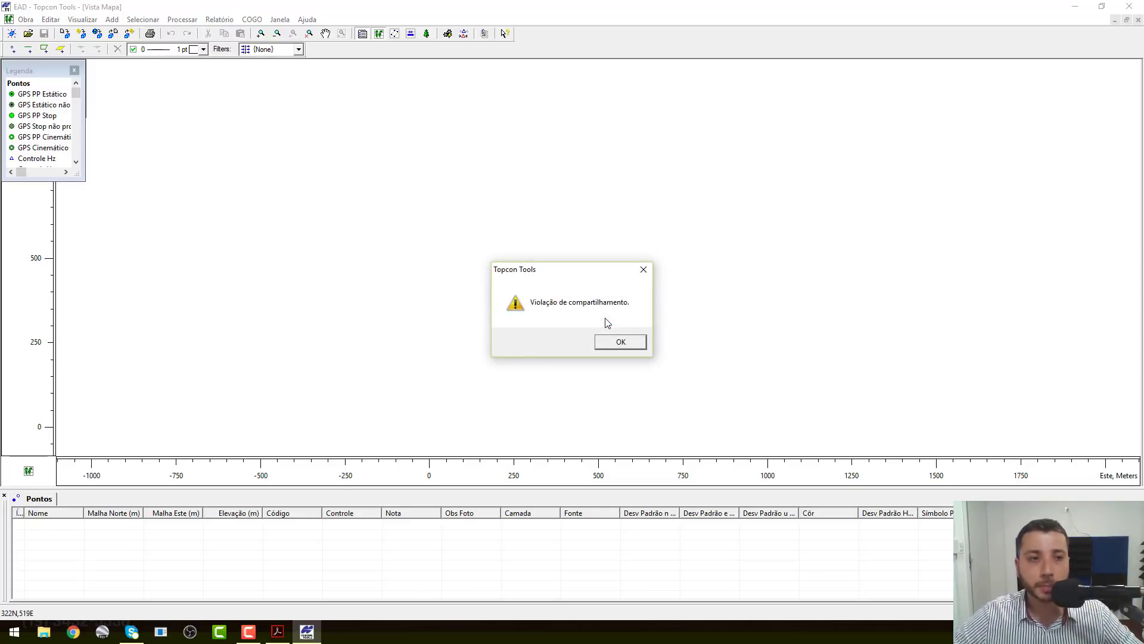
left_click(626, 340)
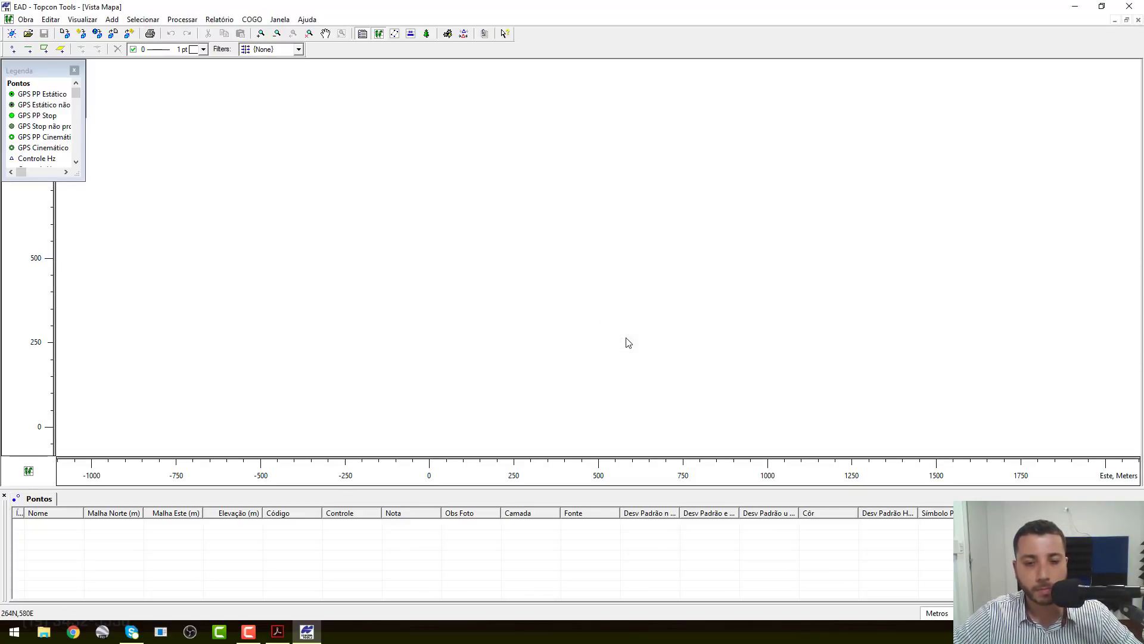
Step: Save a copy of the job as EAD1 in the EAD folder
left_click(26, 20)
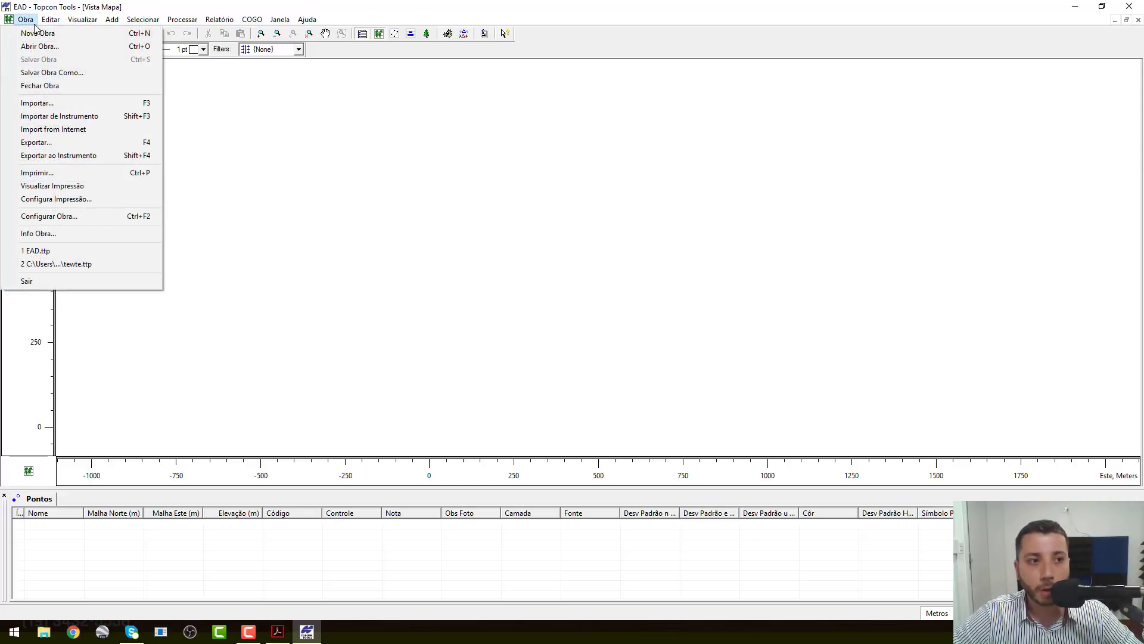
left_click(120, 76)
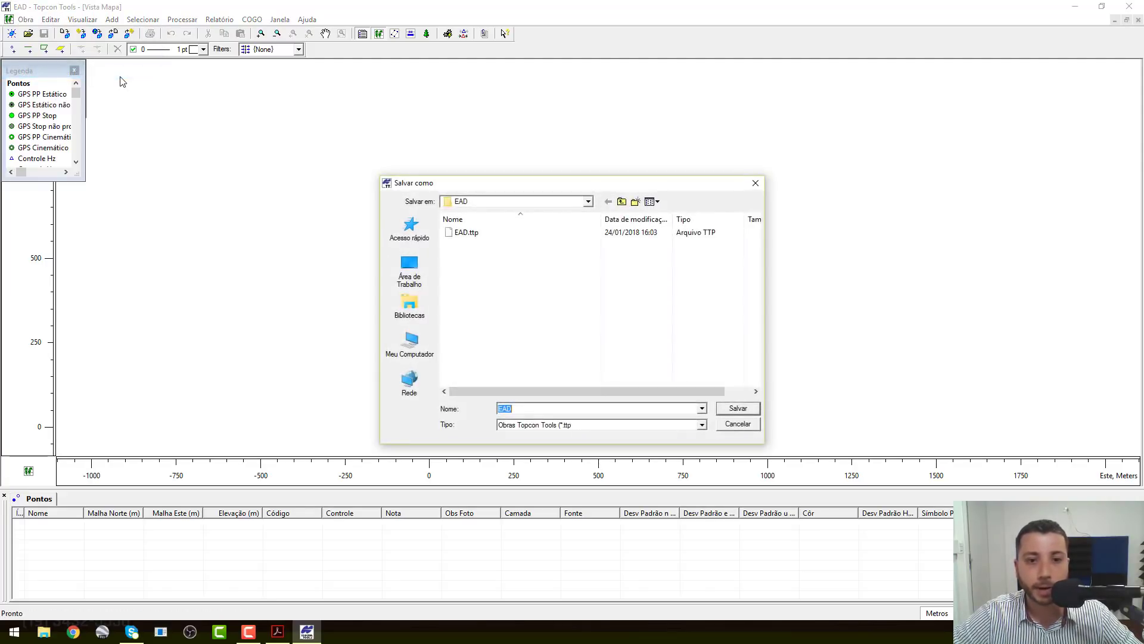
type("EA")
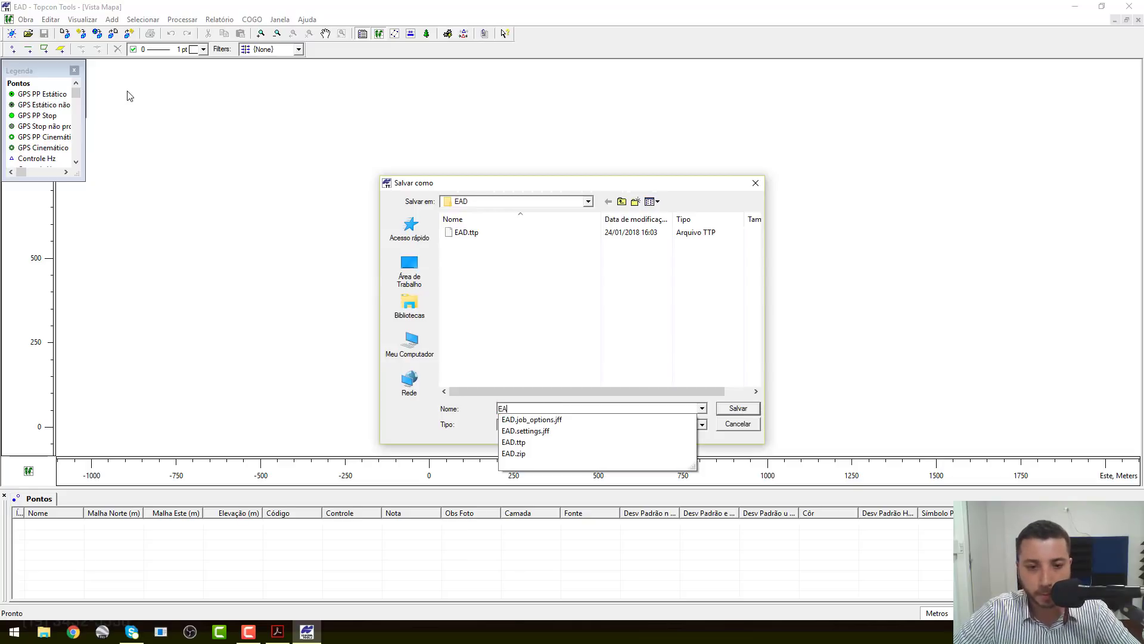
type("D1")
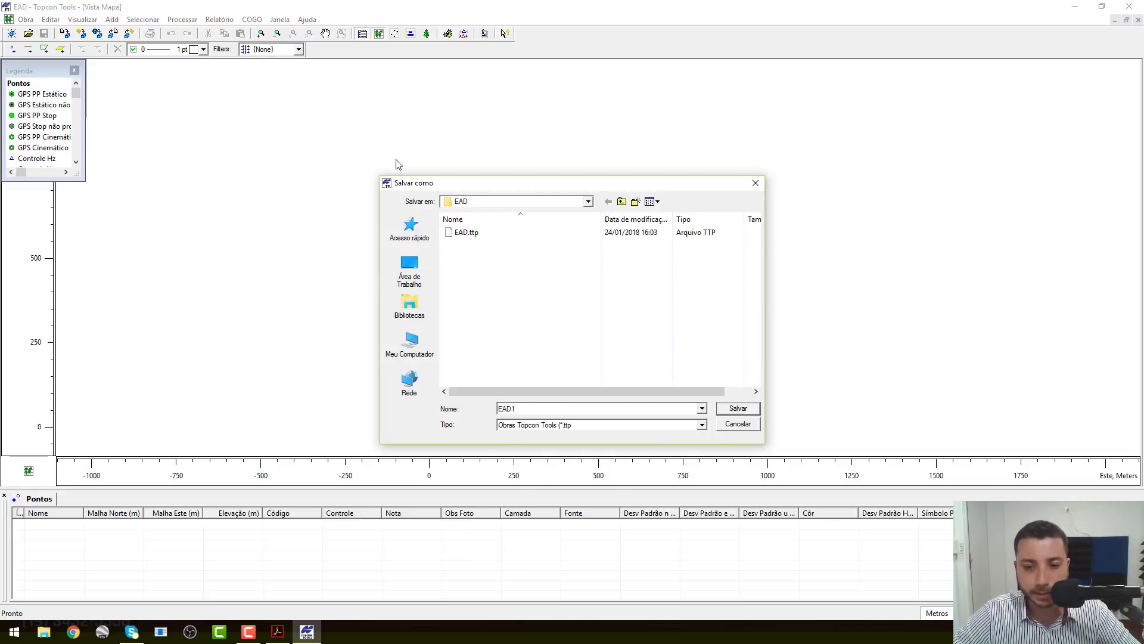
left_click(738, 411)
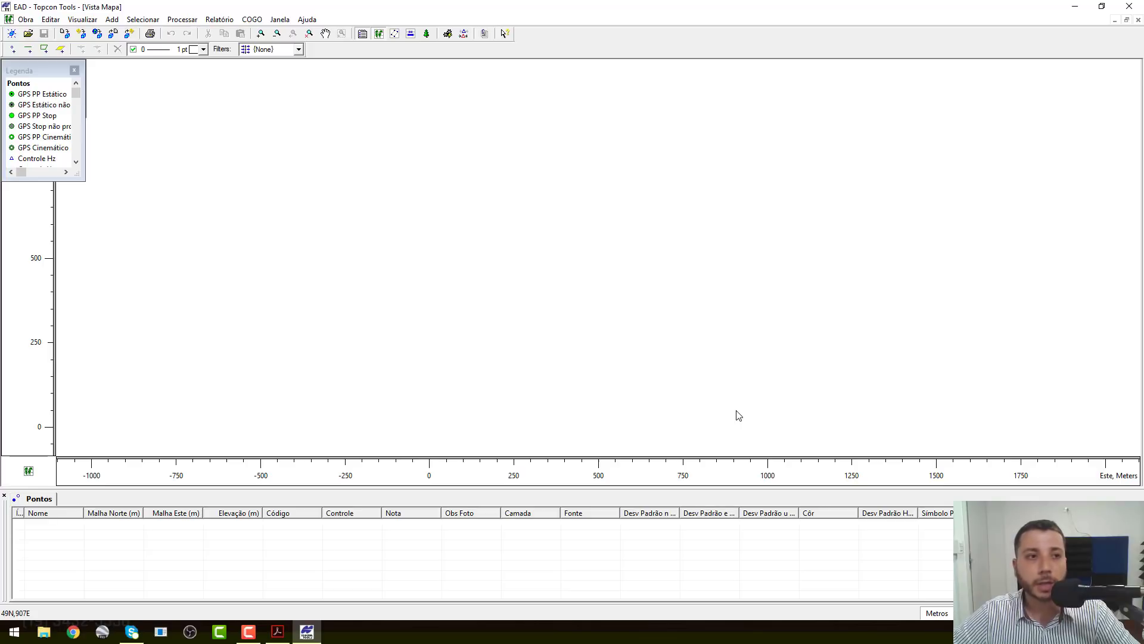
Step: Start a file import into the job and browse to the EAD folder on the desktop
left_click(26, 20)
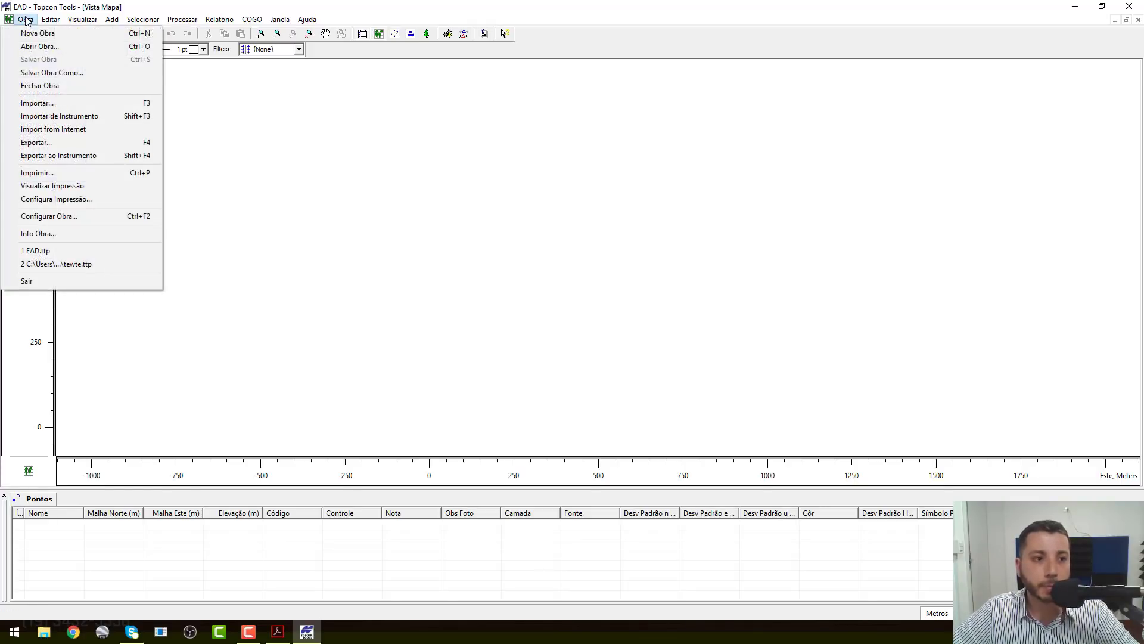
left_click(57, 102)
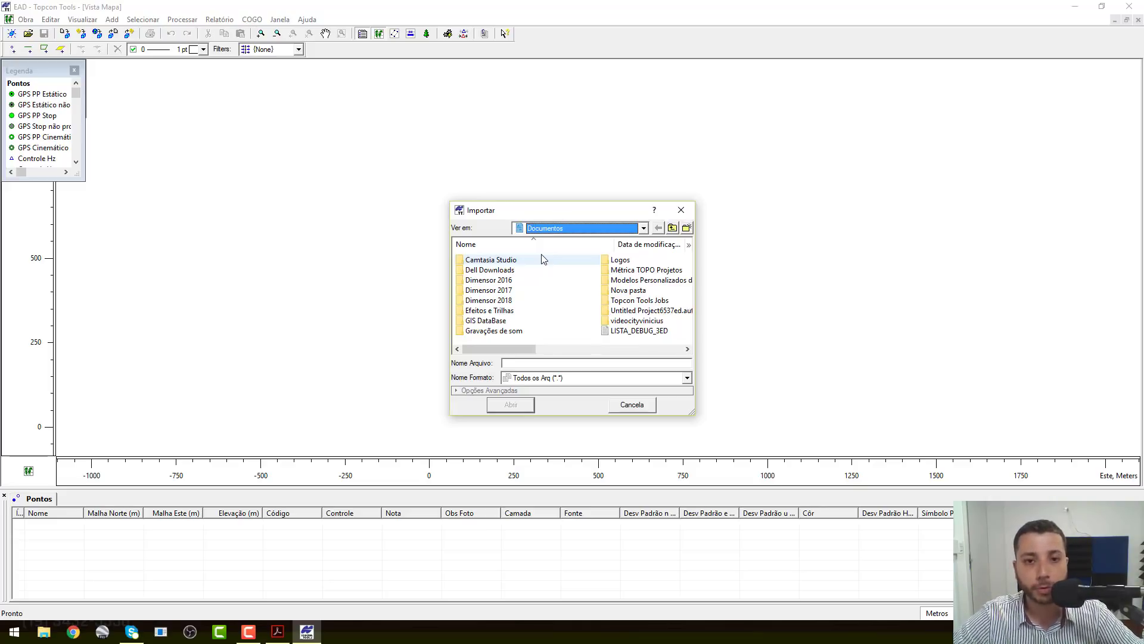
left_click(673, 228)
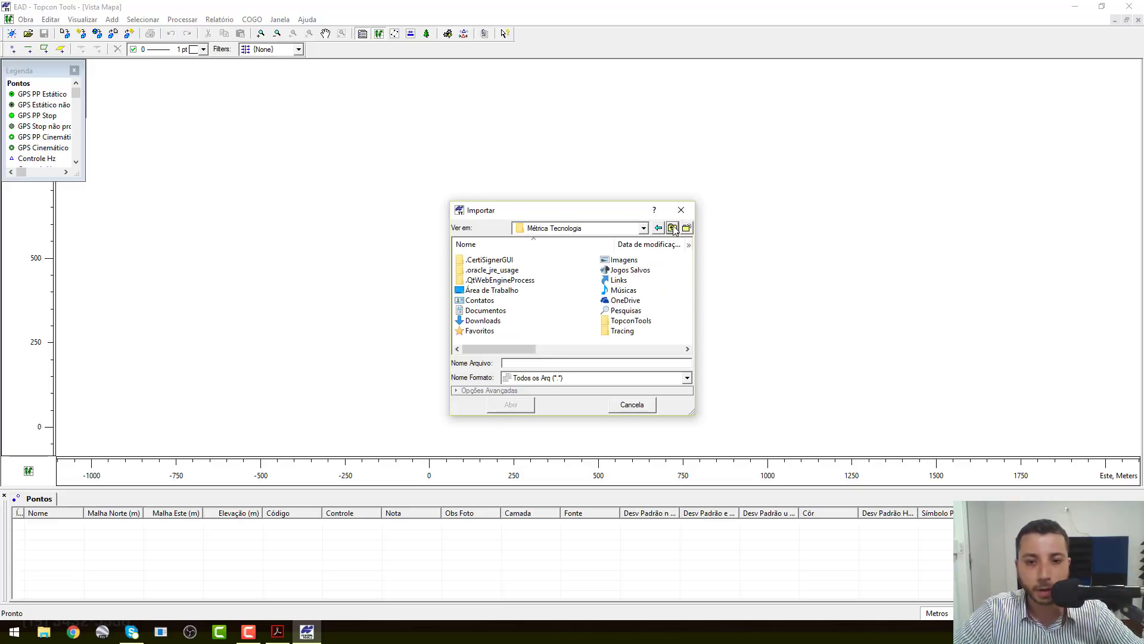
left_click(672, 229)
left_click(617, 228)
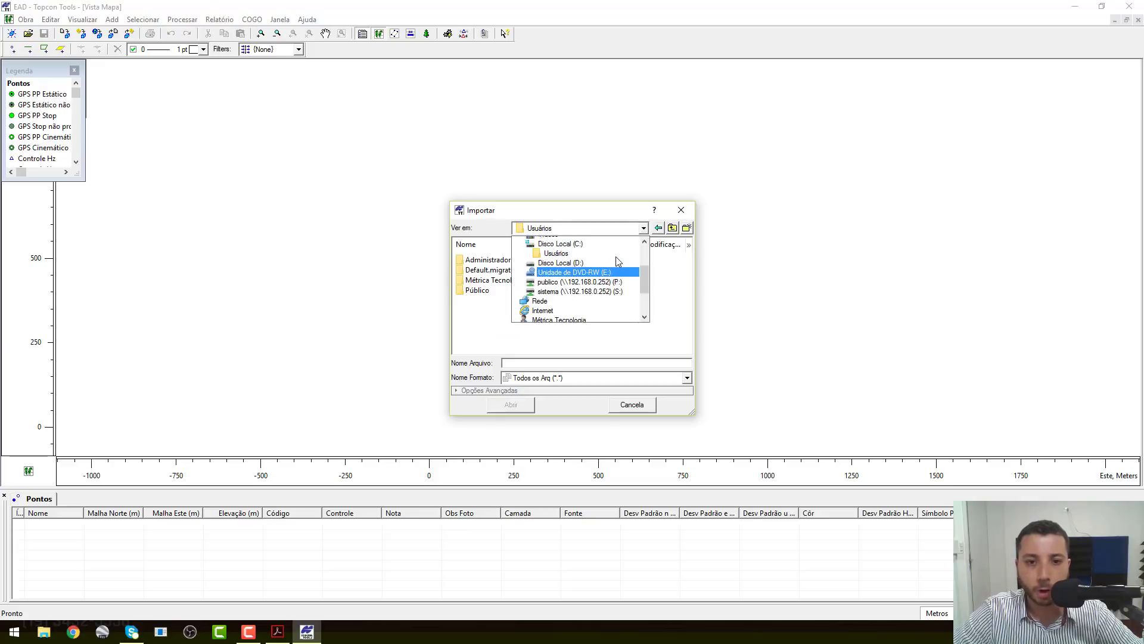
scroll(616, 261, "up", 5)
left_click(566, 244)
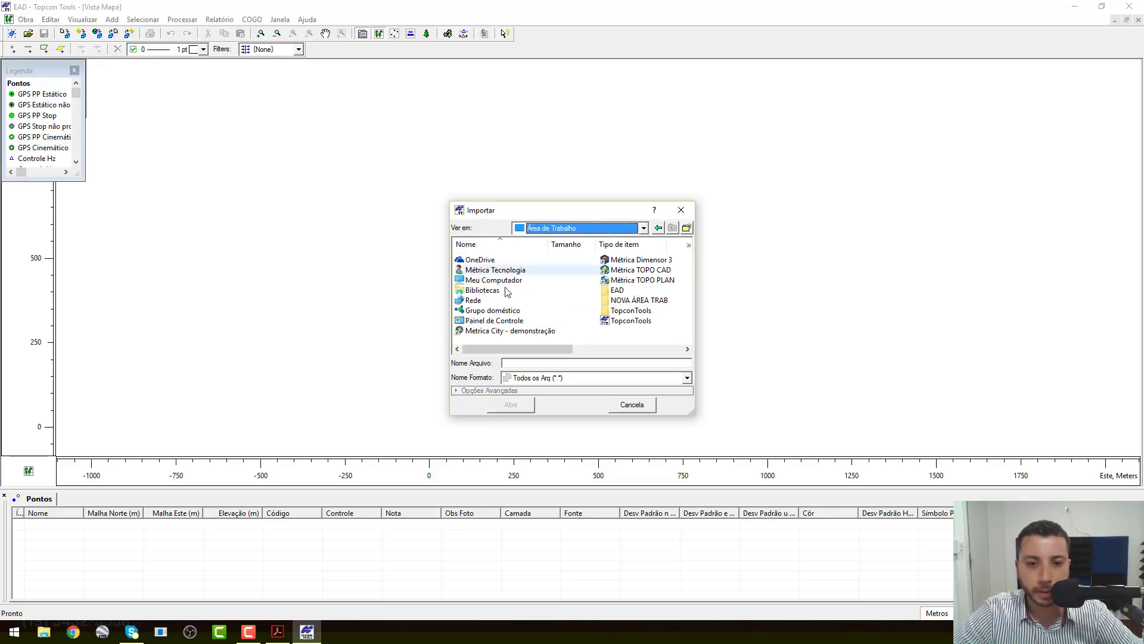
double_click(617, 290)
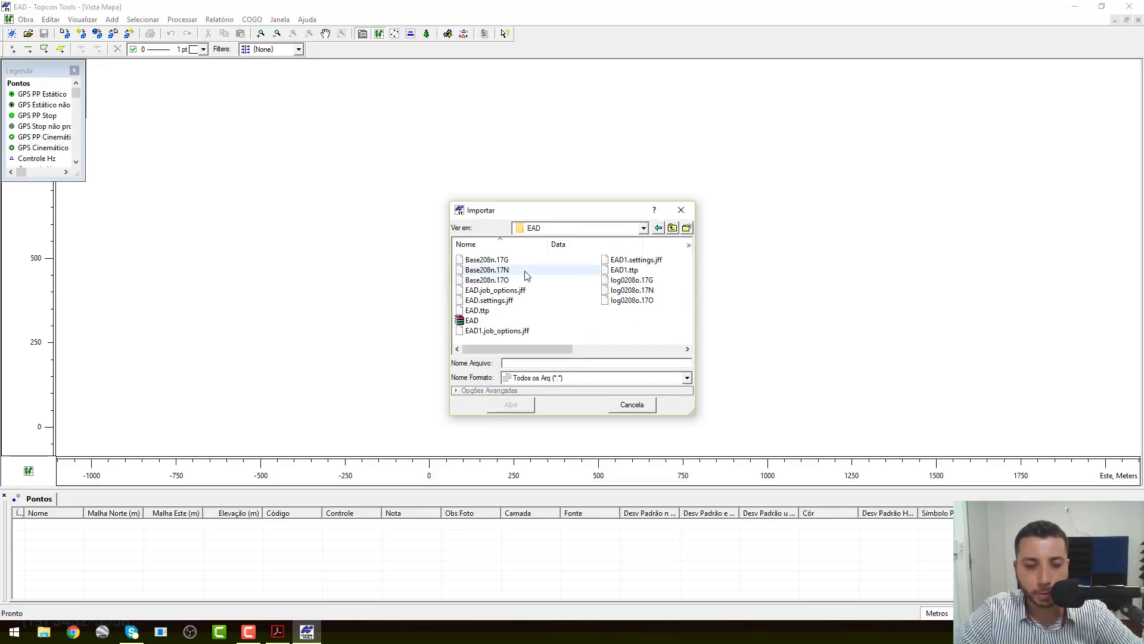
Step: Import the base observation files Base208n.17G, Base208n.17N and Base208n.17O, and close the import dialog
left_click(487, 260)
left_click(509, 281, "shift")
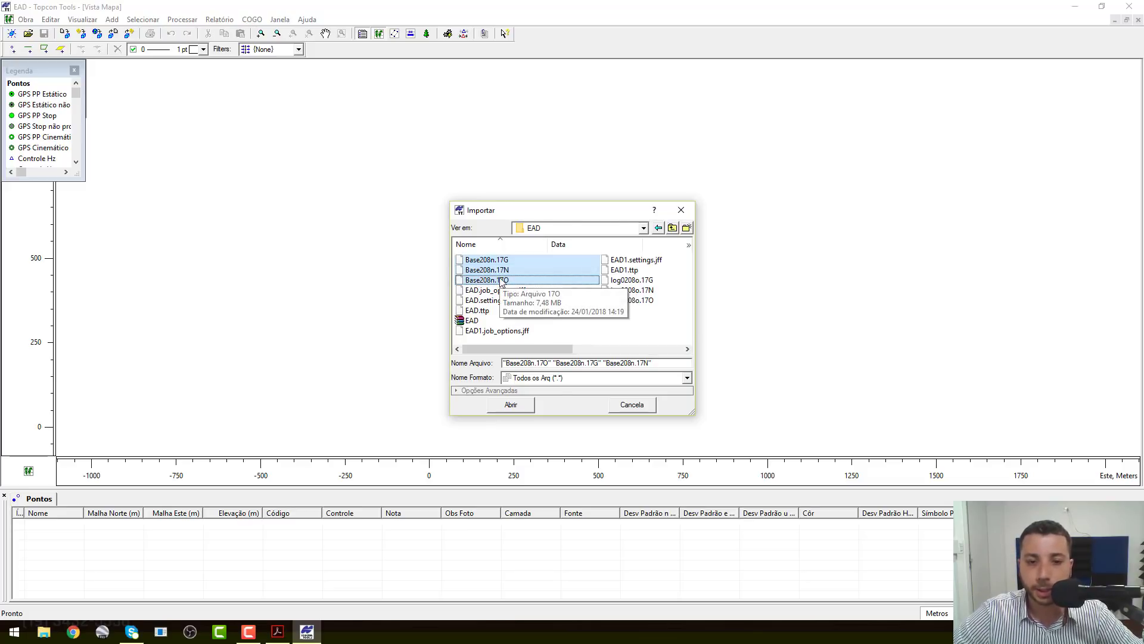
left_click_drag(534, 270, 405, 272)
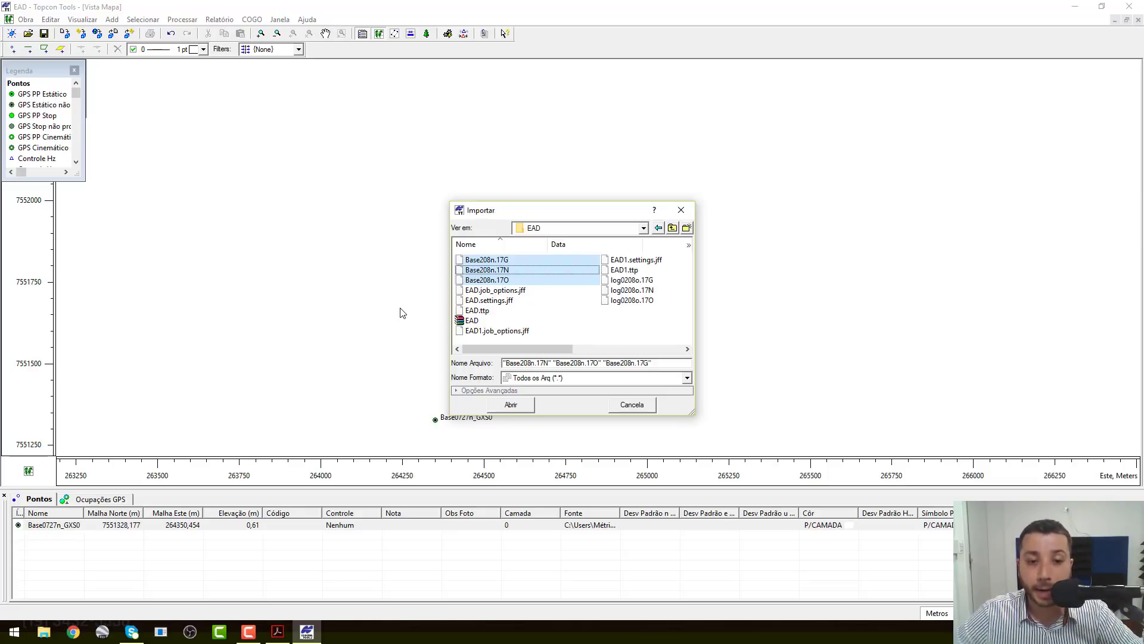
left_click_drag(560, 209, 730, 190)
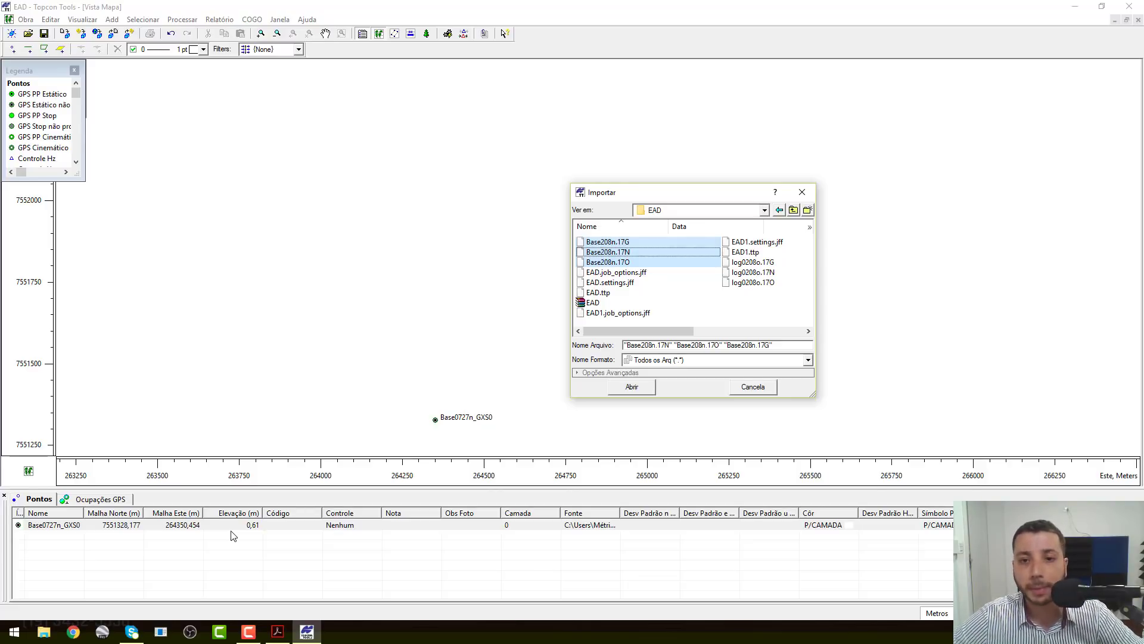
left_click(749, 386)
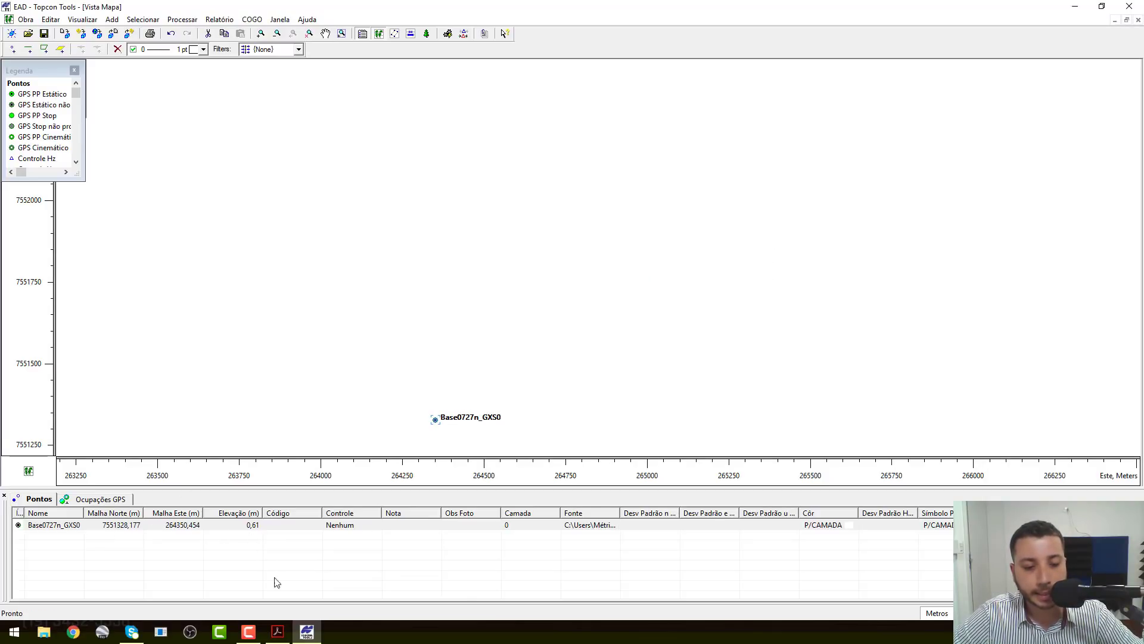
Step: Switch to the Base208n.17O.pdf report in Acrobat Reader and place it beside the job with the SIRGAS UTM coordinates in view
left_click(277, 631)
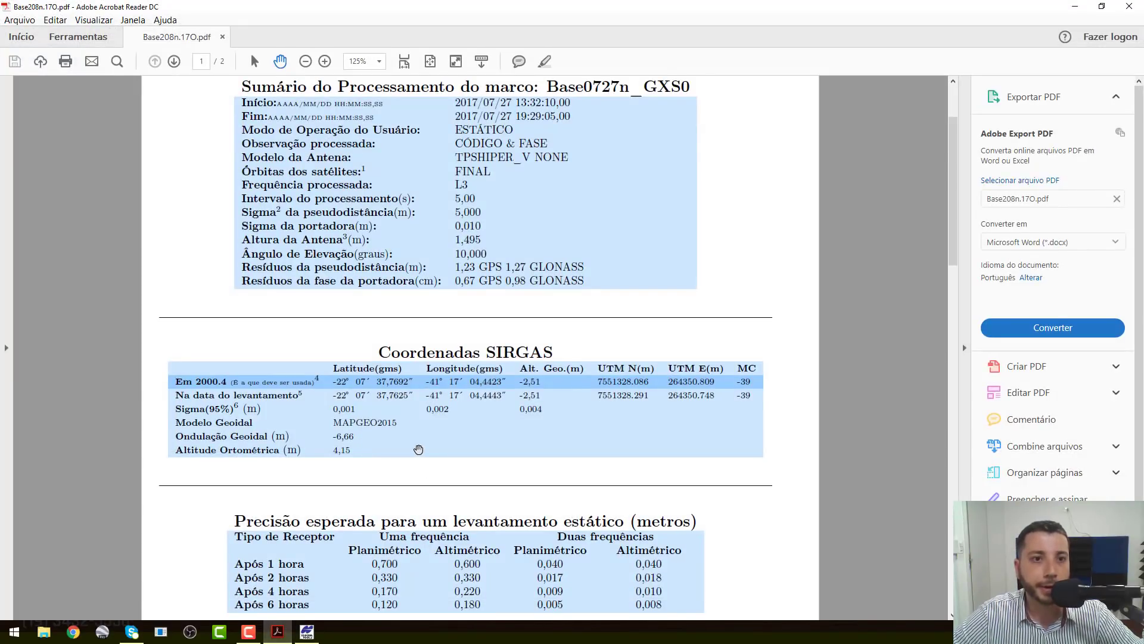
scroll(418, 450, "up", 1)
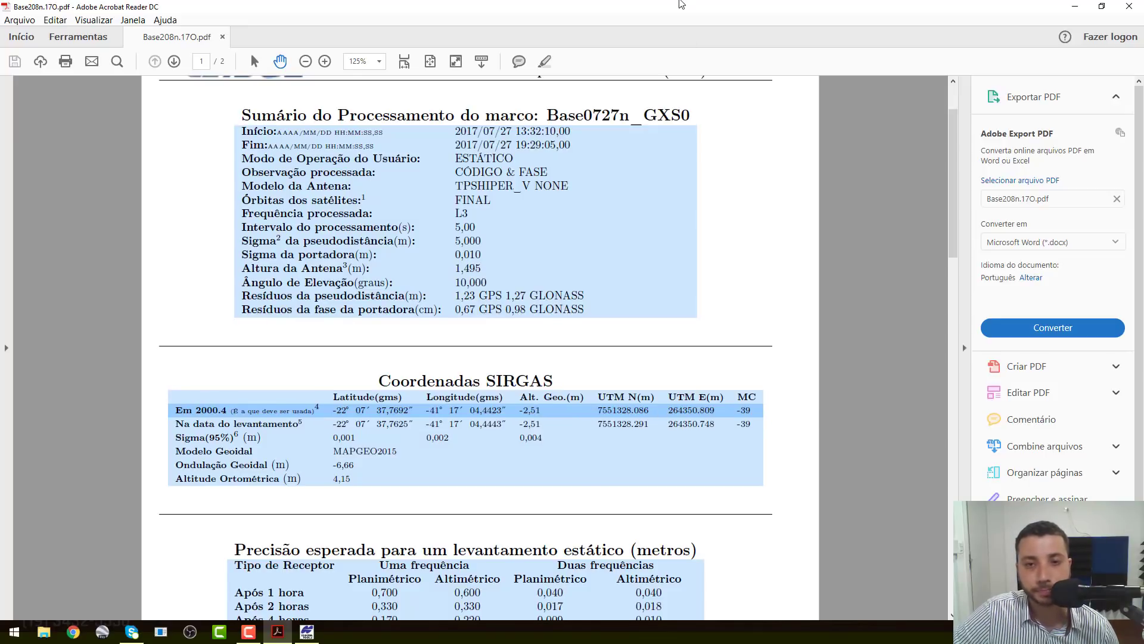
left_click_drag(681, 4, 834, 36)
left_click_drag(772, 597, 897, 598)
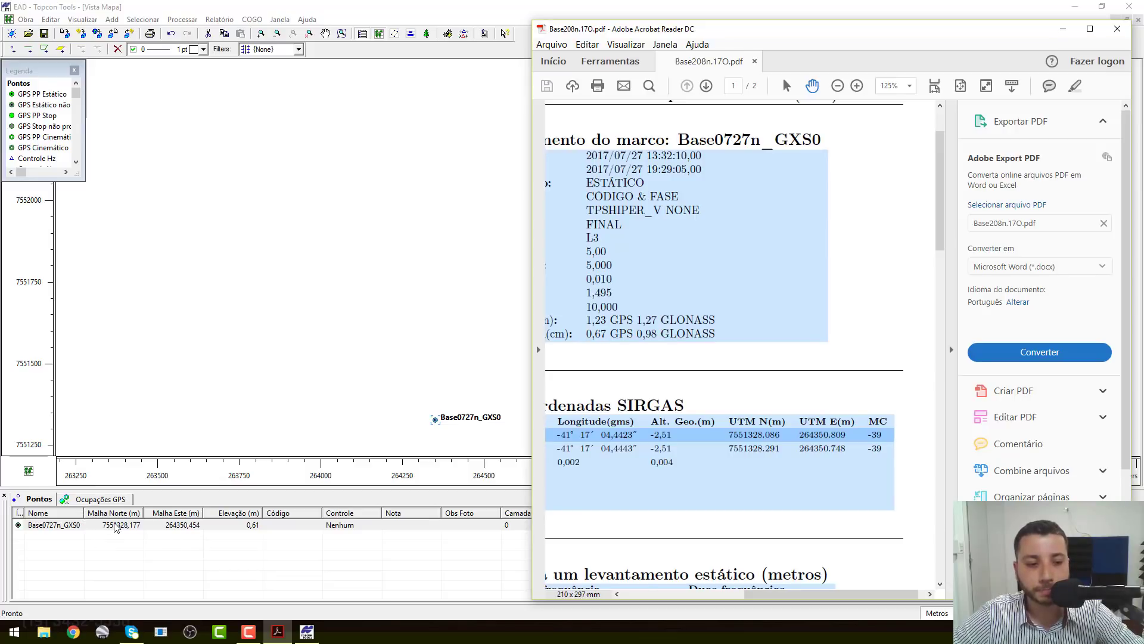
Step: Open the coordinate properties of the imported base point Base0727n_GXS0
double_click(99, 525)
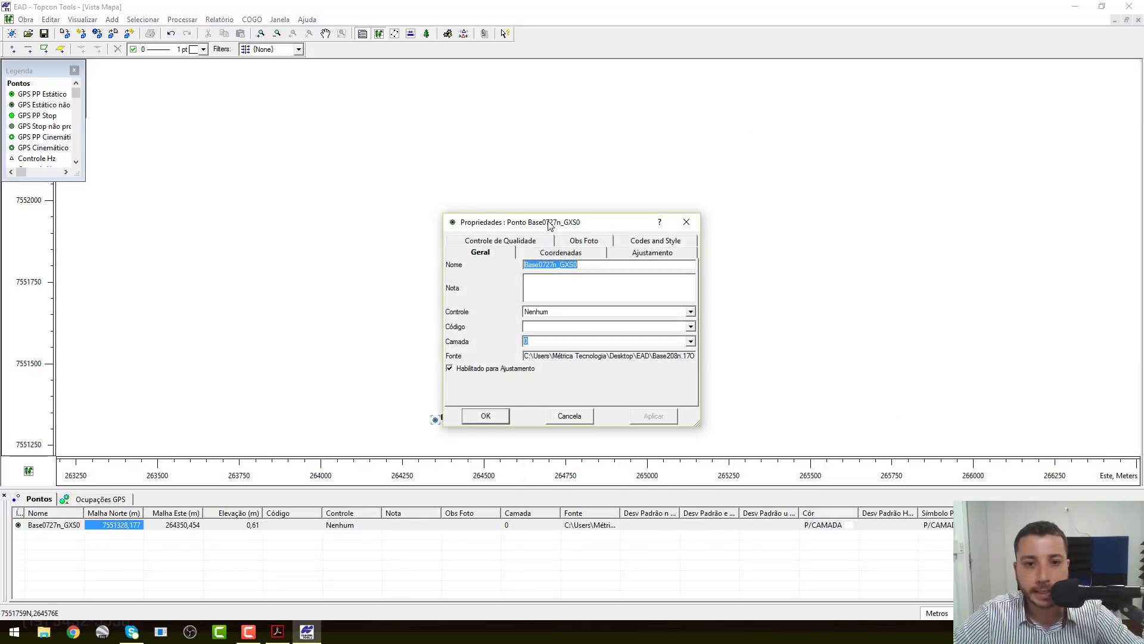
left_click_drag(536, 216, 425, 150)
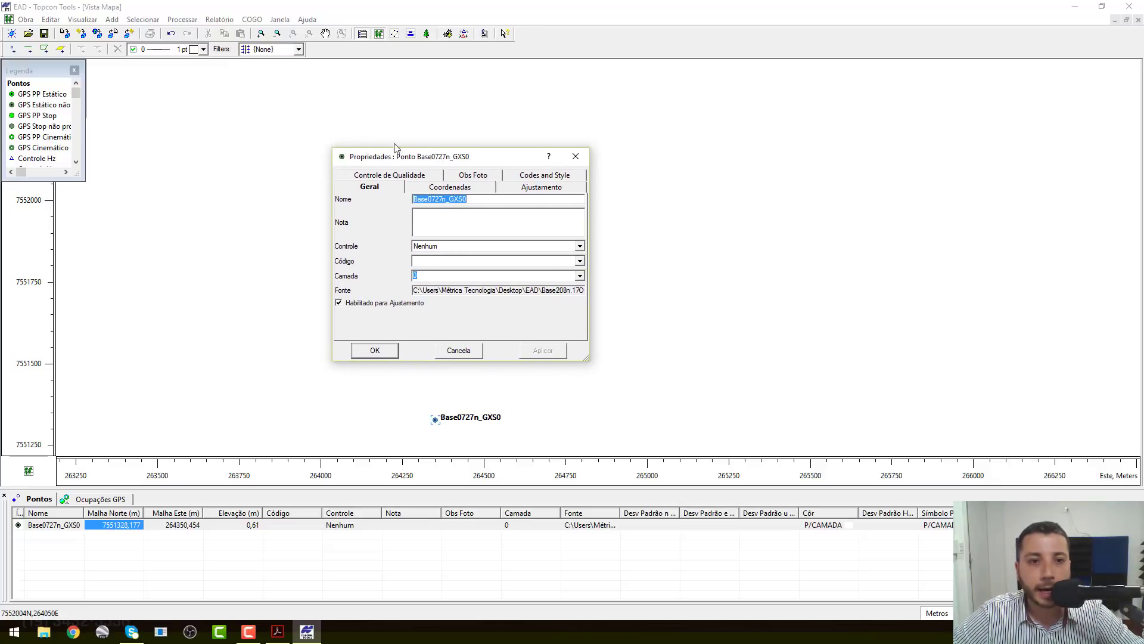
left_click(447, 188)
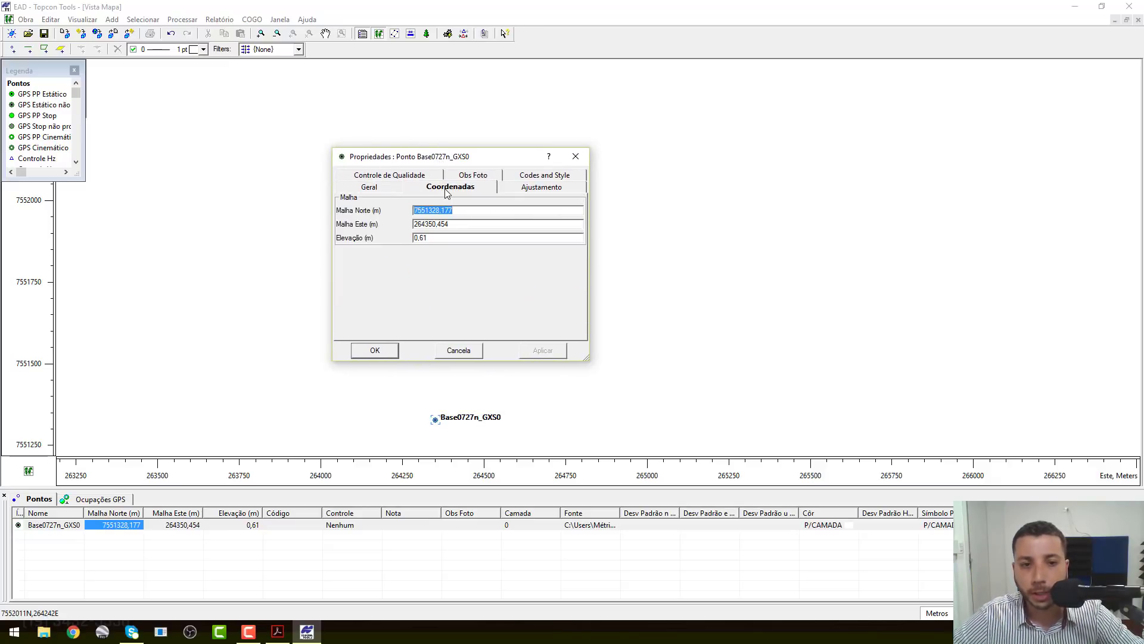
left_click_drag(456, 158, 409, 158)
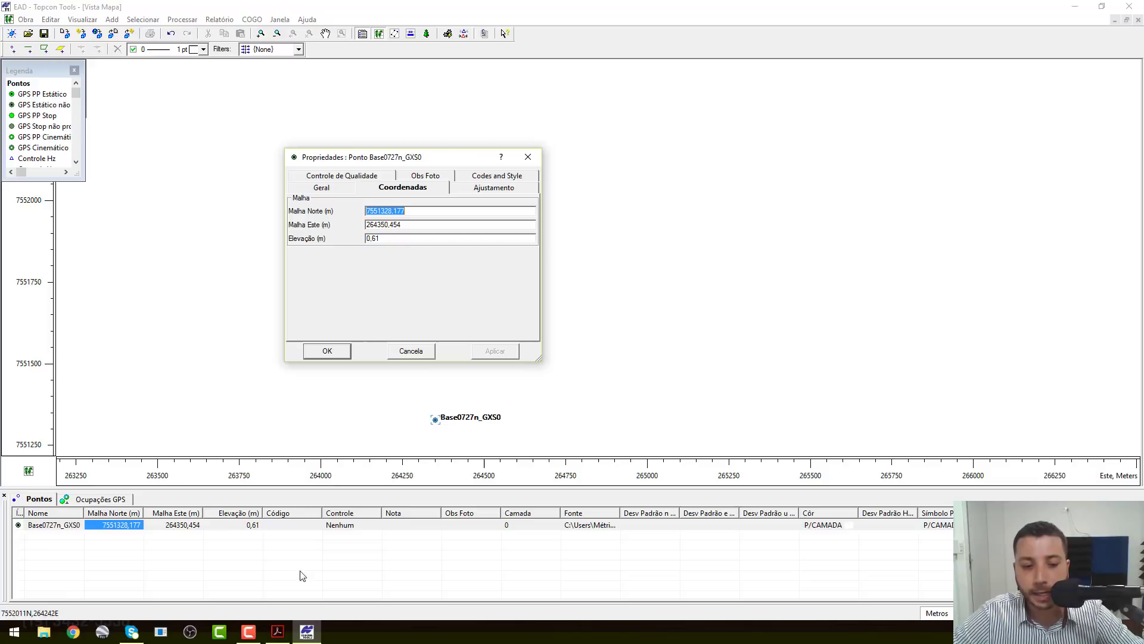
Step: Set the base point's grid north coordinate to 7551328,086 m, using the report's SIRGAS 2000.4 UTM N value
left_click(277, 633)
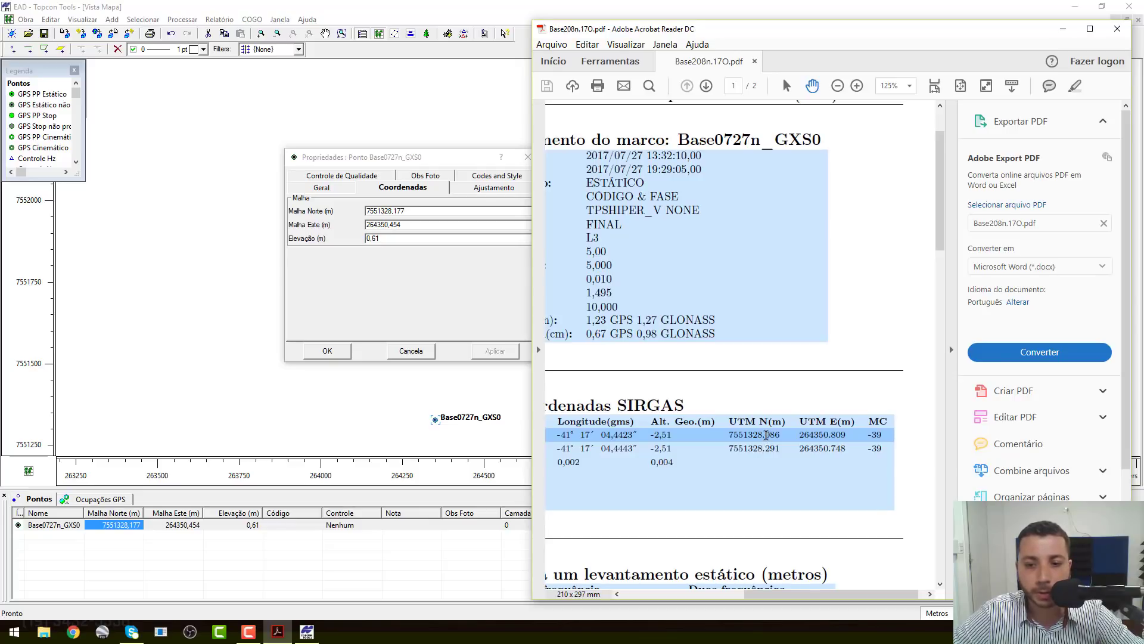
left_click_drag(766, 436, 782, 437)
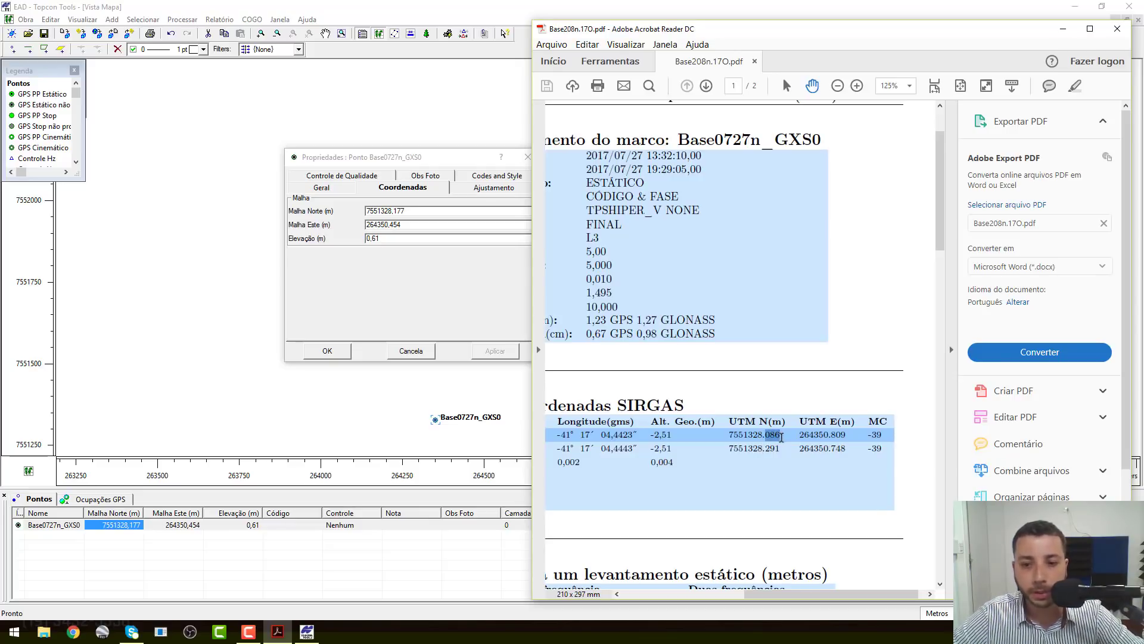
left_click(426, 212)
key("BackSpace")
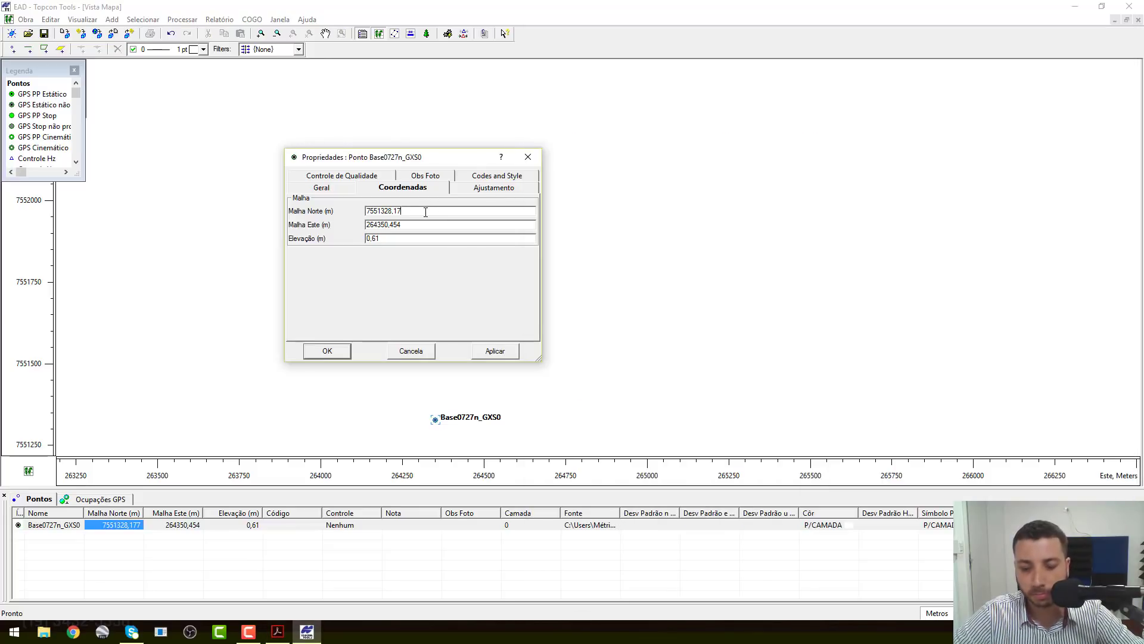
key("BackSpace")
key("BackSpace")
type("086")
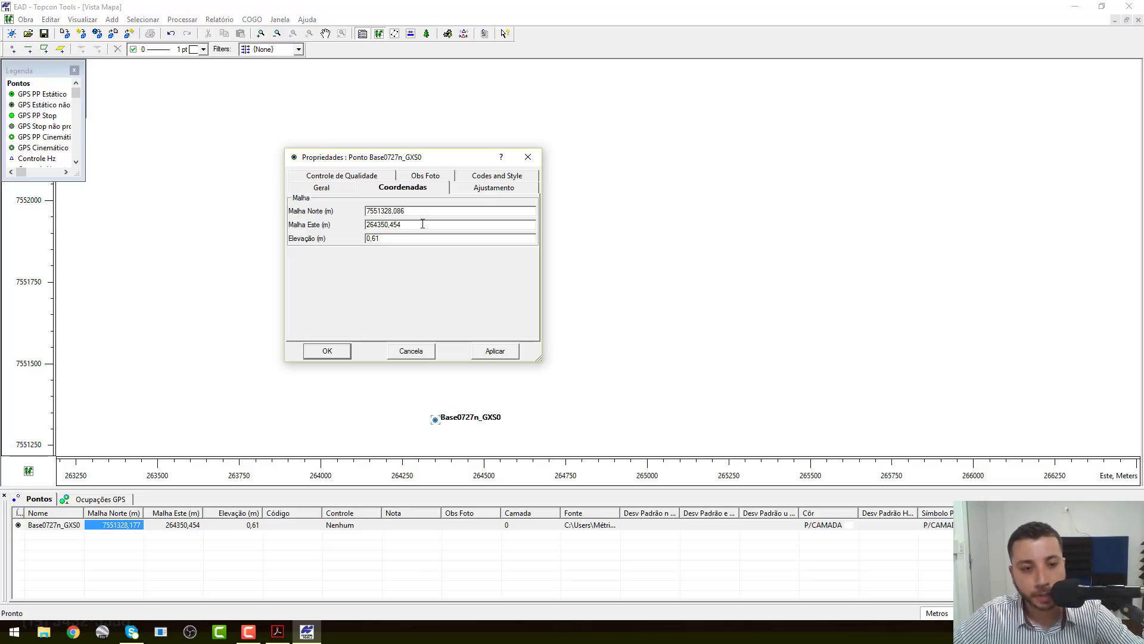
Step: Set the base point's grid east coordinate to 264350,809 m, using the report's SIRGAS 2000.4 UTM E value
left_click(278, 631)
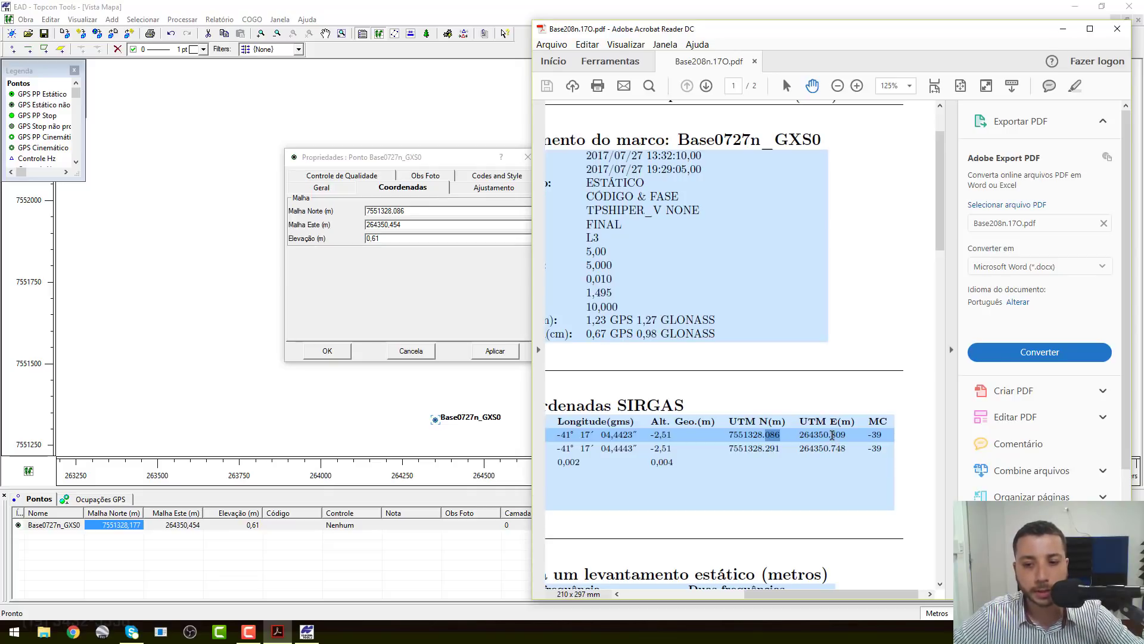
left_click_drag(835, 435, 857, 427)
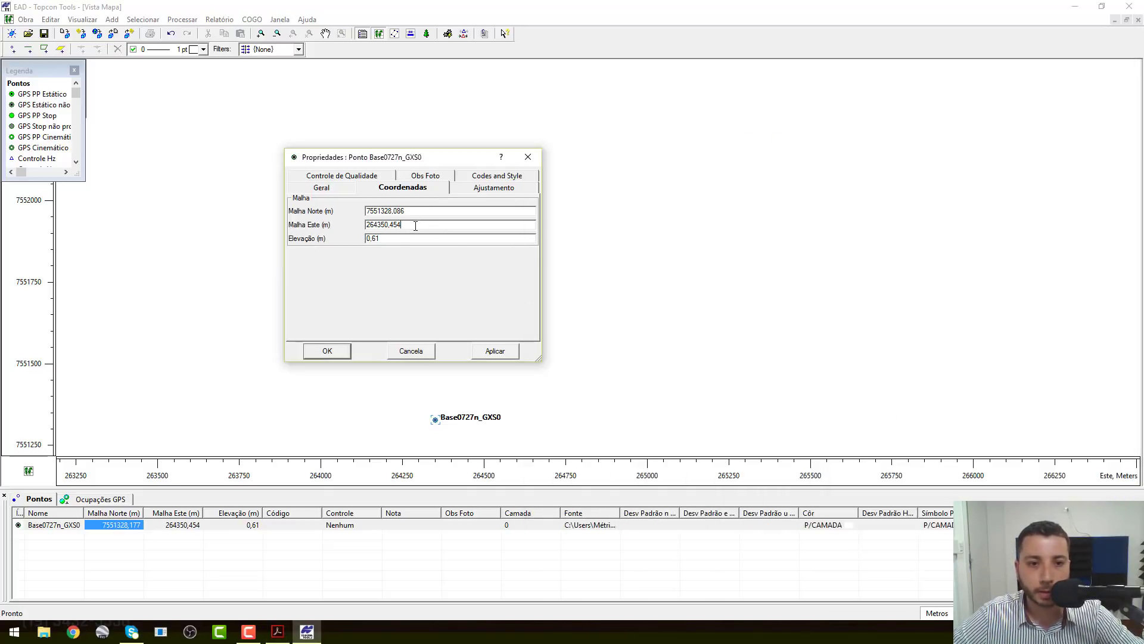
left_click(415, 225)
key("BackSpace")
key("BackSpace")
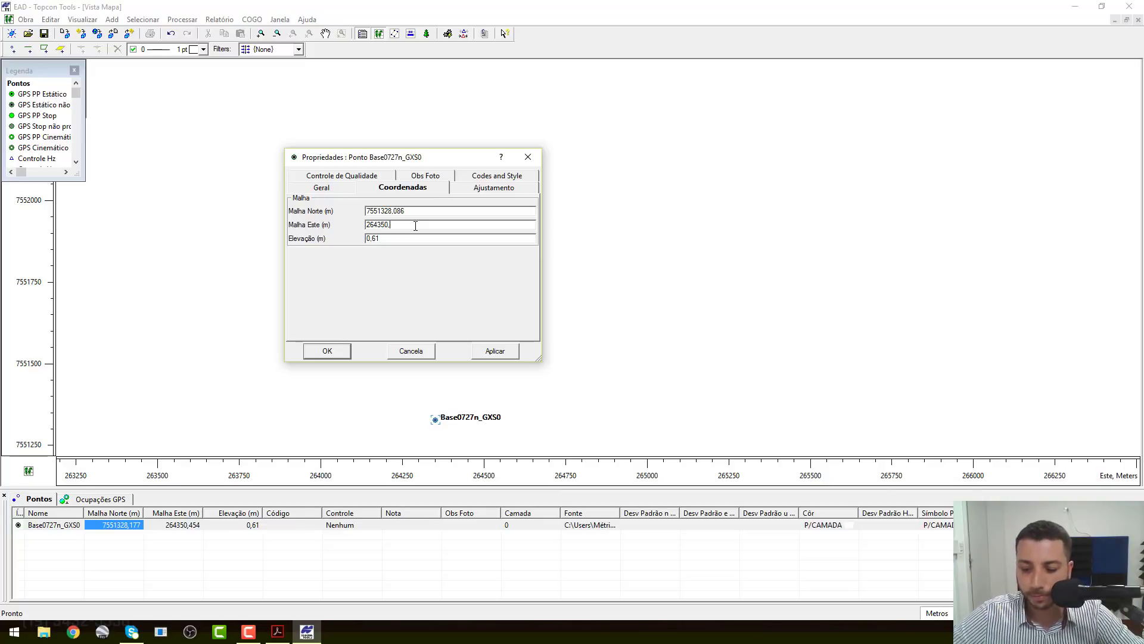
type("809")
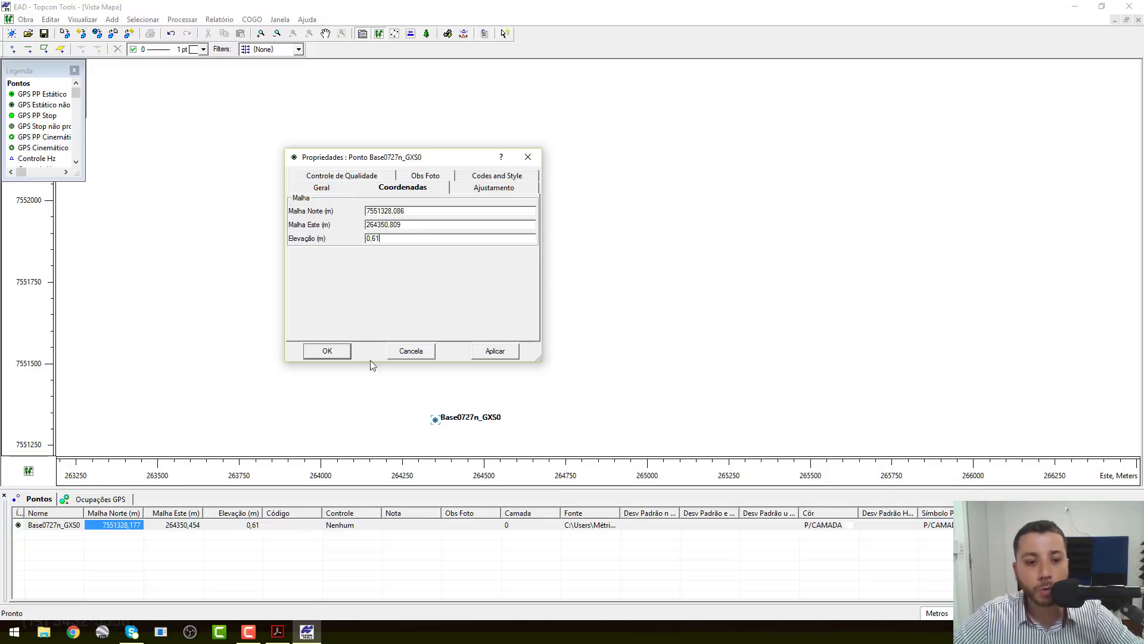
Step: Set the base point's elevation to the report's geometric altitude of -2.51 m and apply the corrected coordinates
left_click(277, 631)
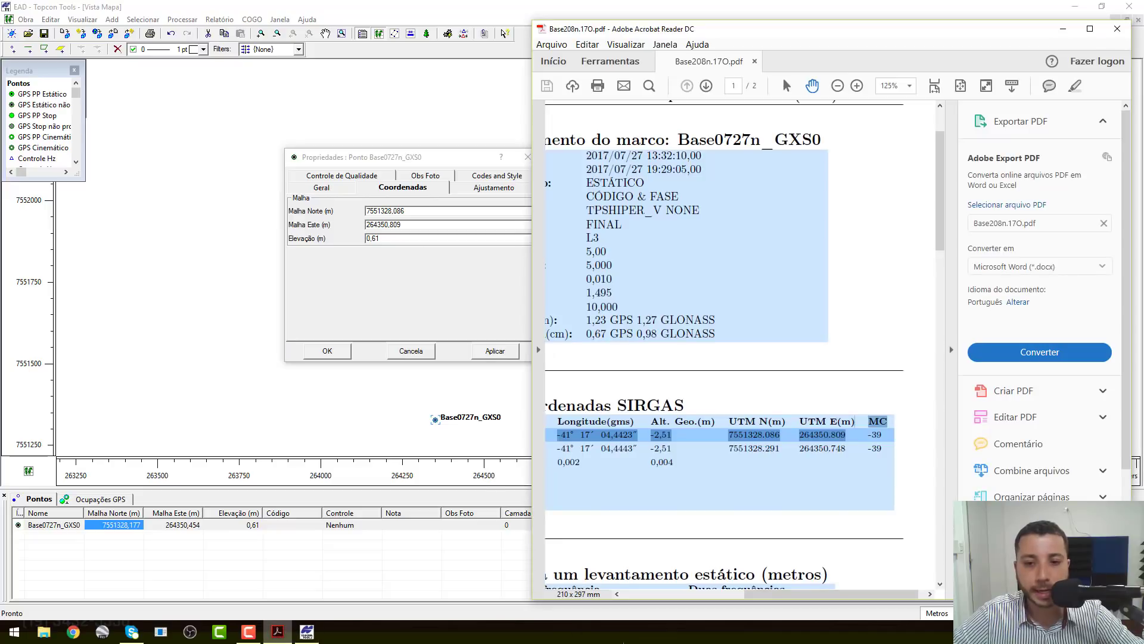
left_click(617, 595)
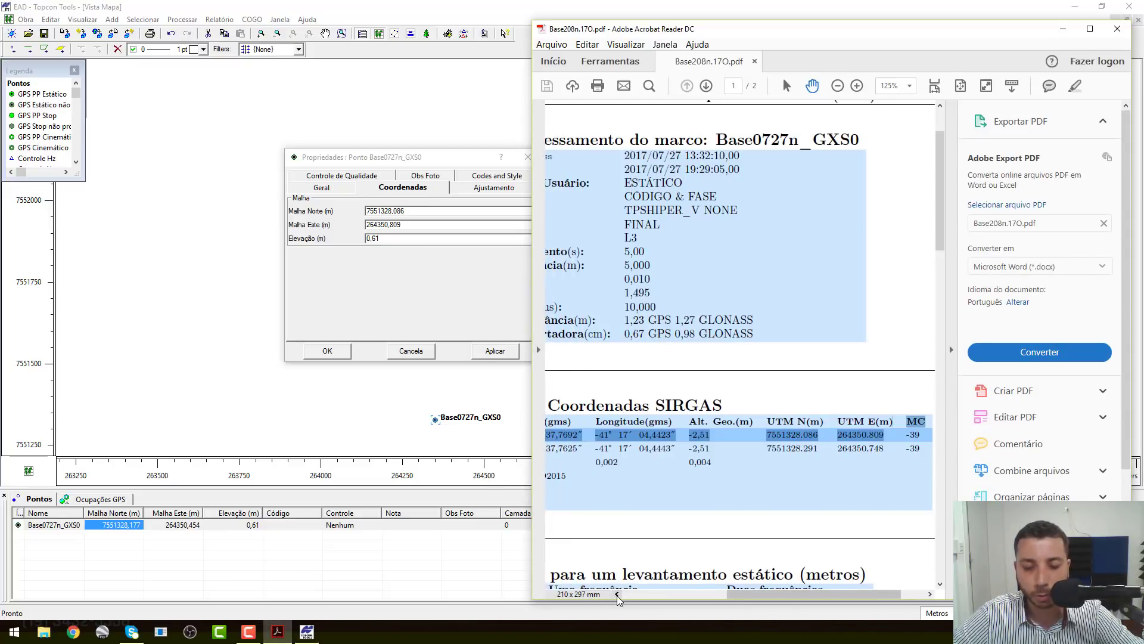
left_click(618, 595)
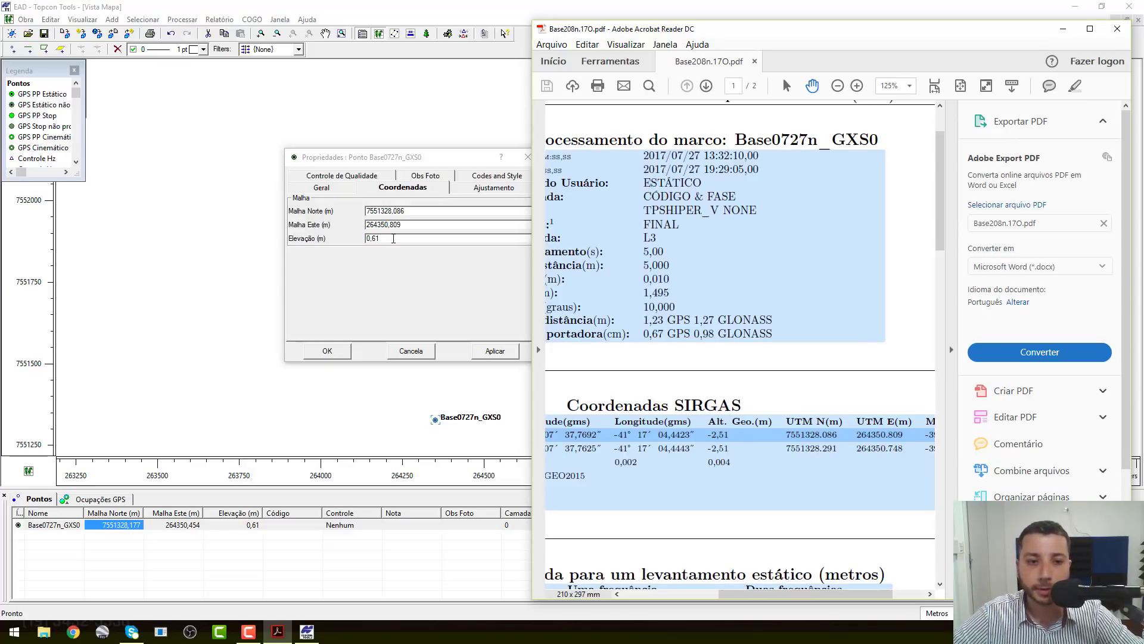
left_click(393, 239)
key("BackSpace")
key("BackSpace")
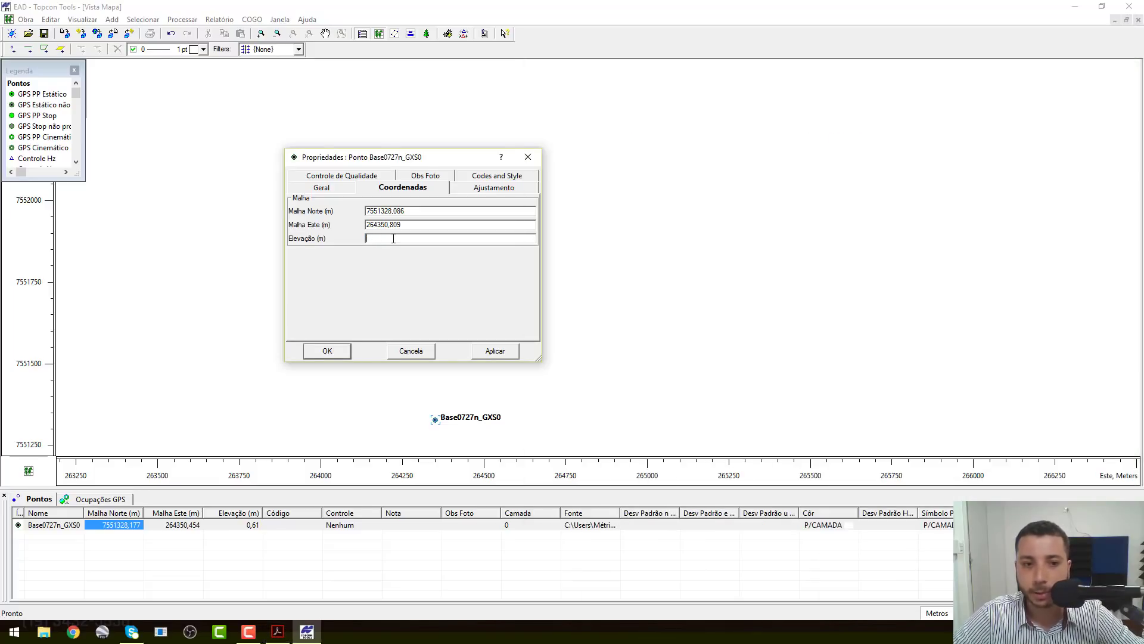
type("-2")
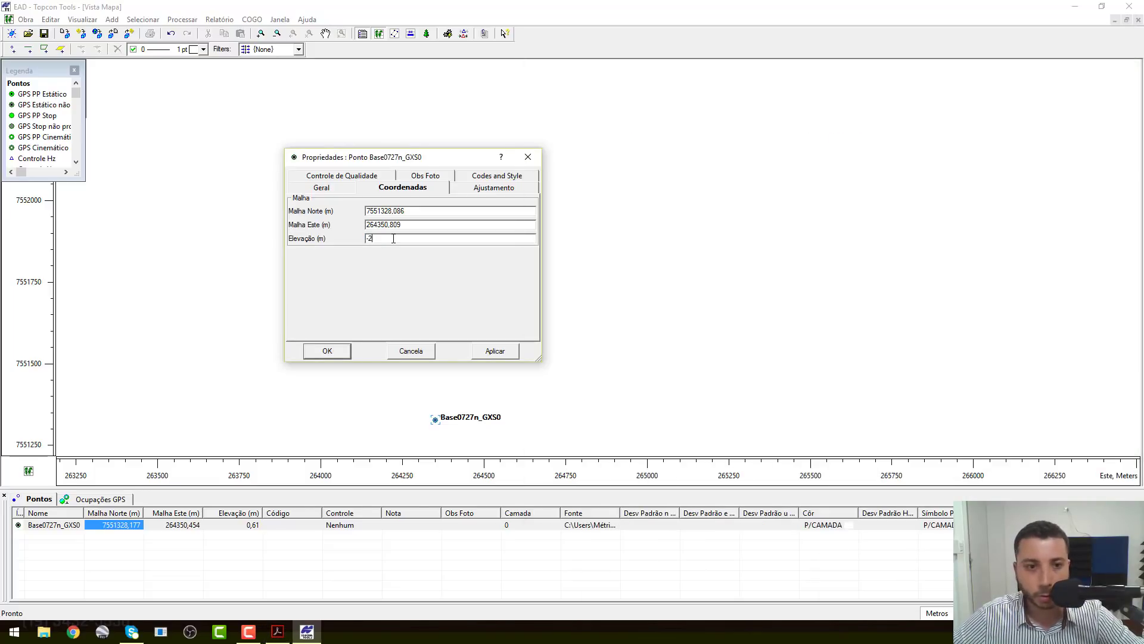
type(",5")
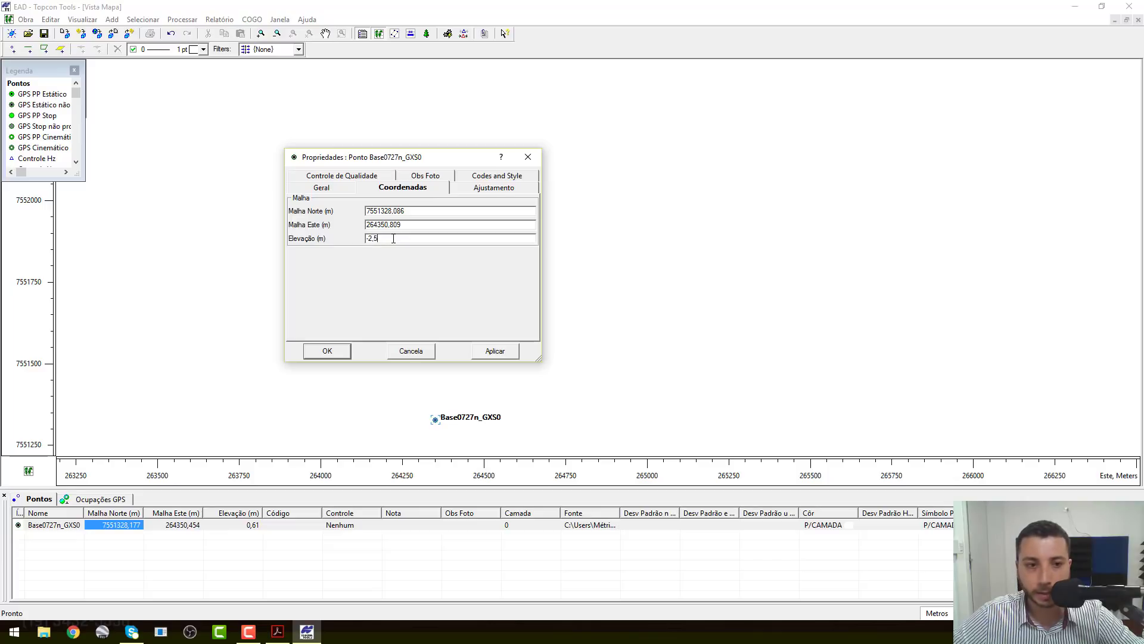
left_click(280, 634)
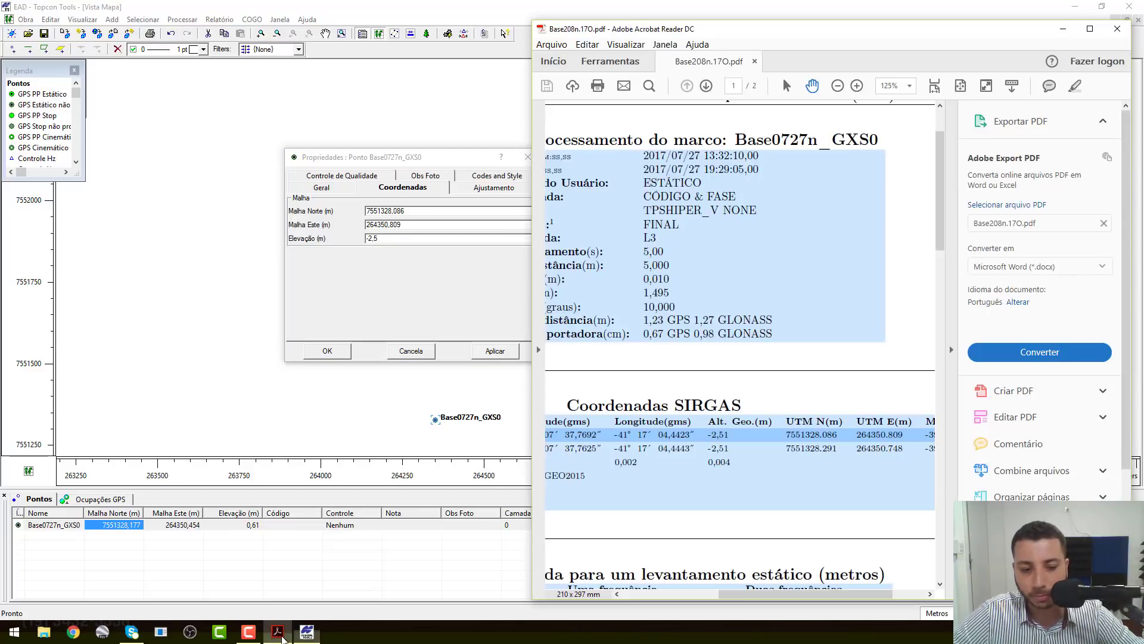
left_click(280, 635)
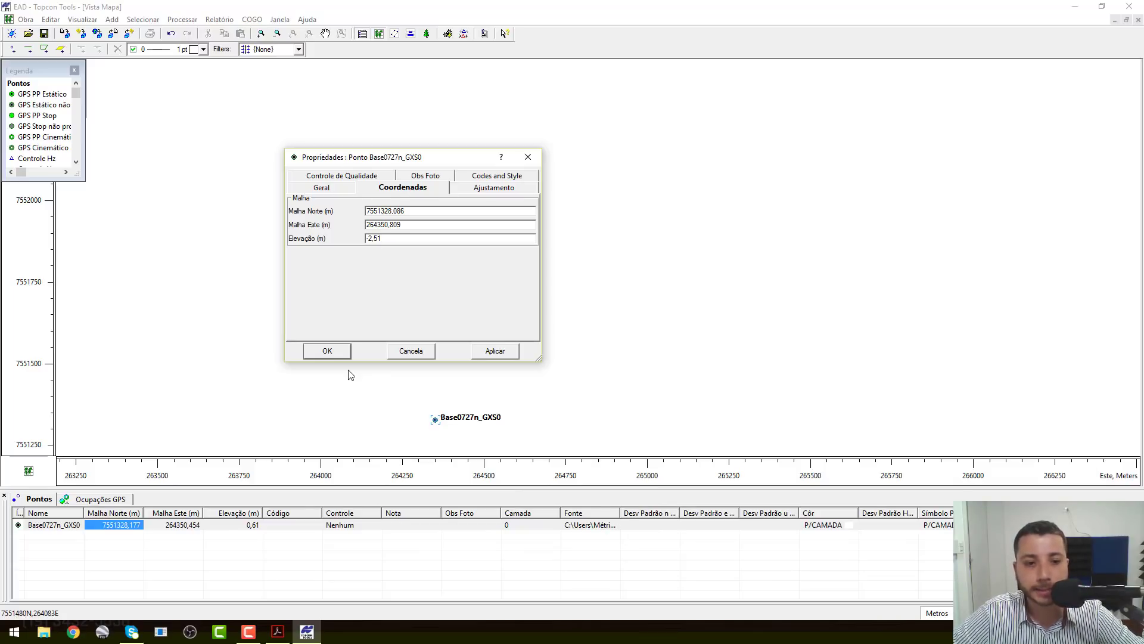
left_click(489, 354)
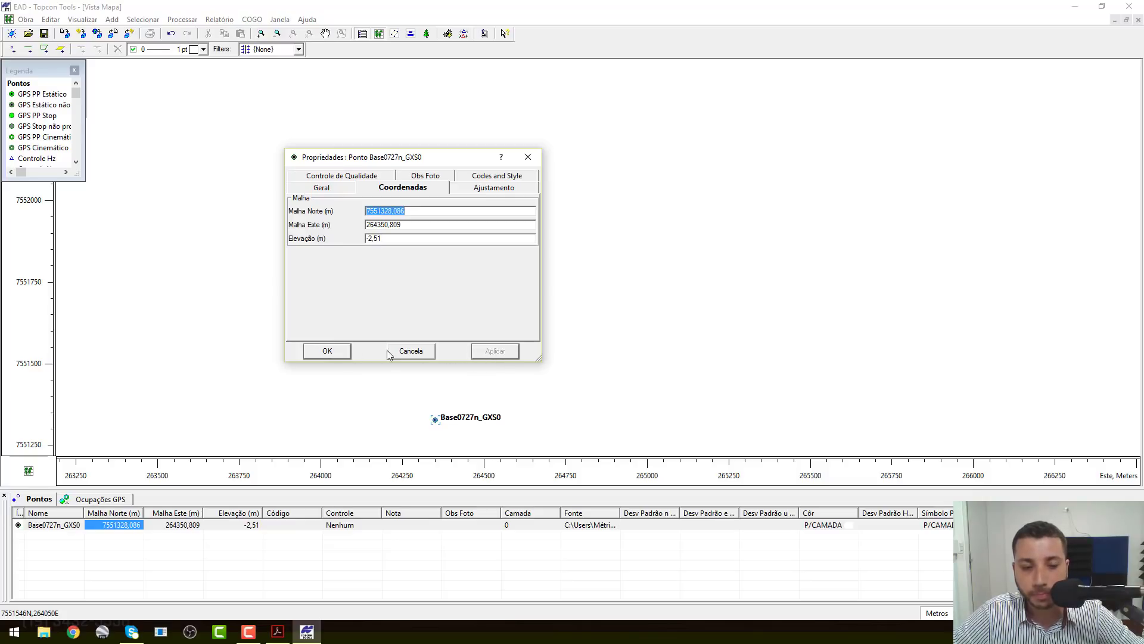
left_click(328, 351)
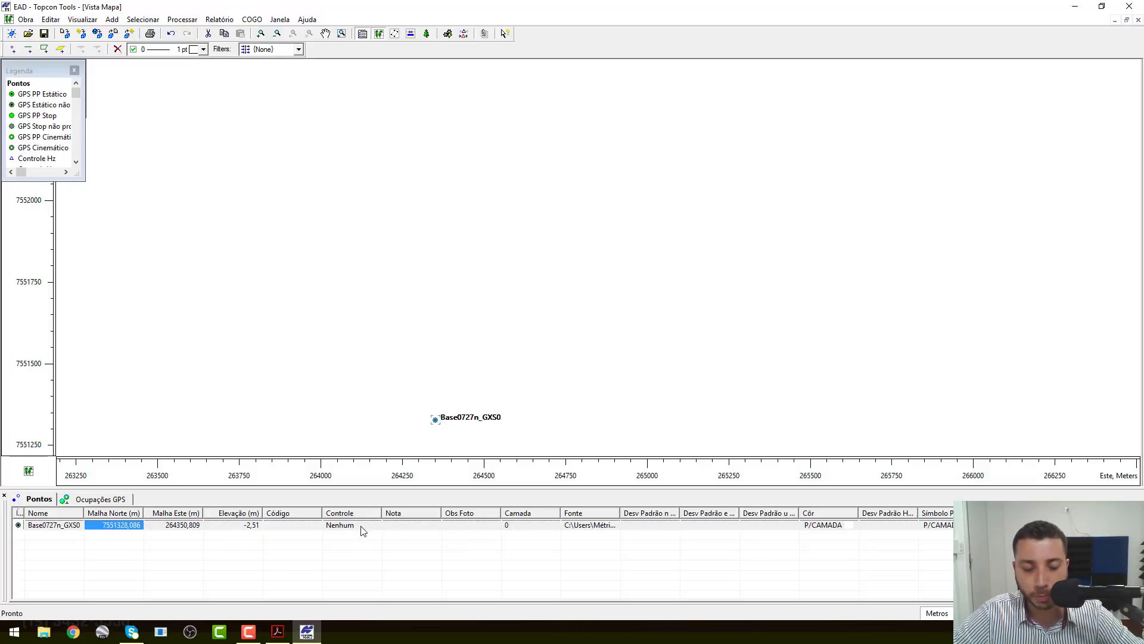
Step: Set the antenna type of the base point's GPS occupation to Topcon HiPer+
left_click(111, 500)
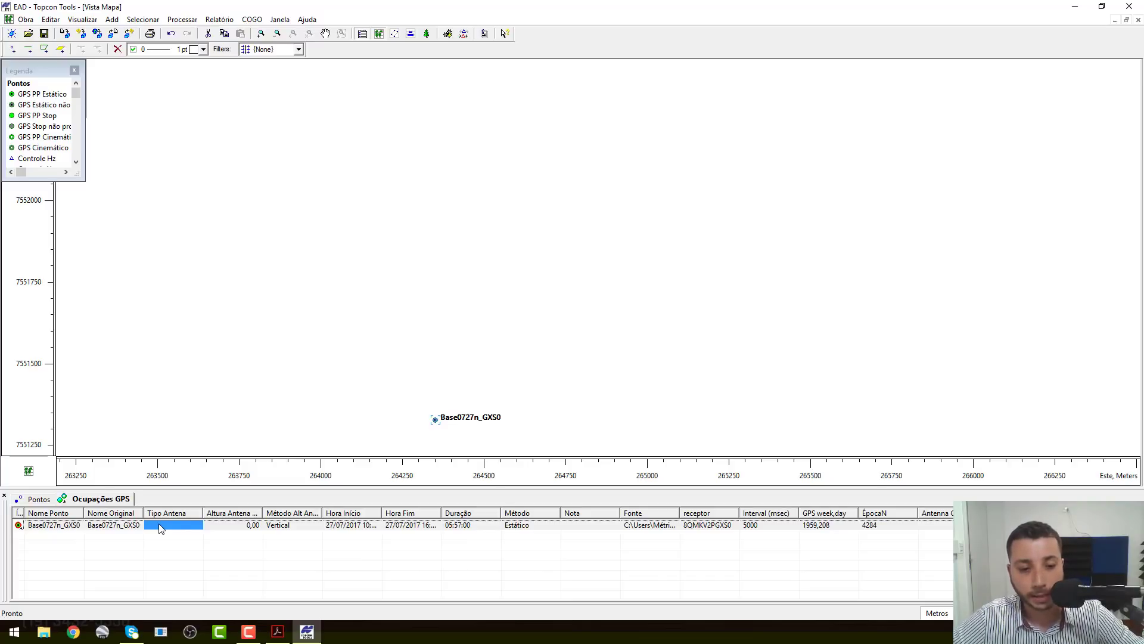
left_click(195, 525)
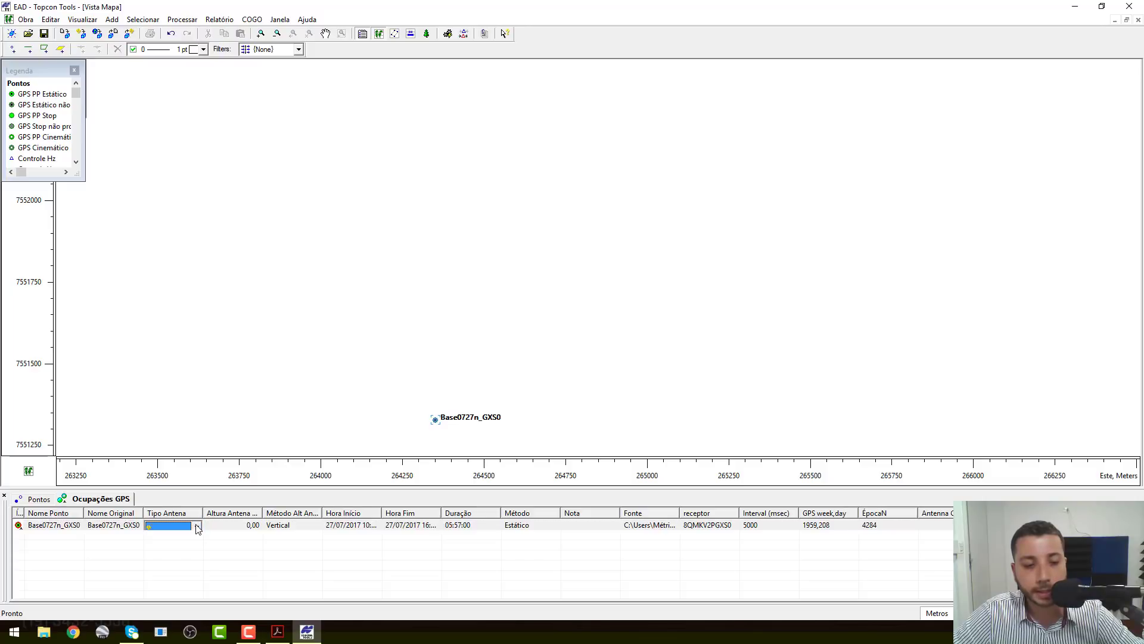
left_click(198, 525)
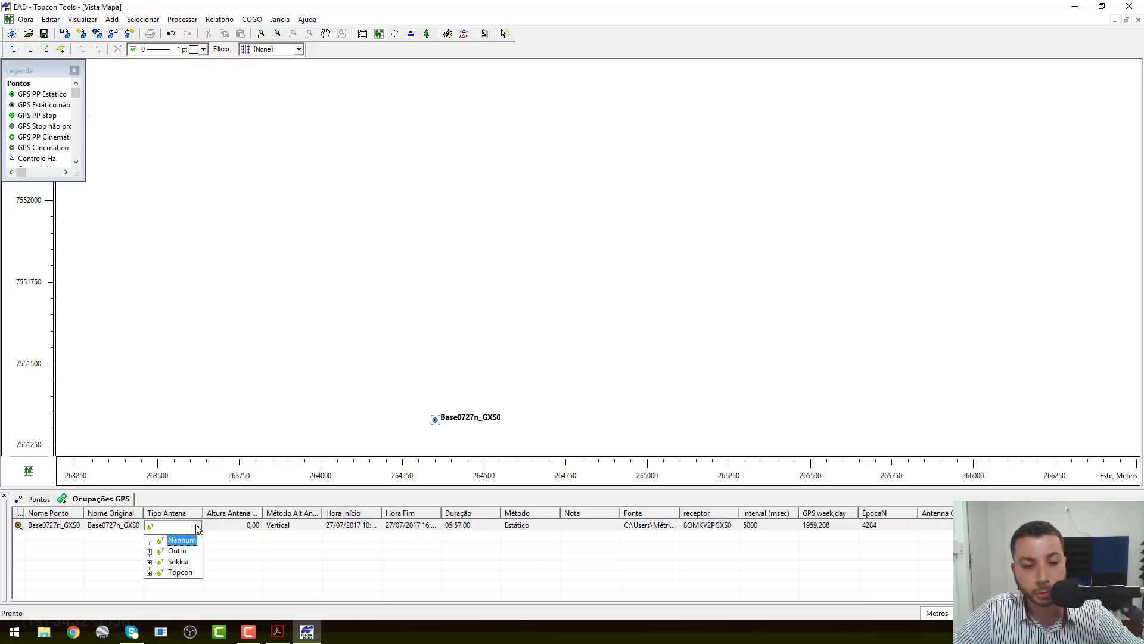
left_click(151, 574)
scroll(176, 391, "down", 5)
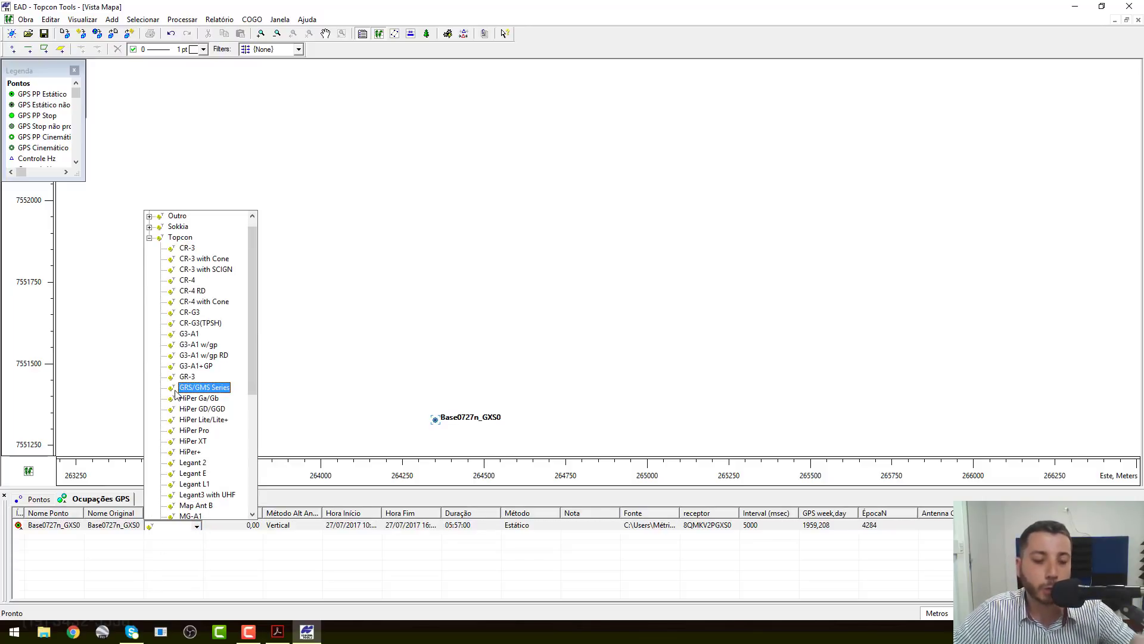
scroll(176, 393, "down", 2)
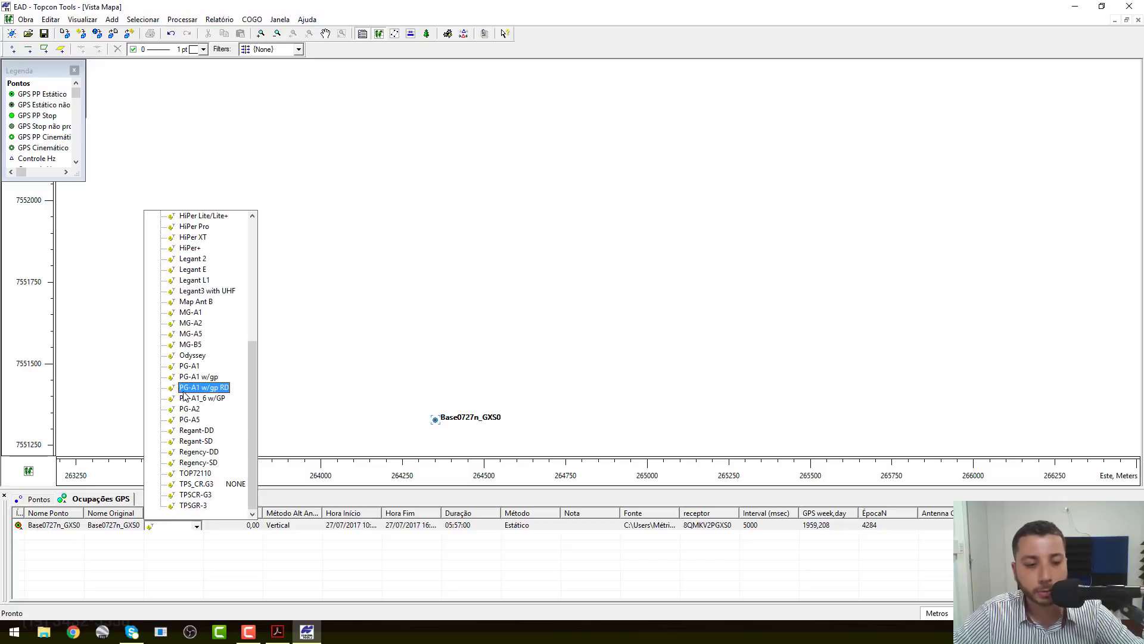
scroll(184, 398, "up", 3)
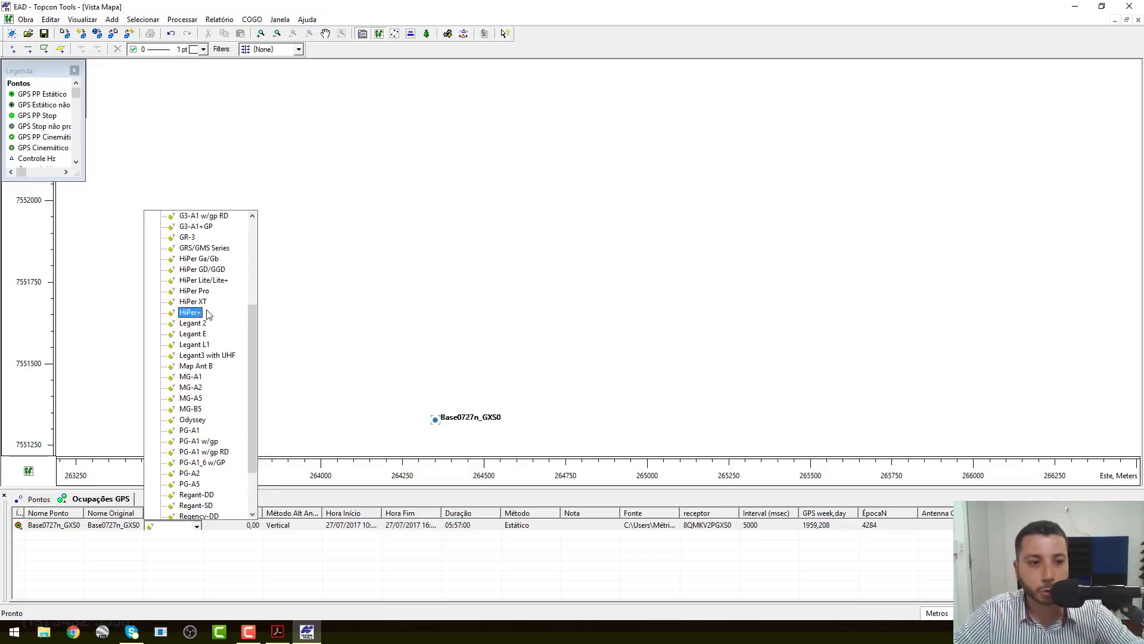
left_click(191, 312)
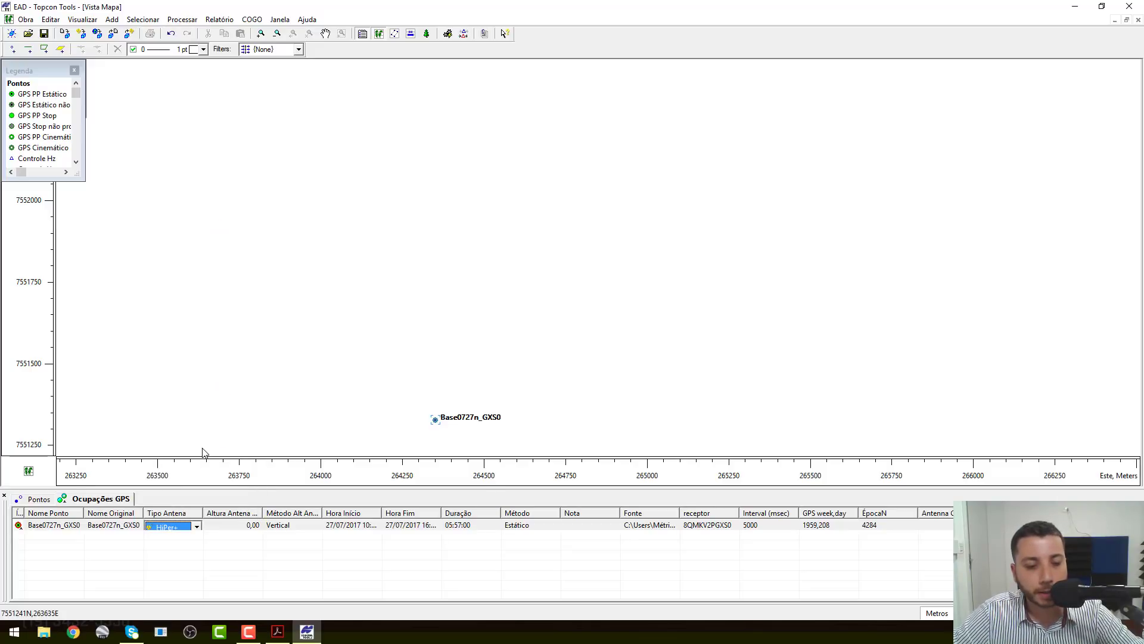
left_click(238, 543)
Step: Set the base occupation's antenna height to 1,495 m and its antenna height method to Inclinada
left_click(248, 527)
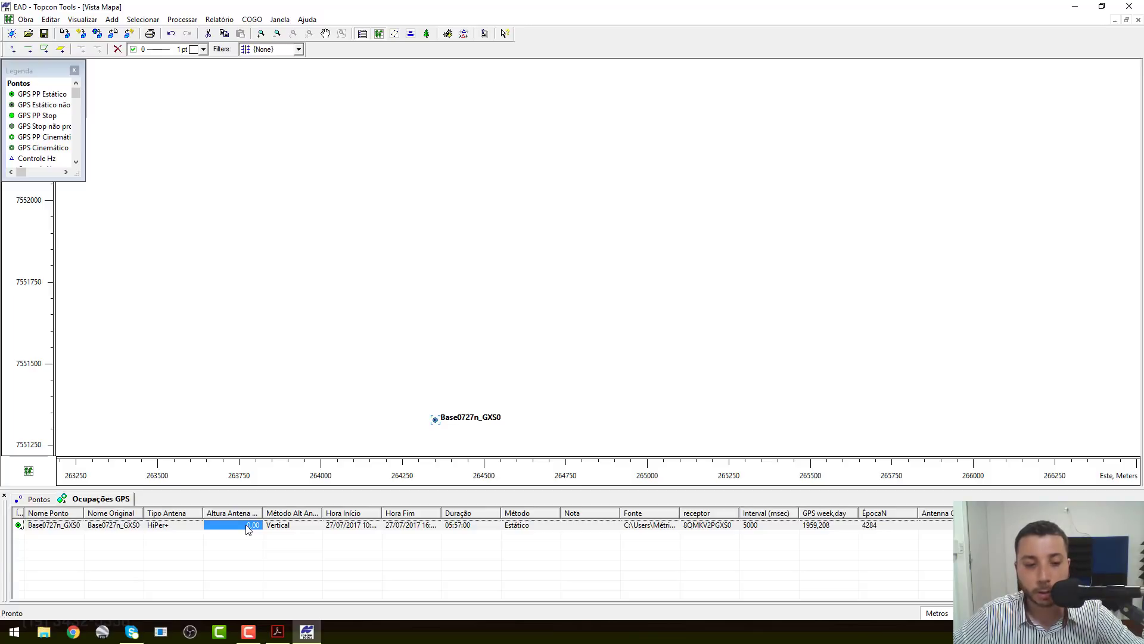
left_click(255, 526)
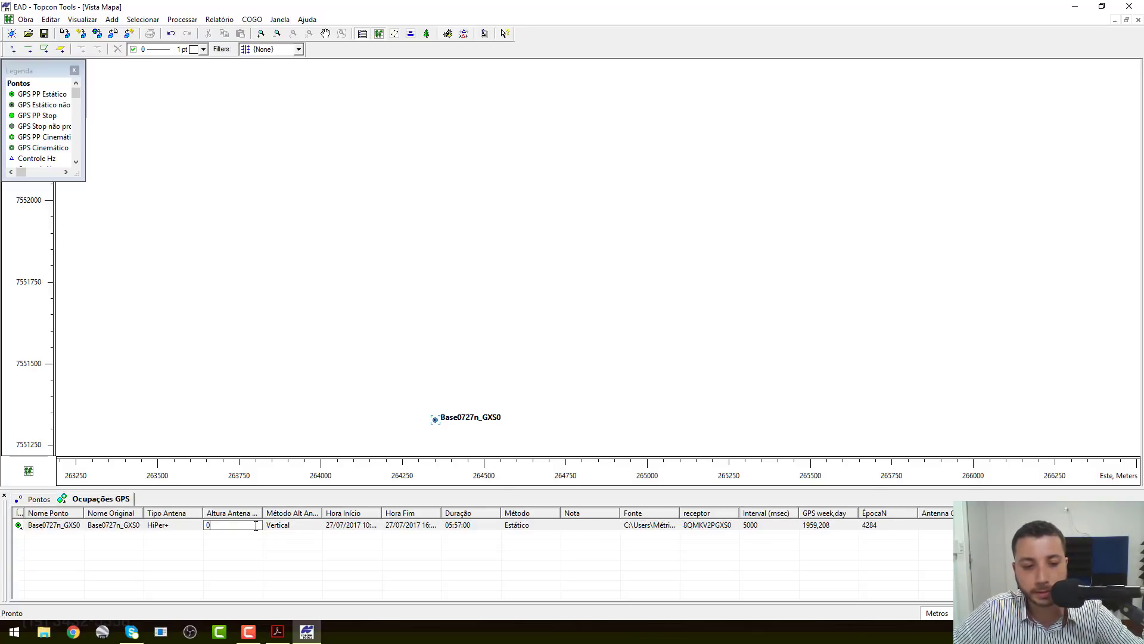
type("1,495")
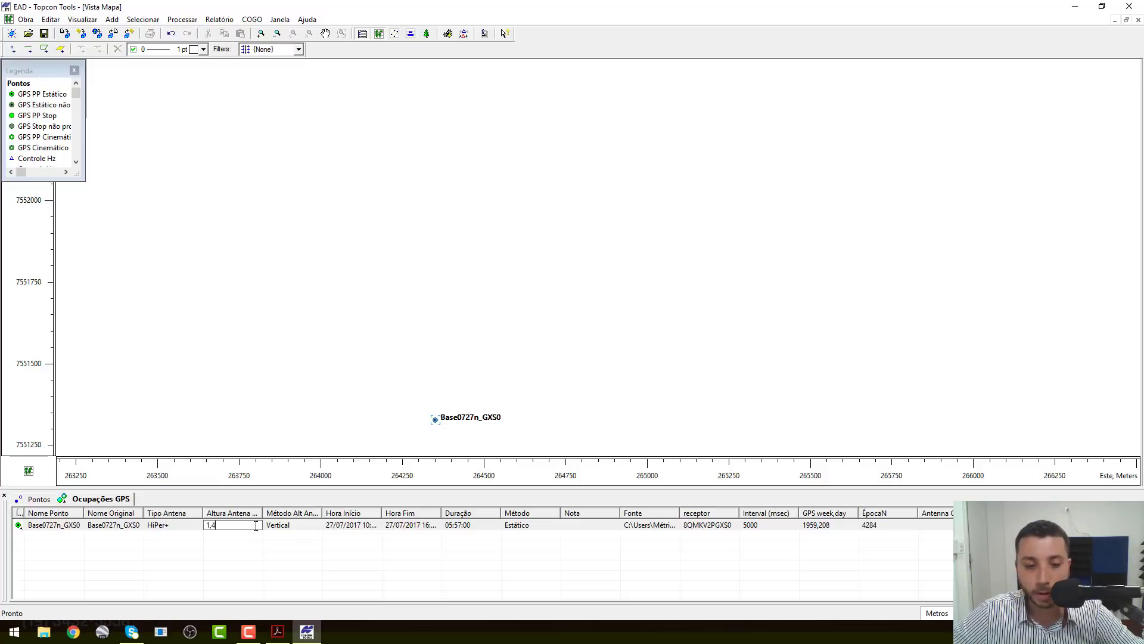
left_click(312, 529)
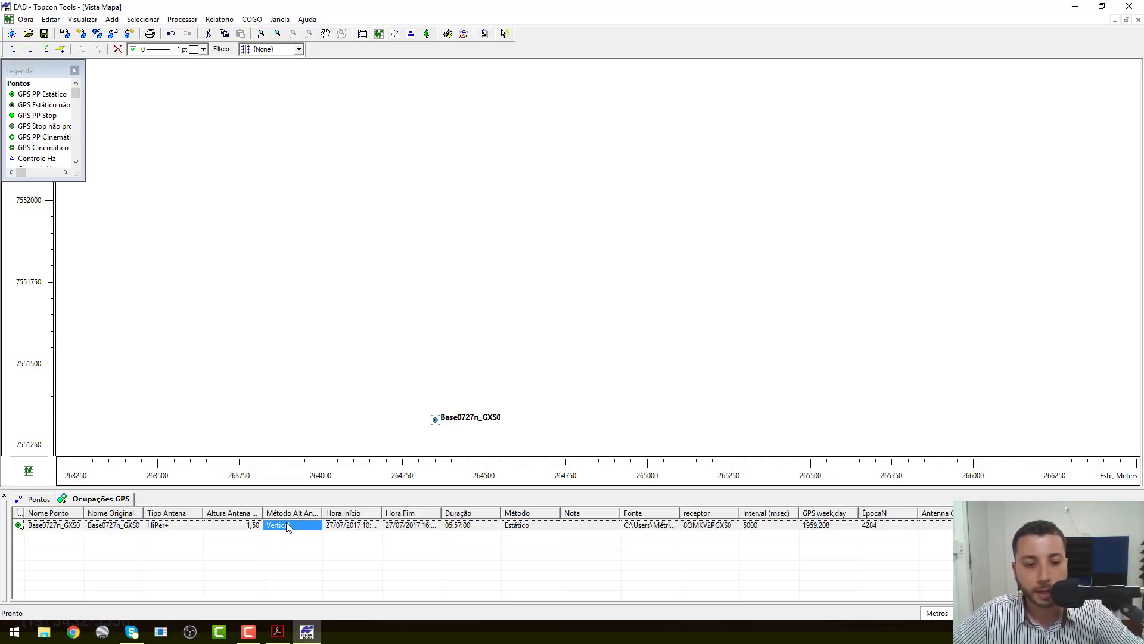
left_click(320, 526)
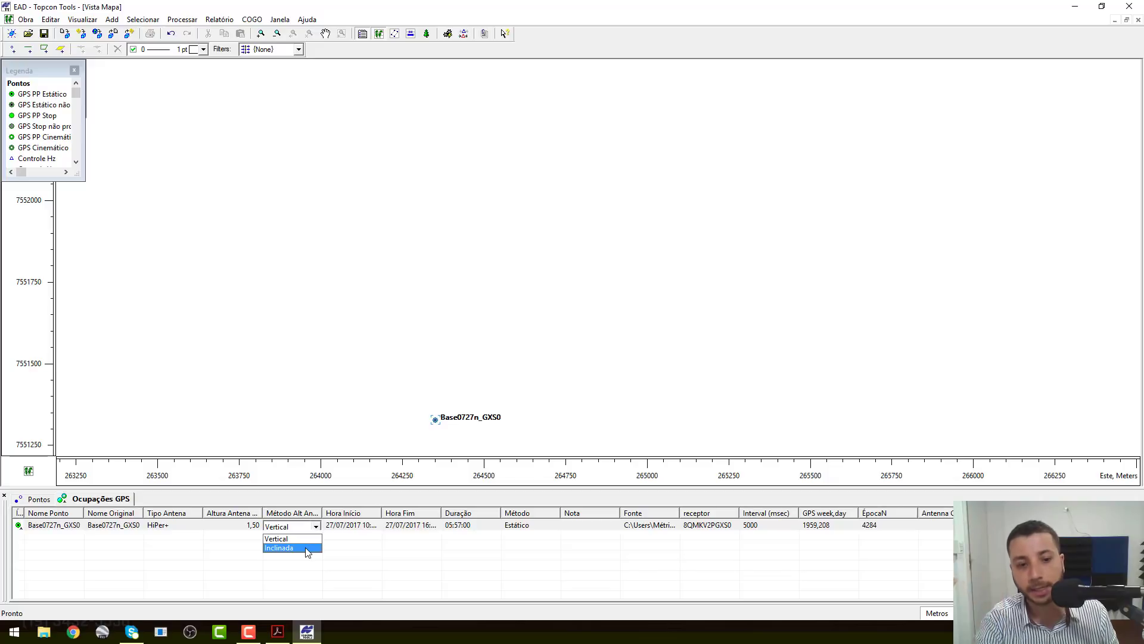
left_click(308, 548)
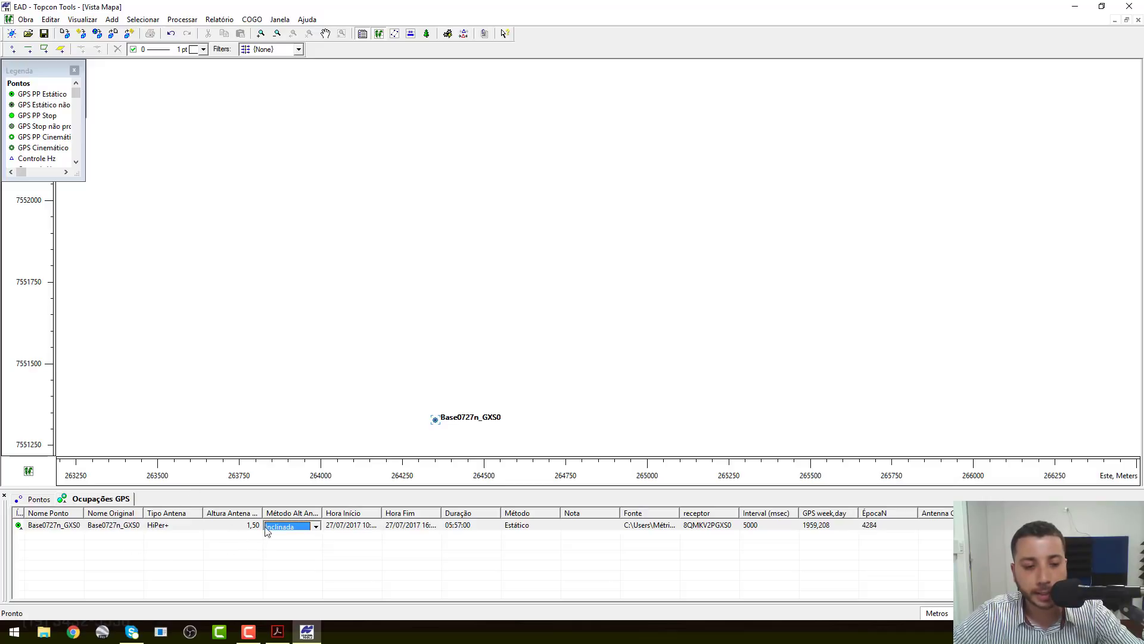
Step: Set the control type of point Base0727n_GXS0 to Ambos, fixing it both horizontally and vertically
left_click(38, 499)
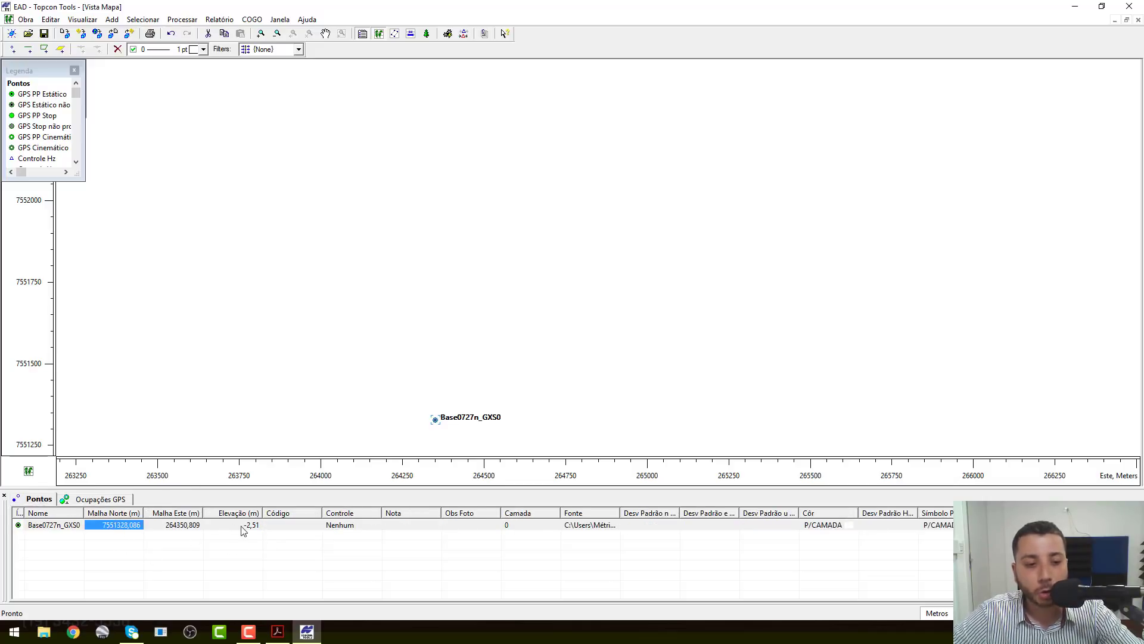
left_click(359, 527)
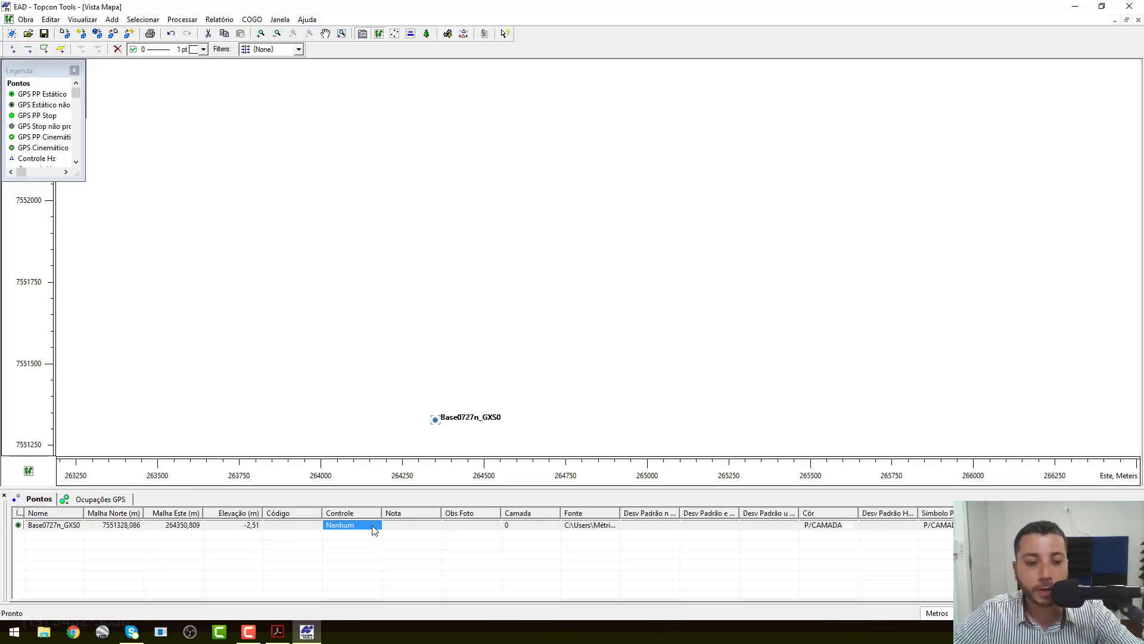
left_click(376, 527)
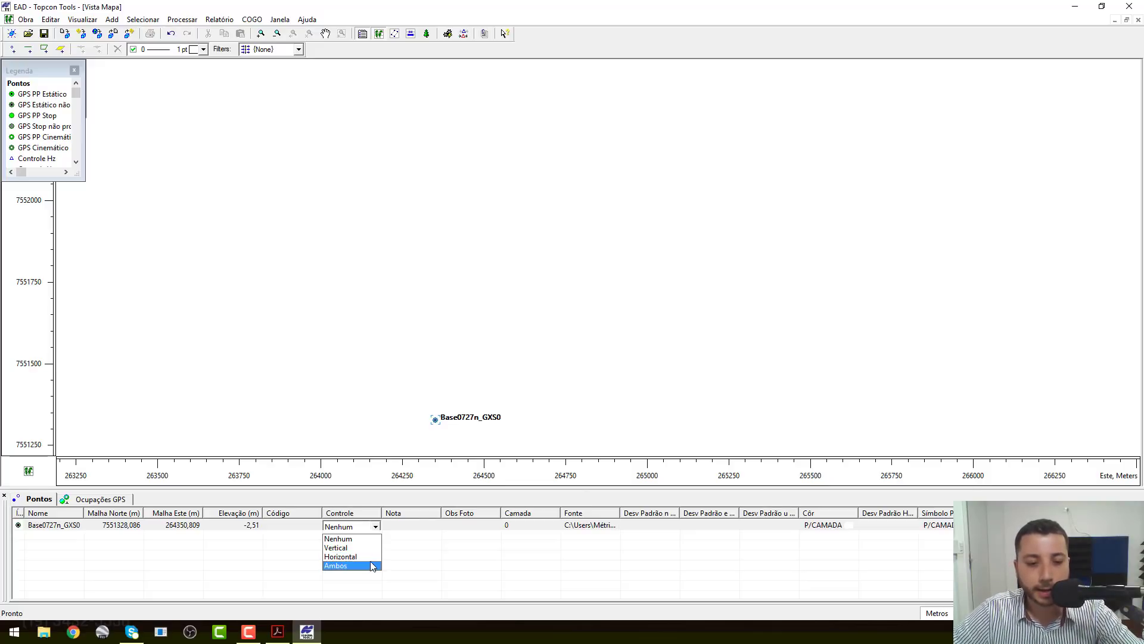
left_click(371, 564)
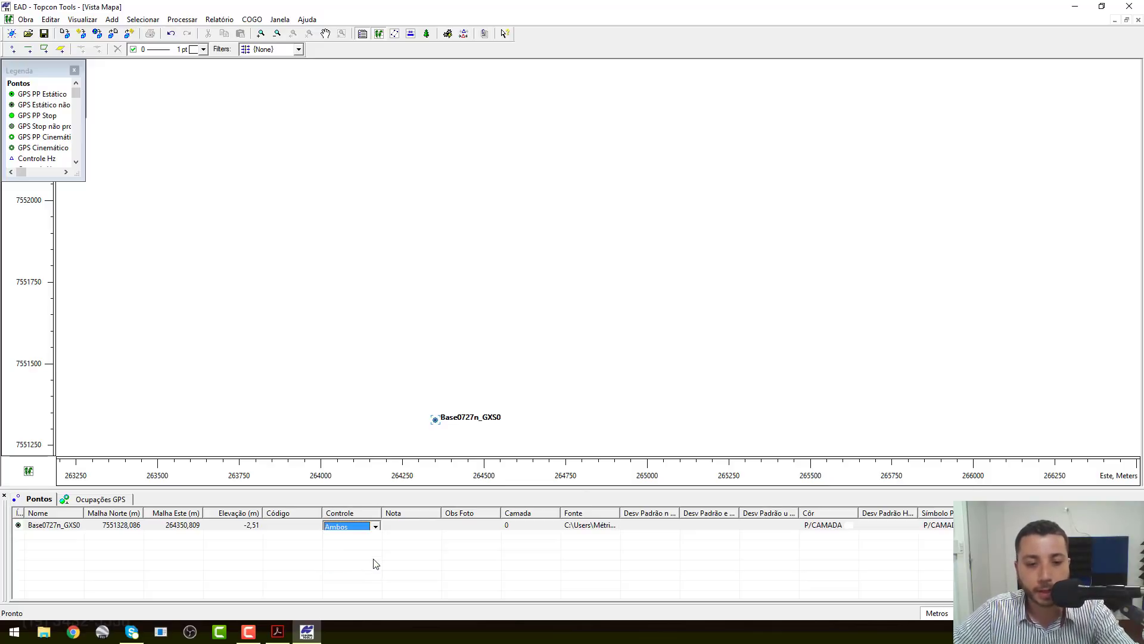
left_click(372, 566)
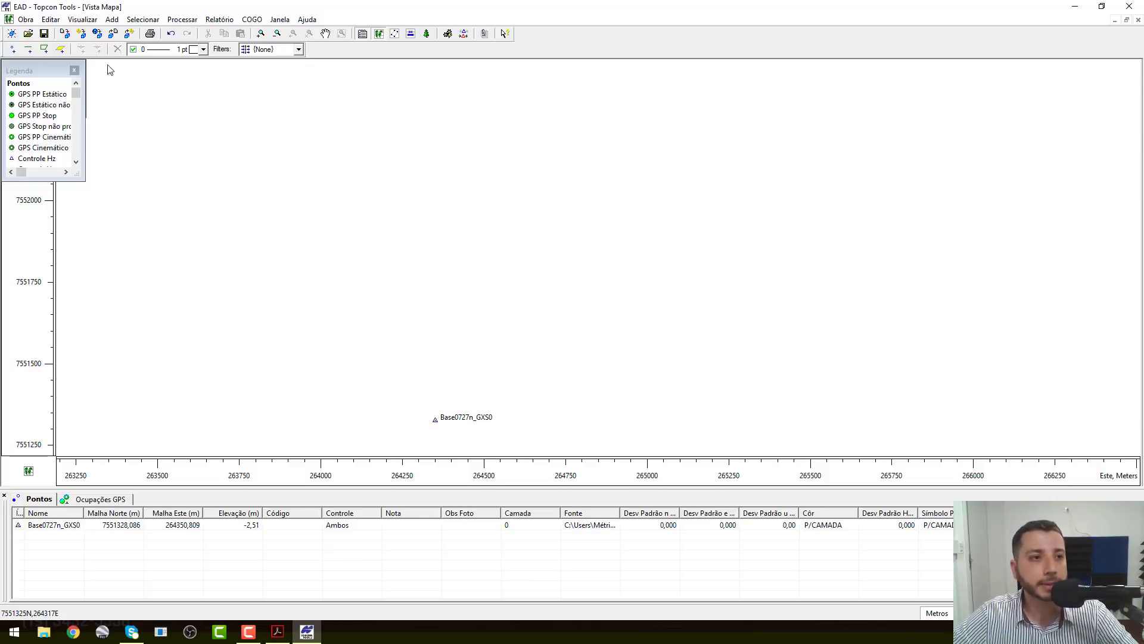
Step: Import the observation files log0208o.17G, log0208o.17N and log0208o.17O from the desktop's EAD folder into the job
left_click(25, 19)
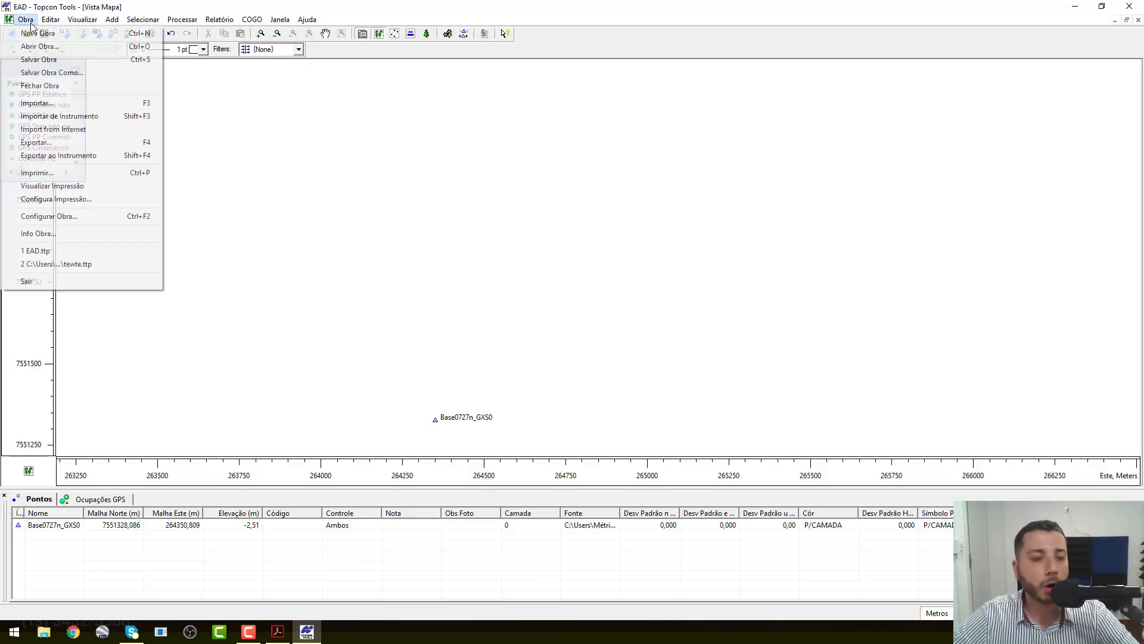
left_click(49, 105)
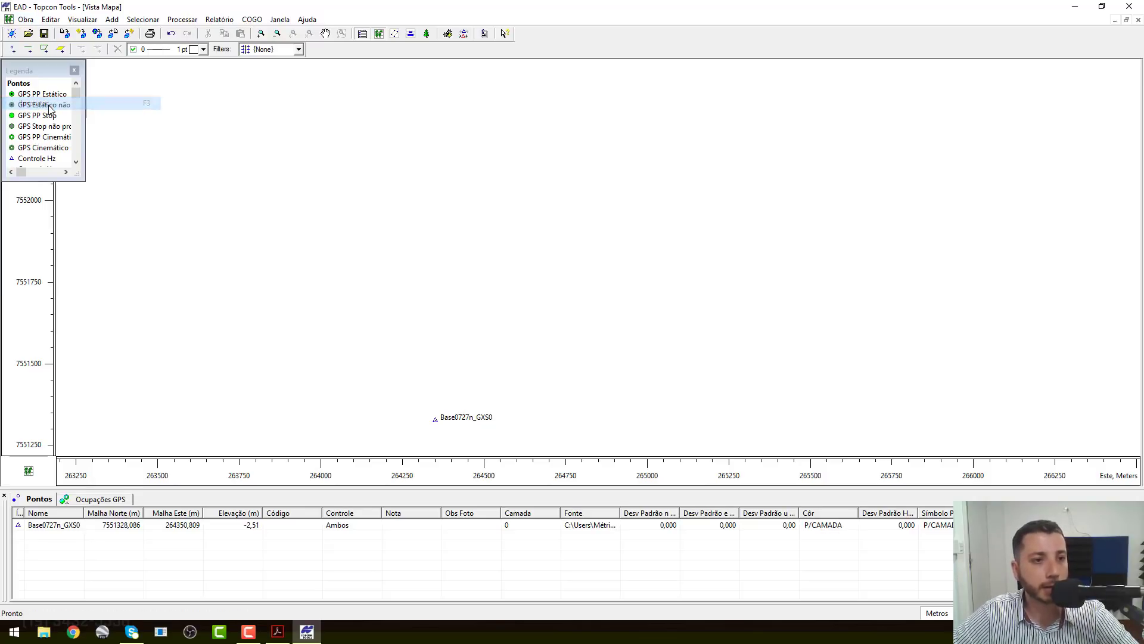
left_click(764, 209)
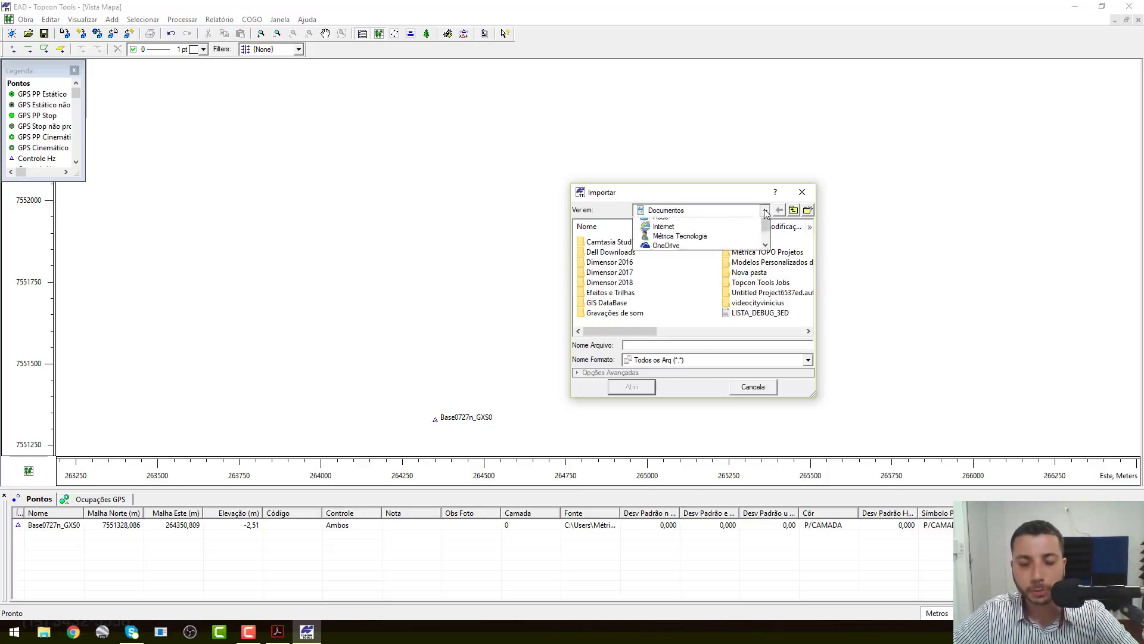
scroll(694, 238, "up", 3)
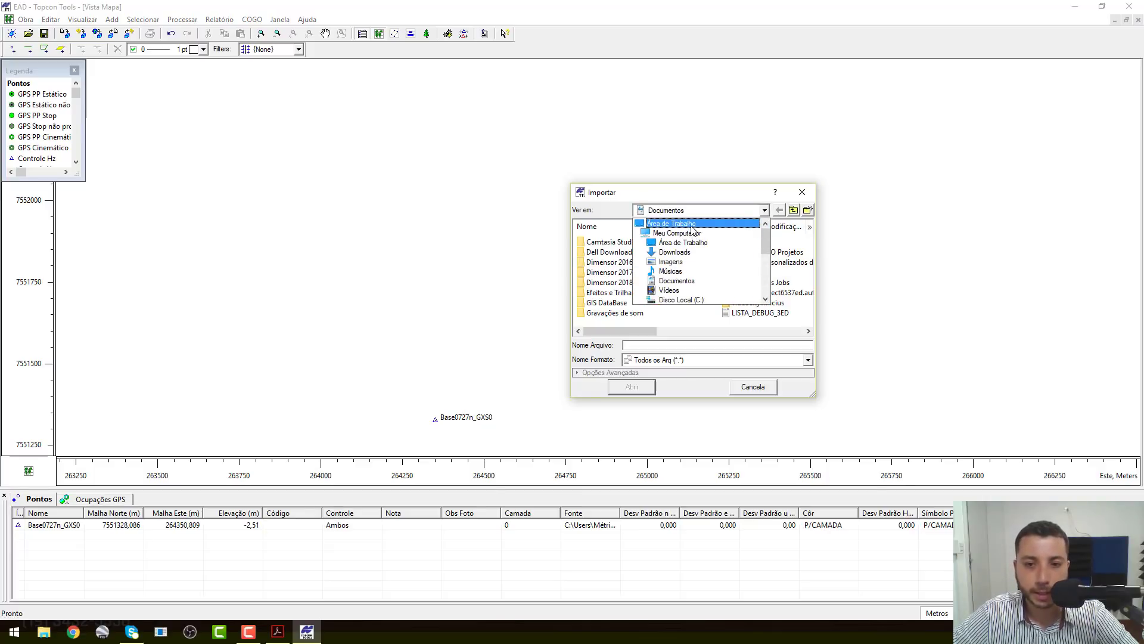
left_click(692, 224)
double_click(739, 272)
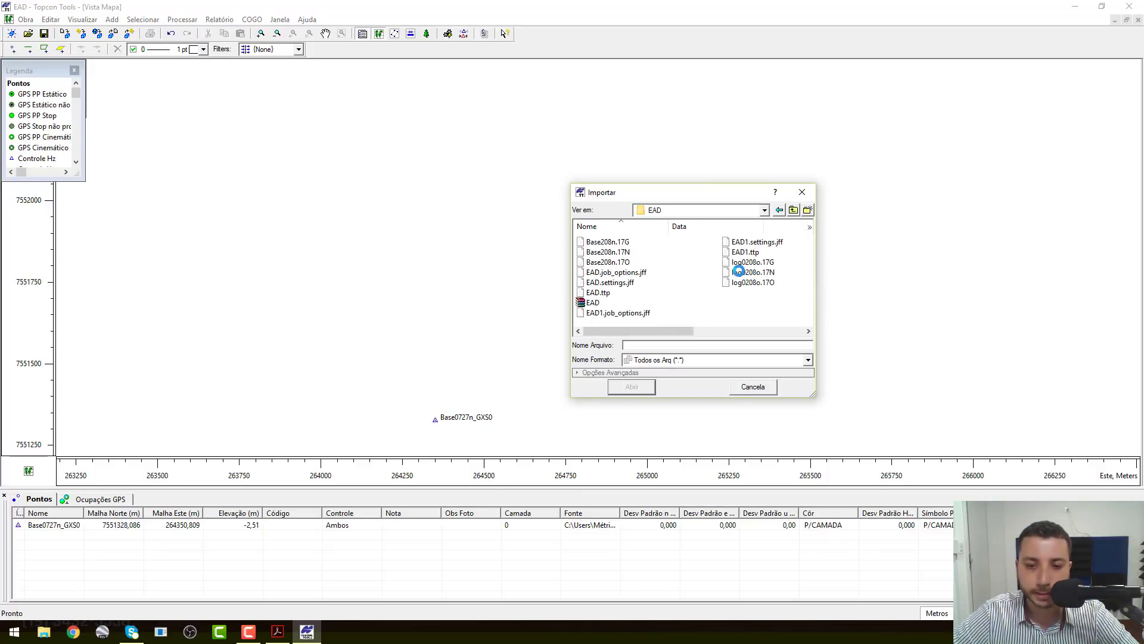
left_click(748, 262)
left_click(753, 282, "shift")
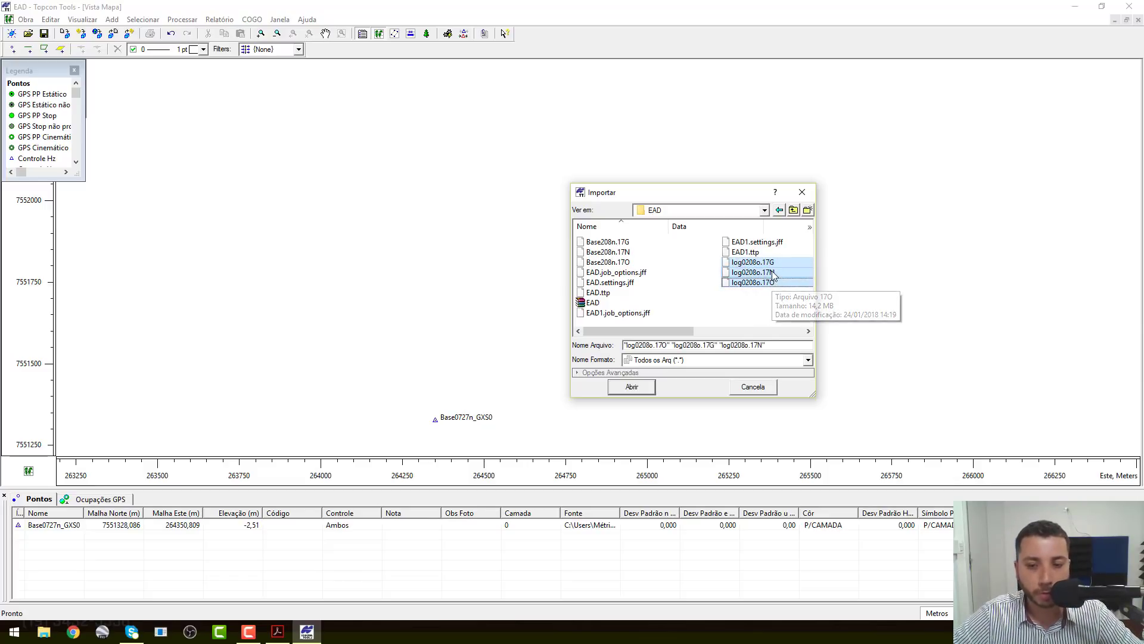
left_click_drag(765, 264, 851, 282)
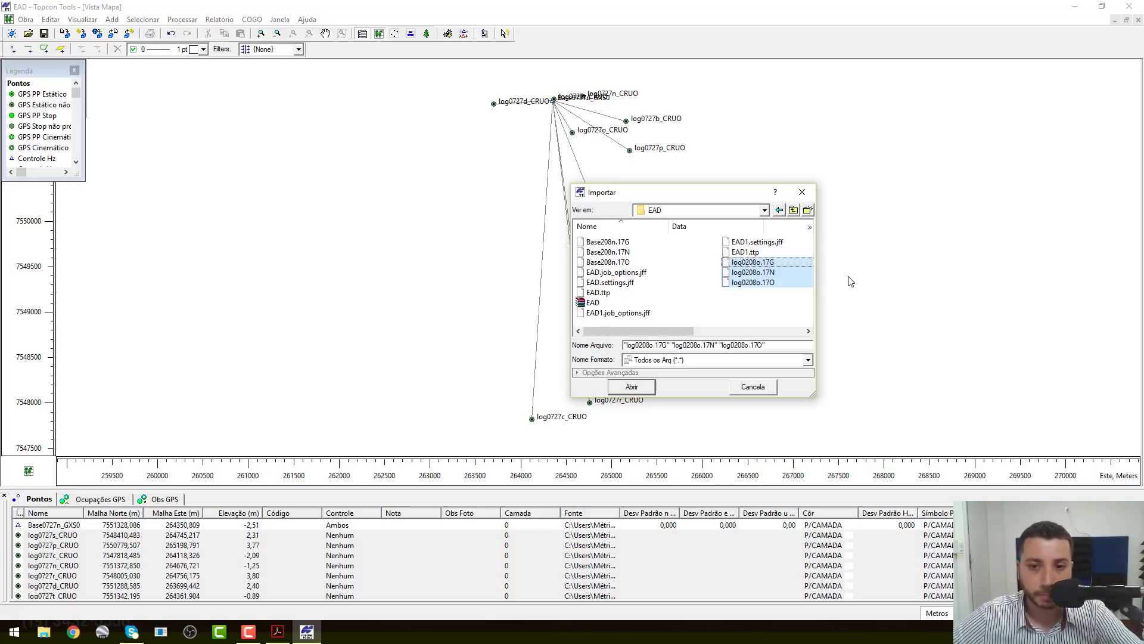
left_click(802, 192)
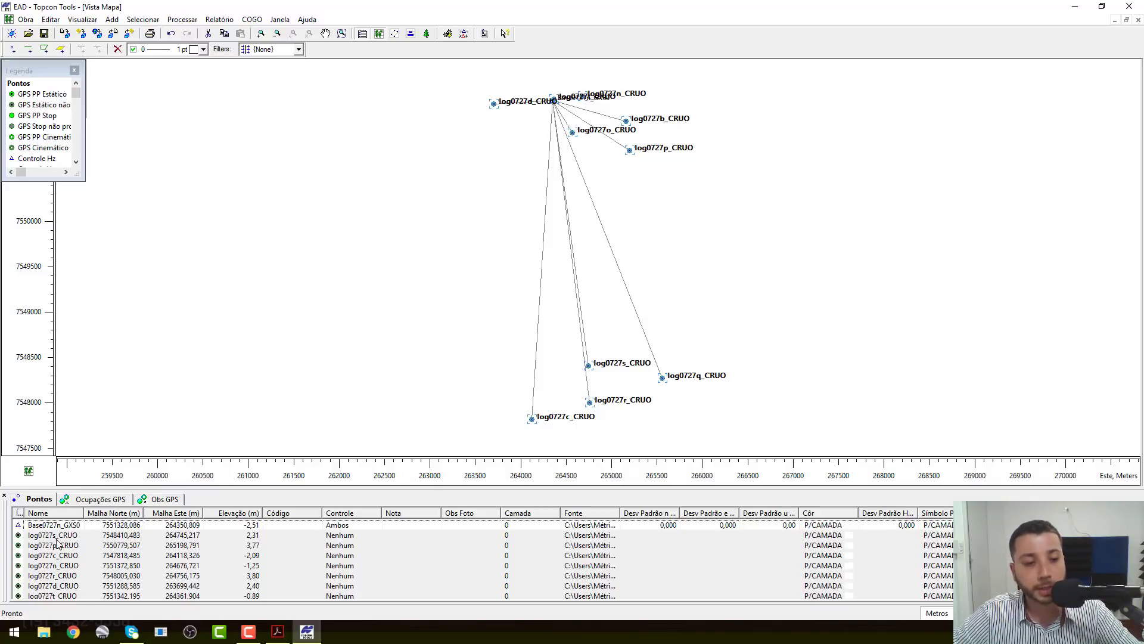
Step: Set the antenna type of the log0727o_CRUO GPS occupation to Topcon HiPer+
left_click(102, 501)
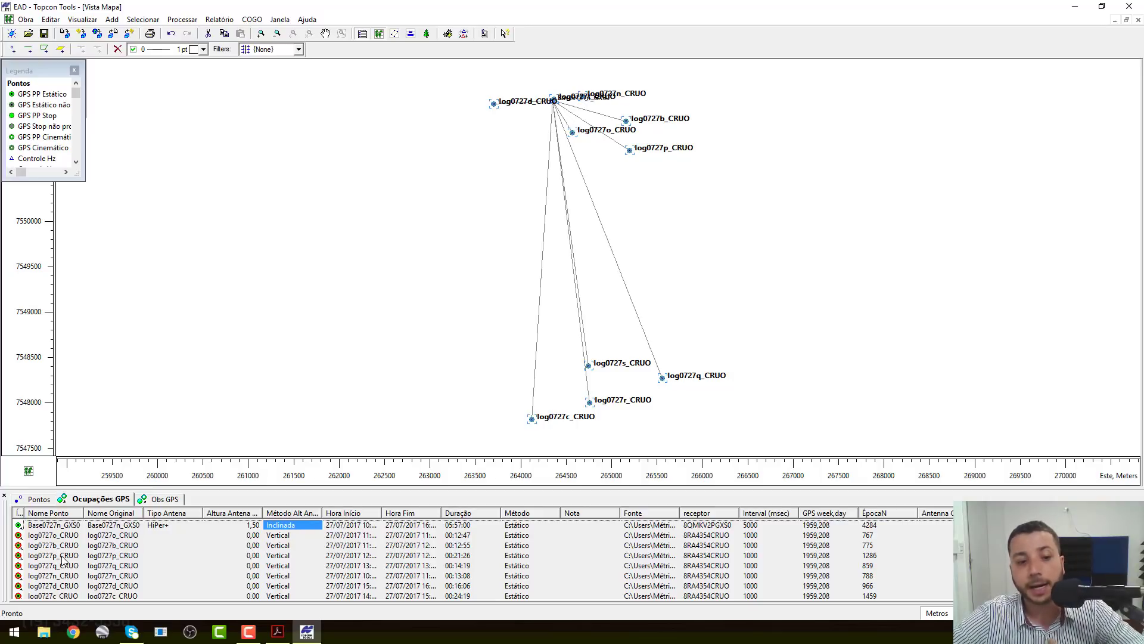
left_click(166, 535)
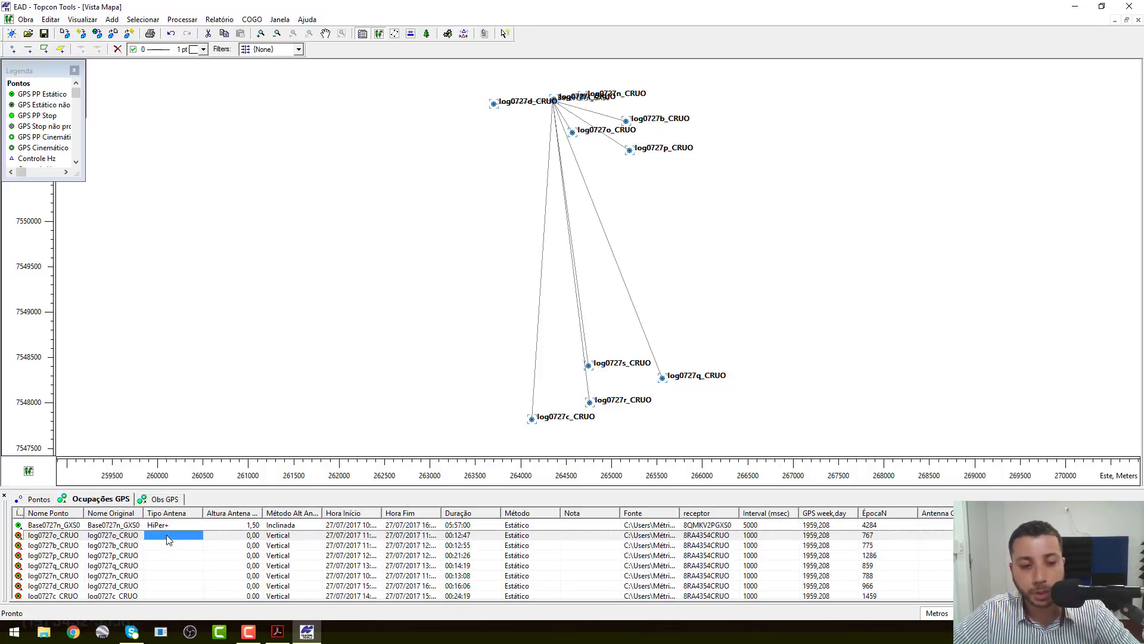
left_click(197, 538)
left_click(197, 536)
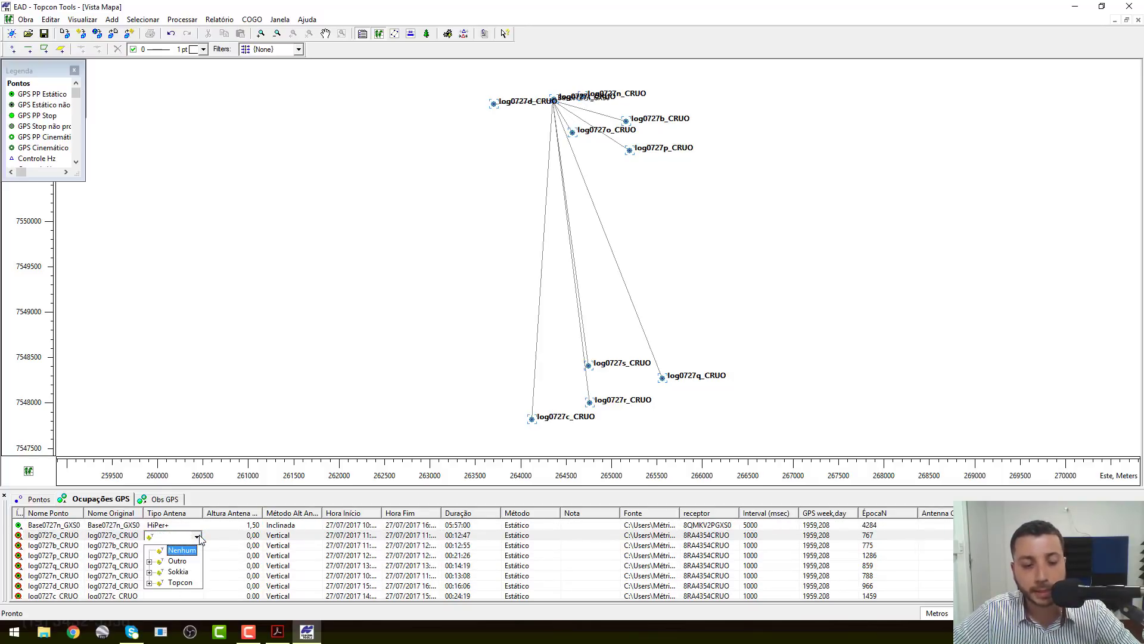
left_click(149, 583)
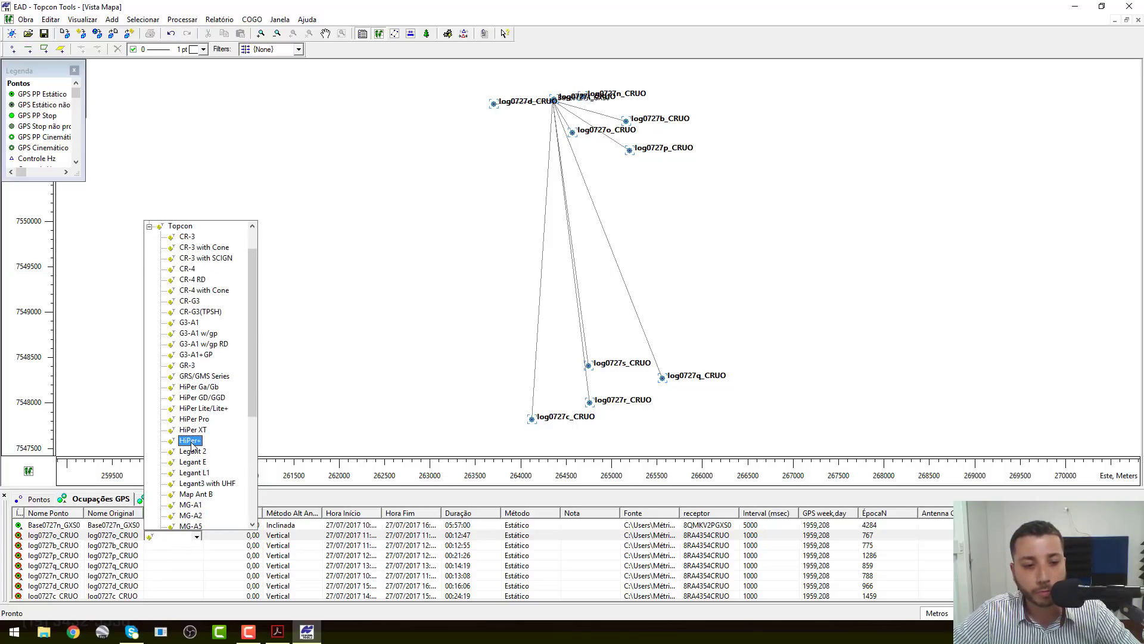
left_click(191, 441)
Step: Set the antenna type of the log0727b_CRUO GPS occupation to Topcon HiPer Pro
left_click(195, 547)
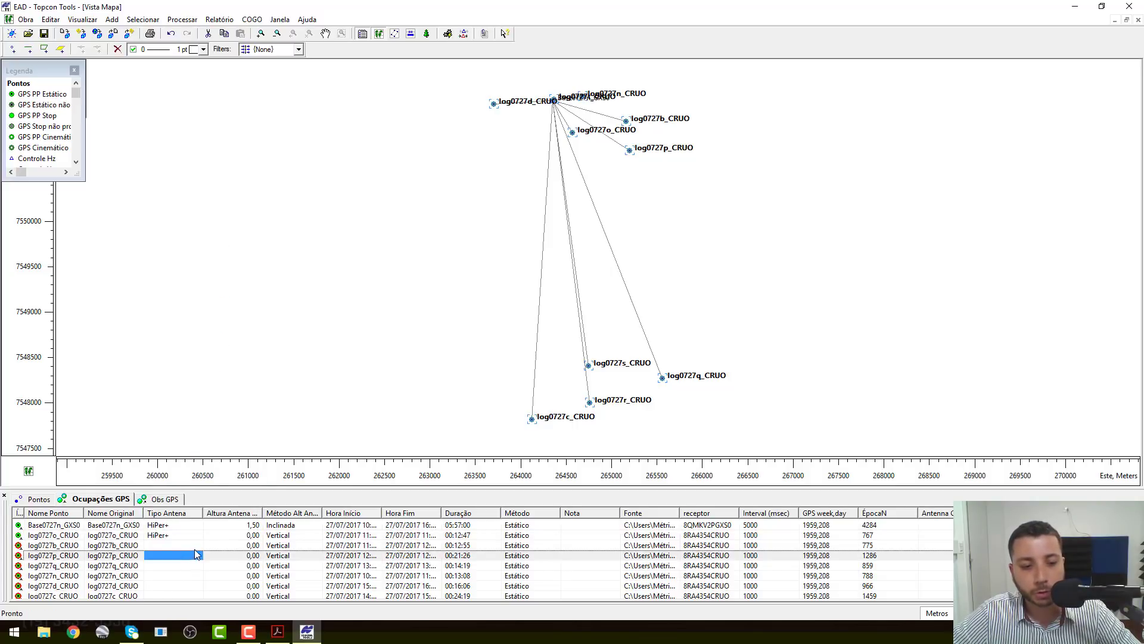
double_click(199, 547)
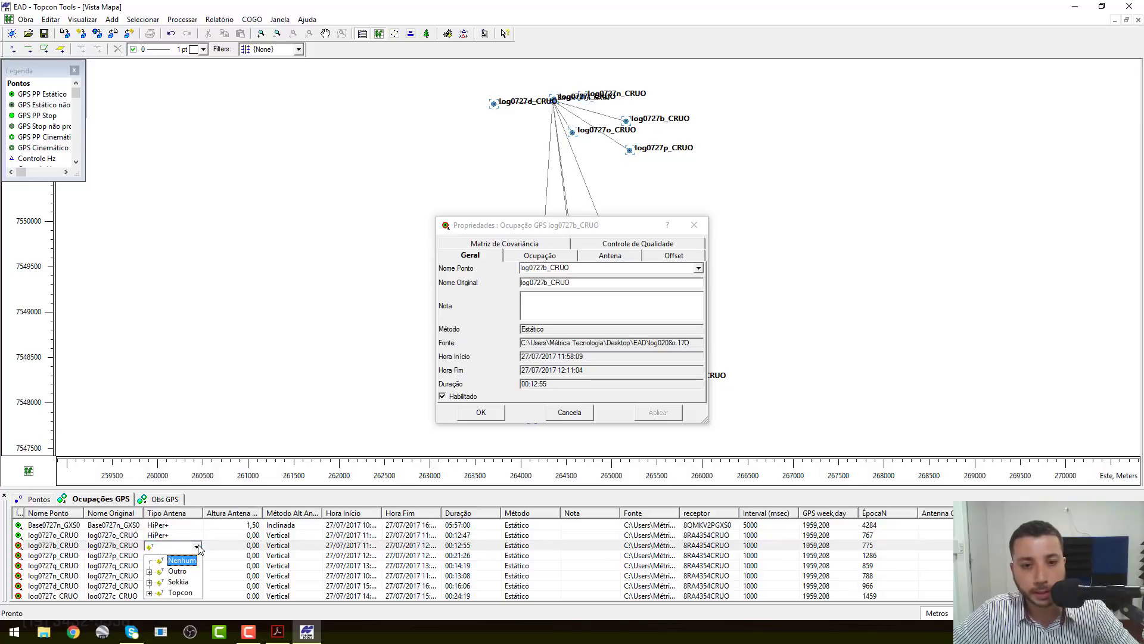
left_click(198, 547)
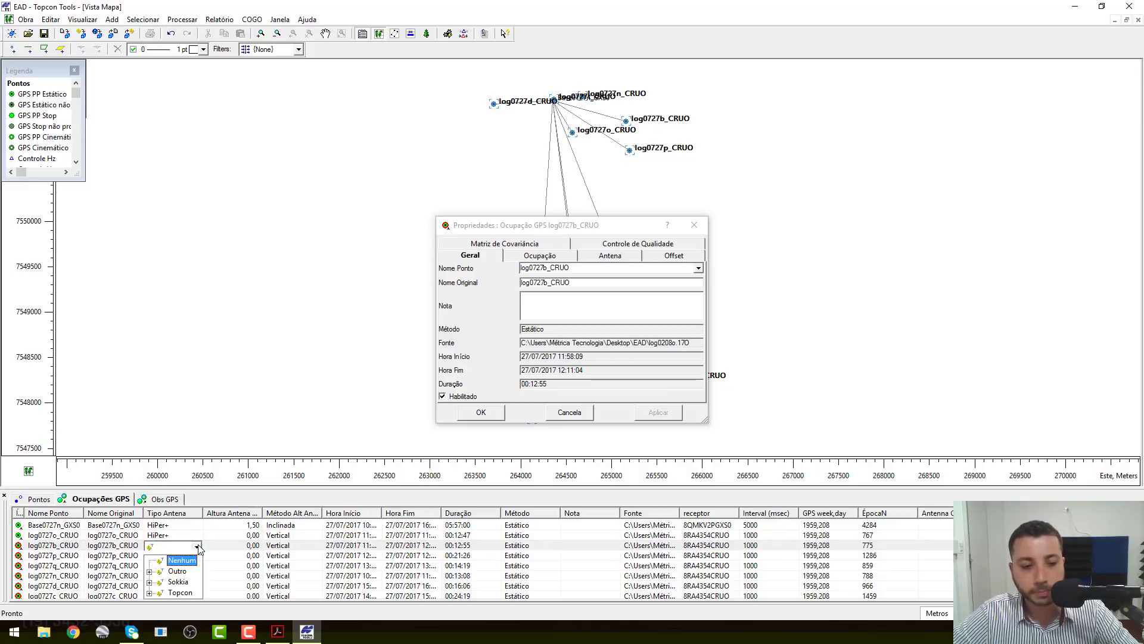
left_click(150, 594)
scroll(197, 411, "down", 1)
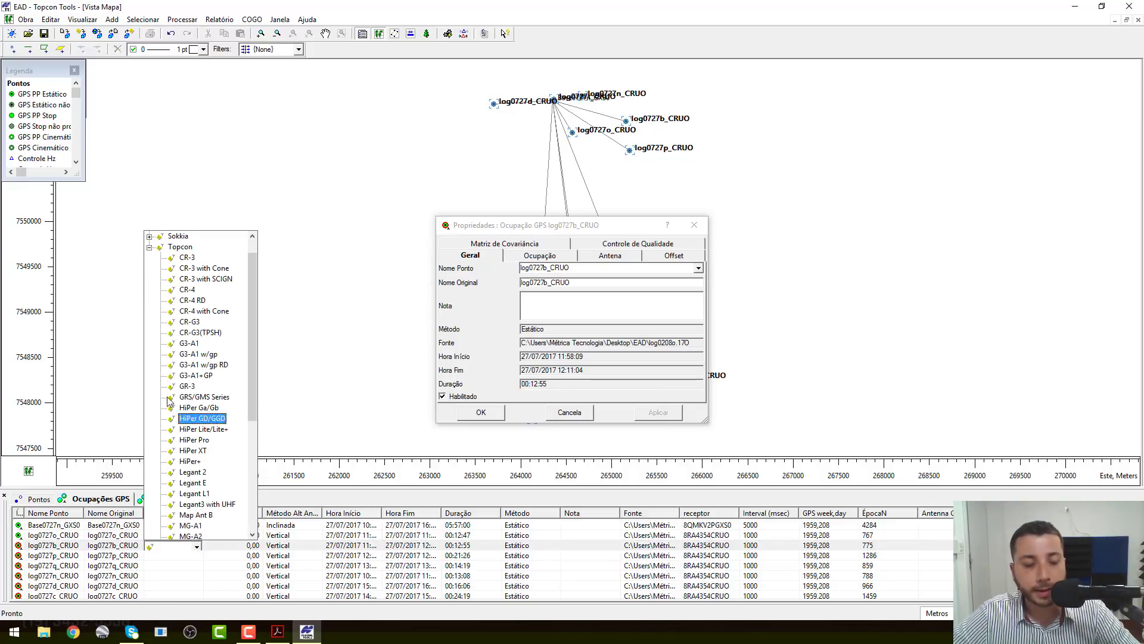
left_click(195, 440)
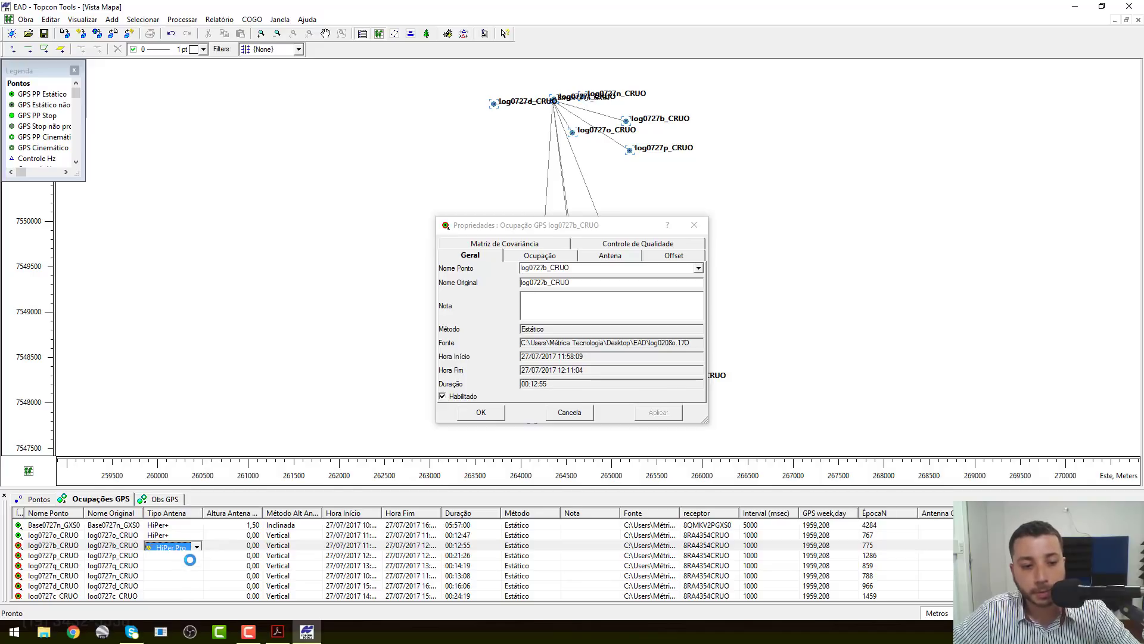
Step: Close the occupation properties and change the antenna type of the log0727b_CRUO GPS occupation to Topcon HiPer+
left_click(190, 561)
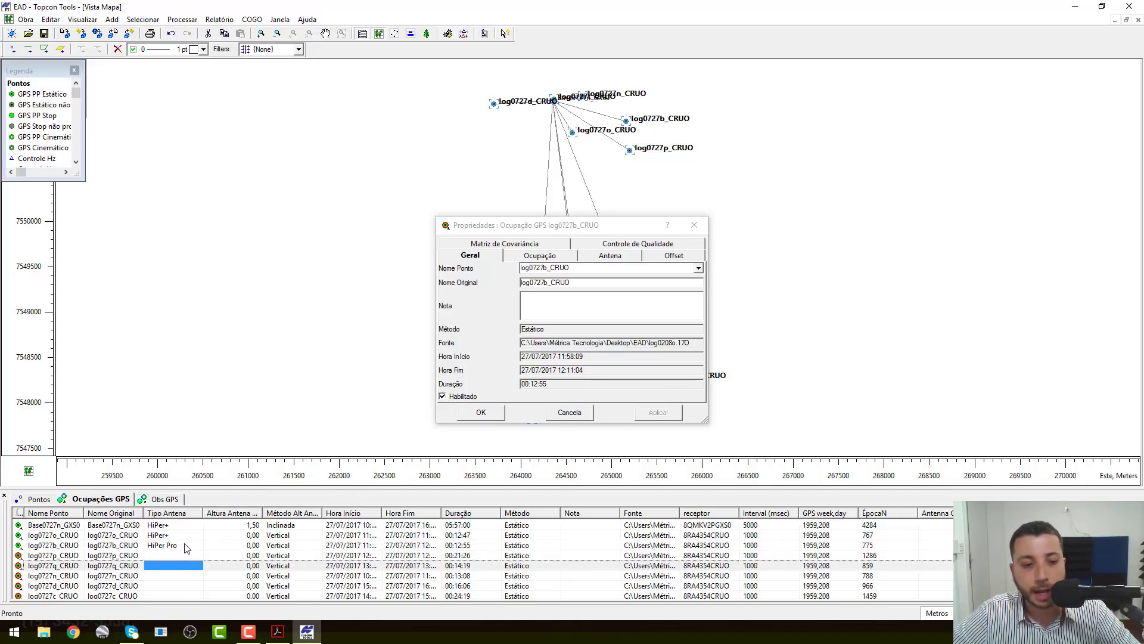
left_click(693, 224)
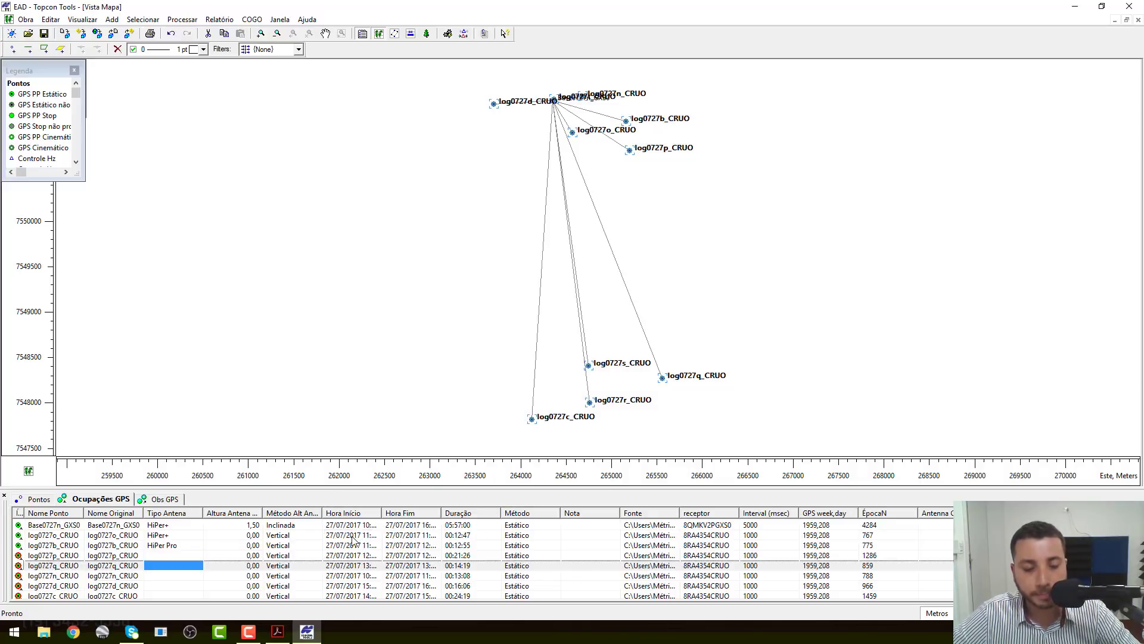
left_click(169, 546)
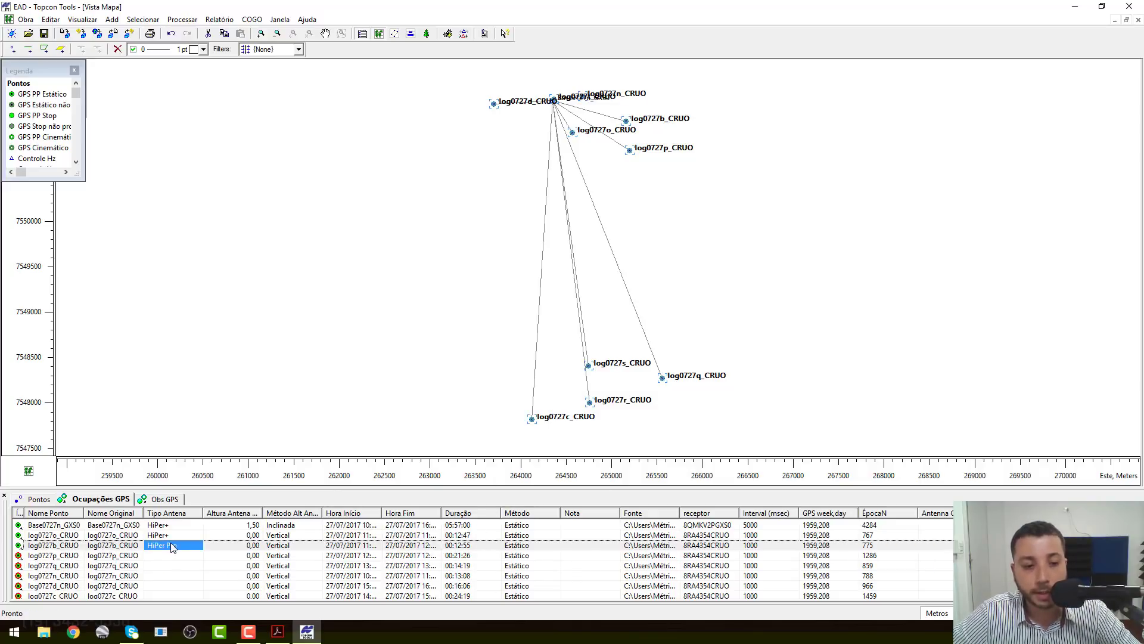
left_click(197, 547)
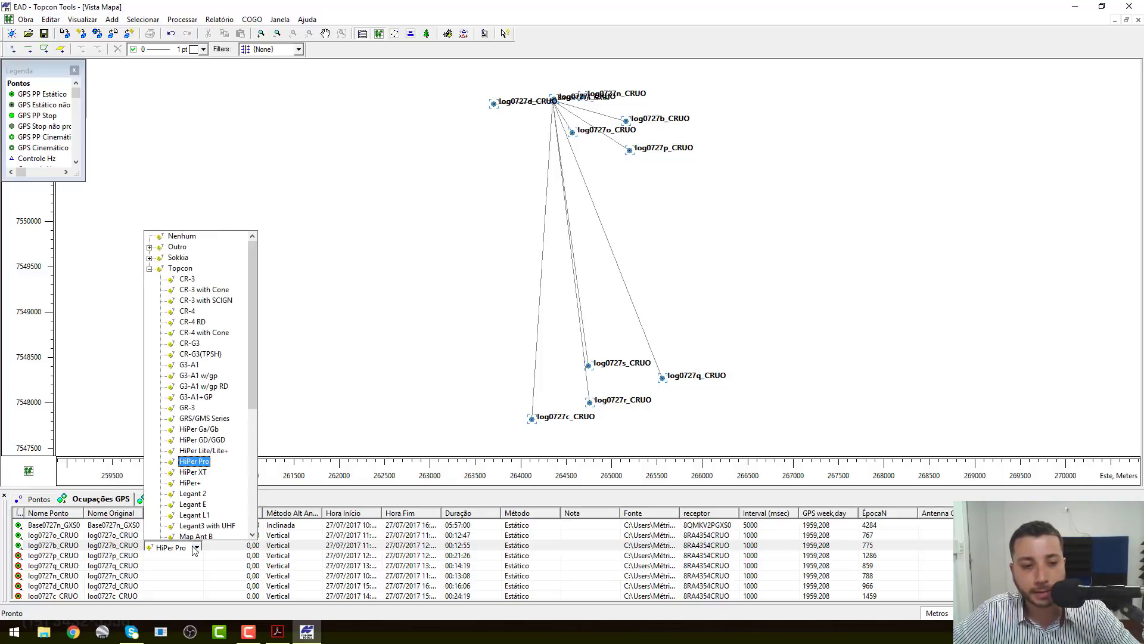
scroll(191, 471, "down", 2)
left_click(190, 430)
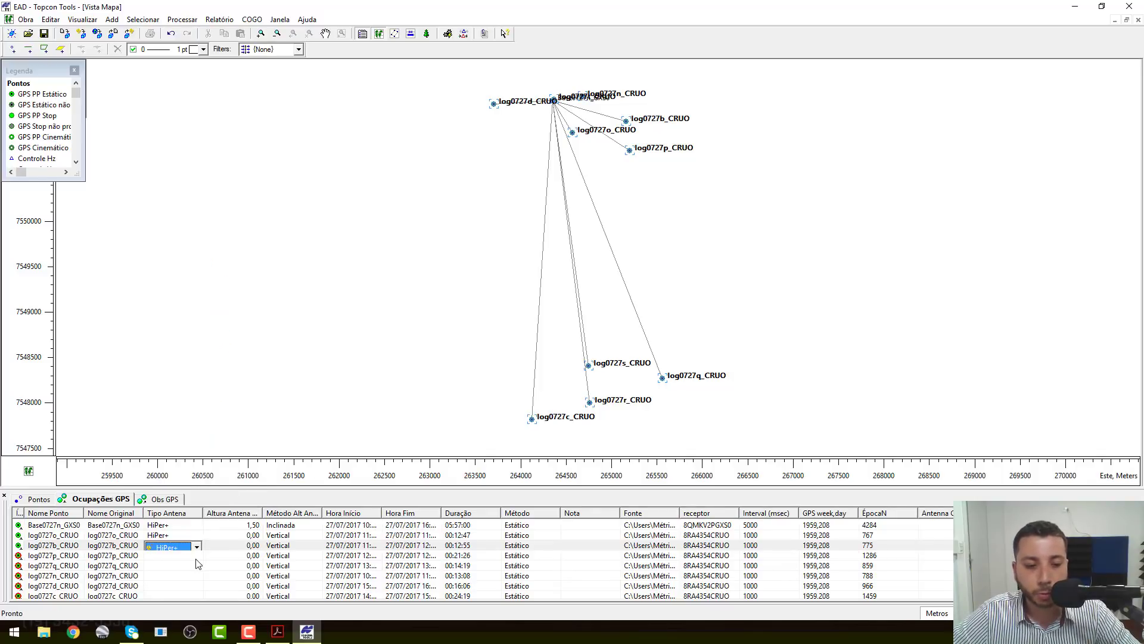
Step: Set the antenna type of the log0727p_CRUO GPS occupation to Topcon HiPer+
left_click(199, 558)
left_click(200, 559)
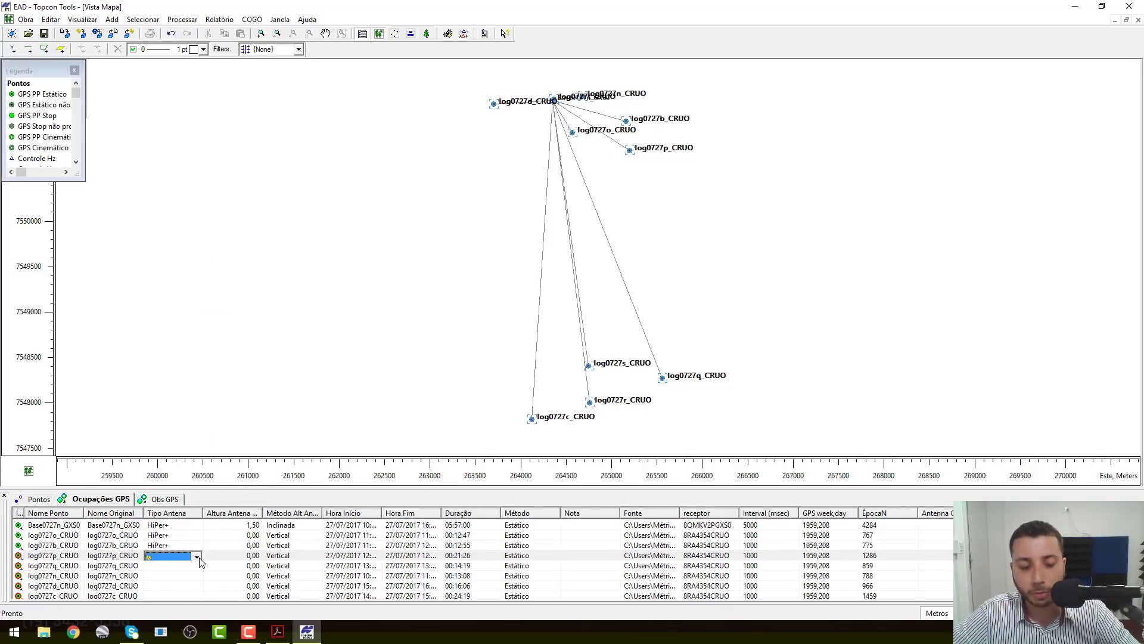
scroll(191, 524, "down", 2)
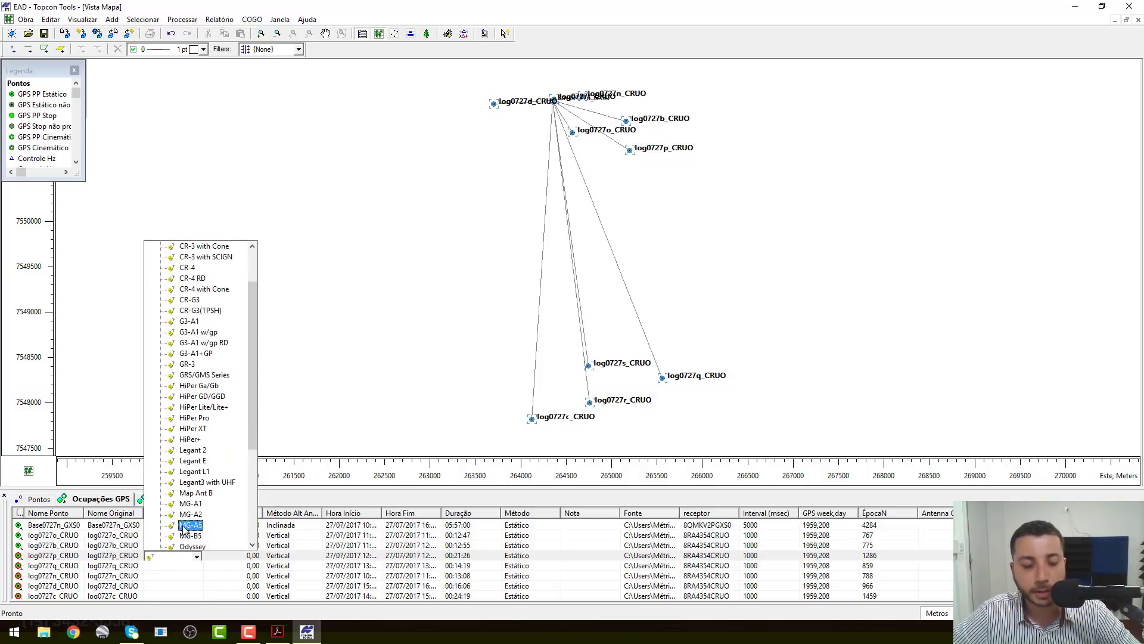
left_click(190, 439)
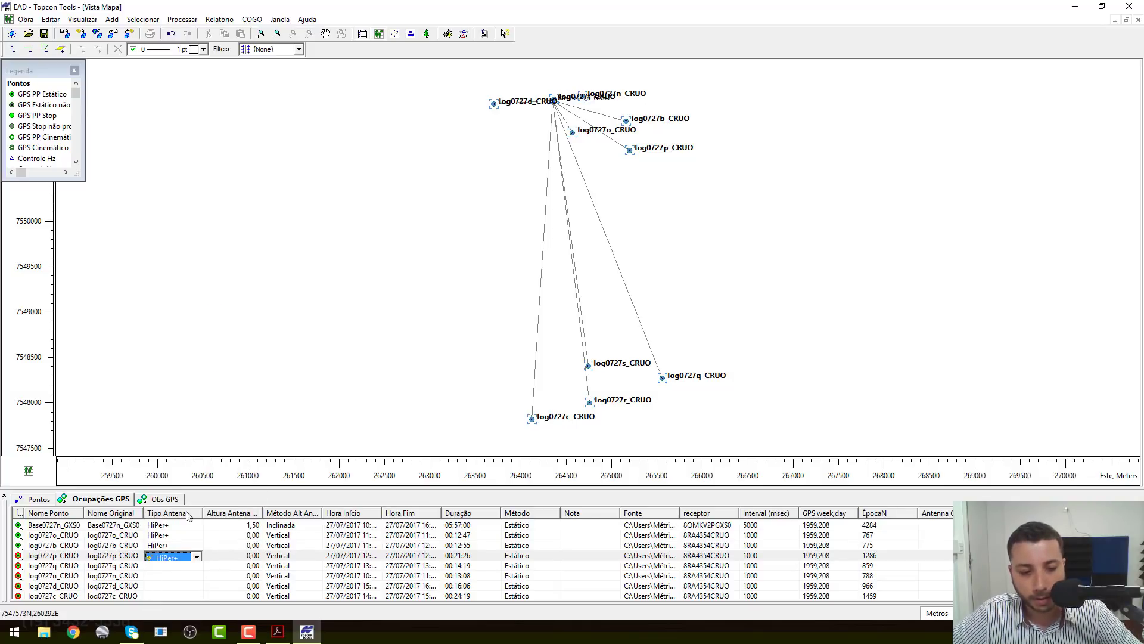
Step: Set the antenna type of the log0727q_CRUO GPS occupation to Topcon HiPer+
left_click(190, 566)
left_click(199, 567)
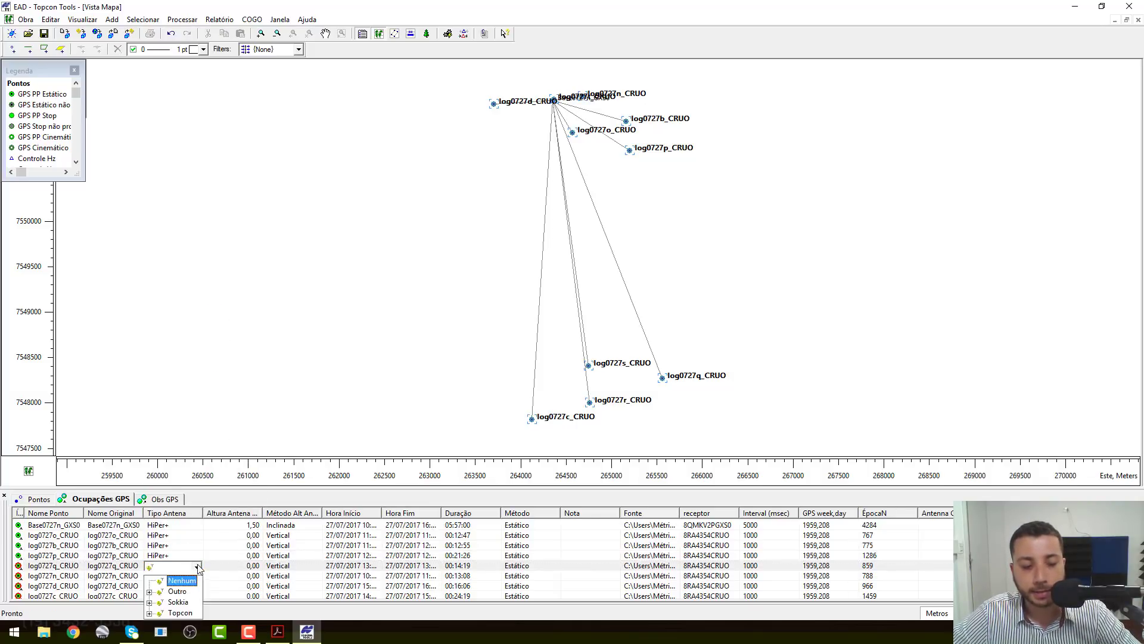
left_click(197, 566)
left_click(196, 566)
left_click(150, 613)
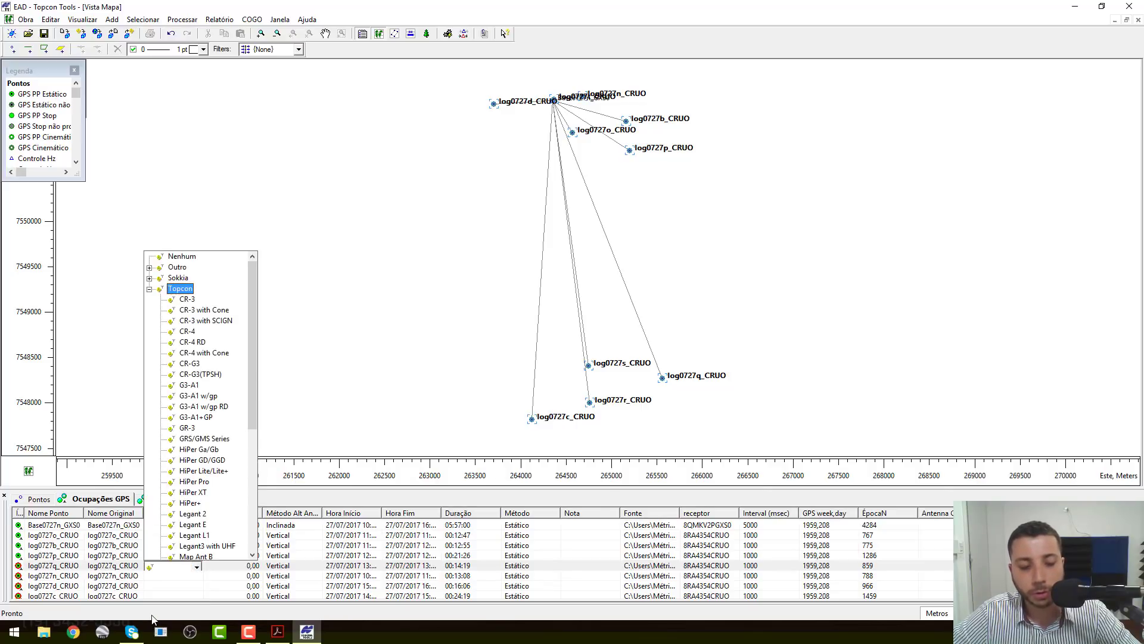
scroll(197, 537, "down", 1)
left_click(191, 470)
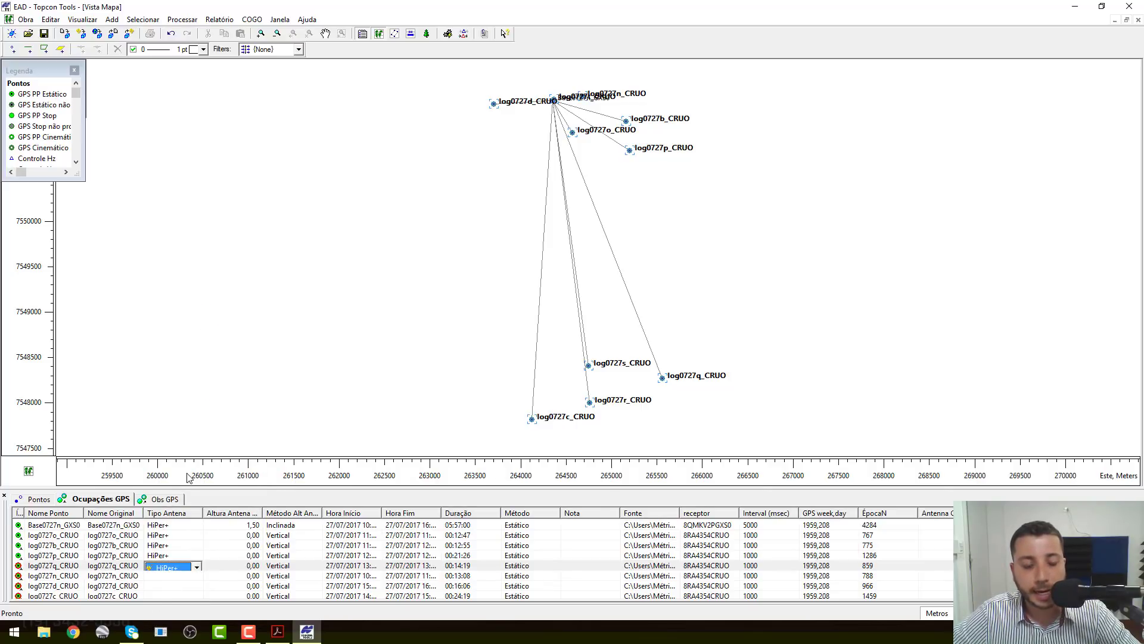
Step: Set the antenna type of the log0727n_CRUO GPS occupation to Topcon HiPer+
left_click(189, 574)
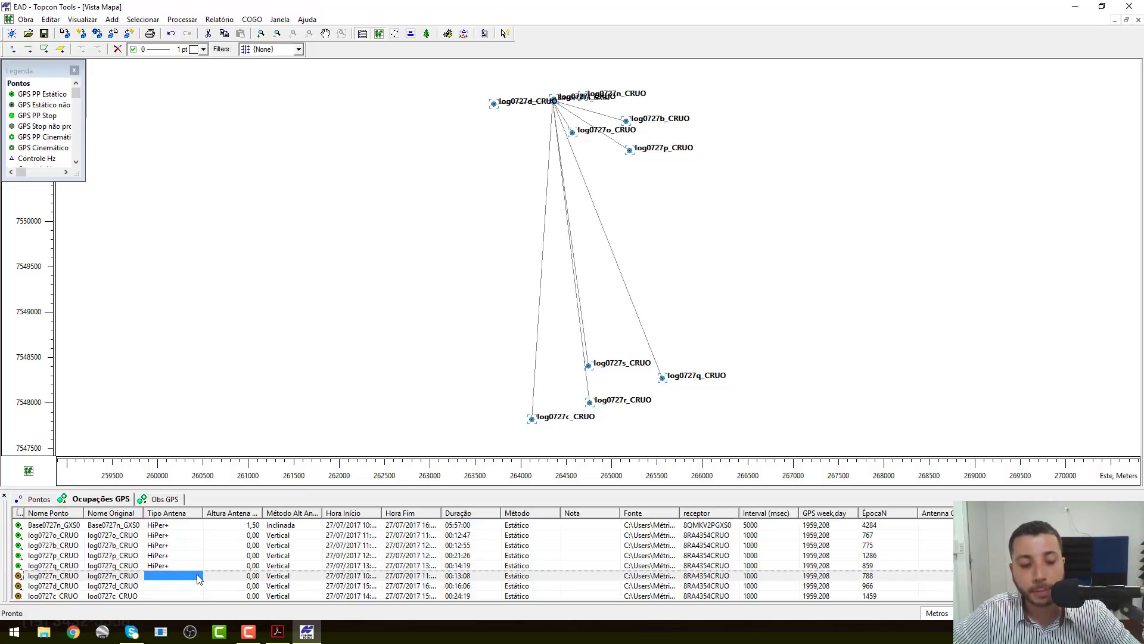
left_click(198, 577)
left_click(196, 577)
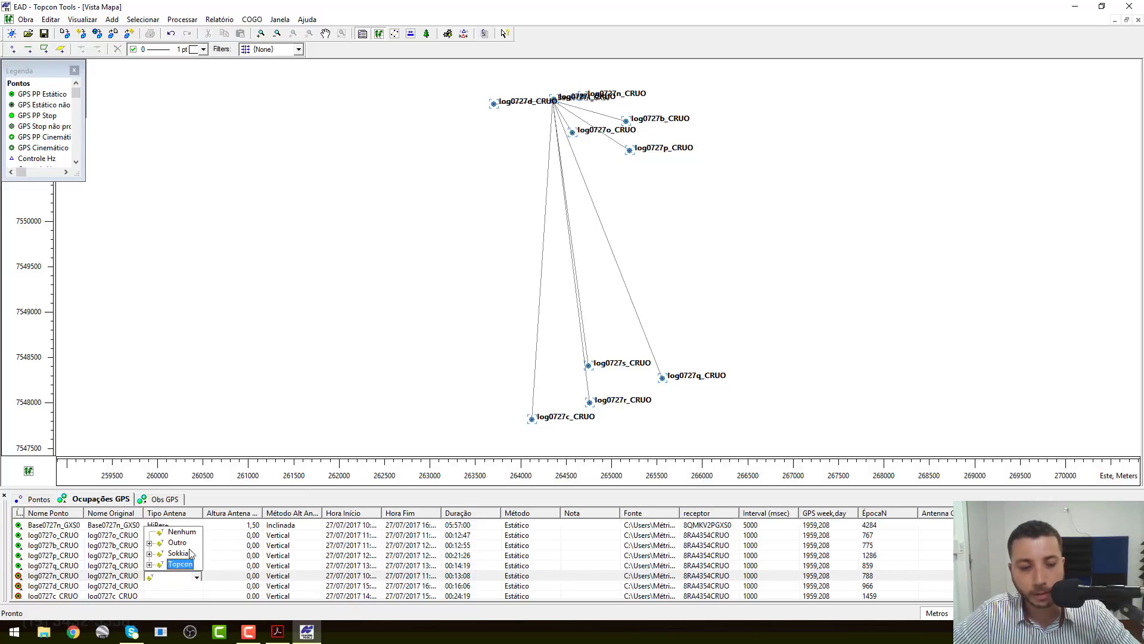
left_click(149, 565)
scroll(206, 557, "down", 5)
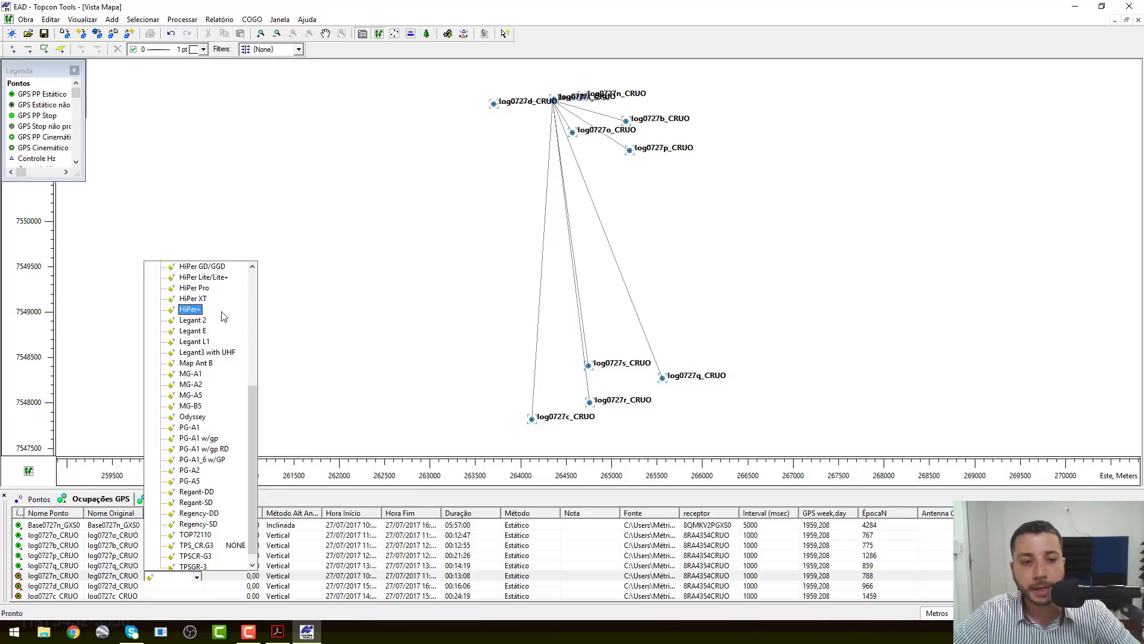
scroll(241, 477, "up", 6)
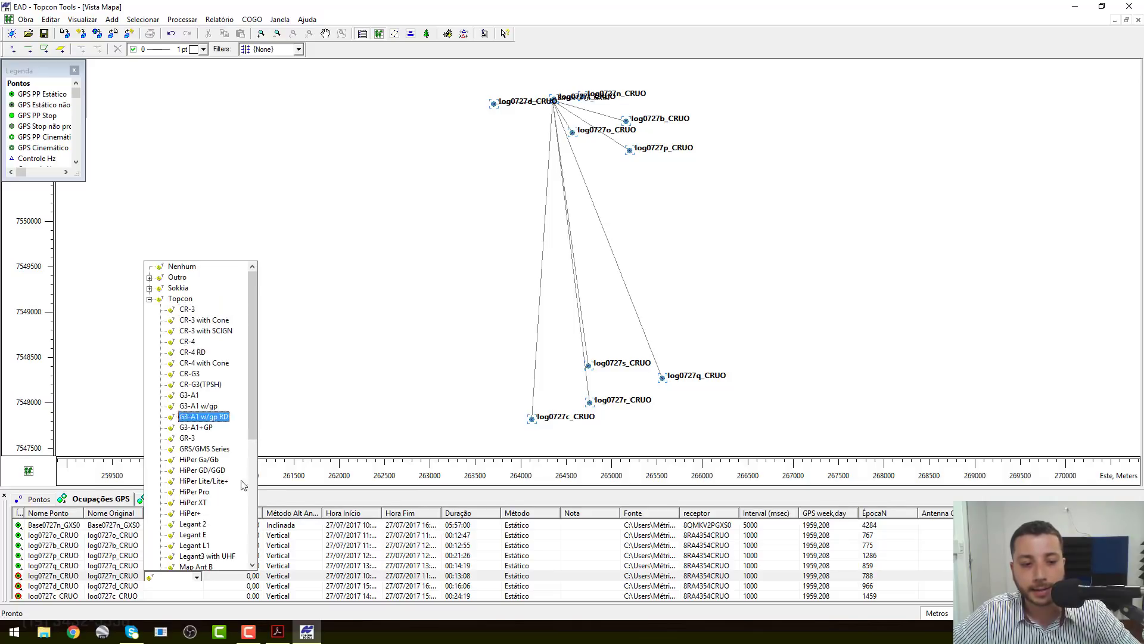
left_click(191, 513)
Step: Set the antenna type of the log0727d_CRUO GPS occupation to Topcon HiPer+
left_click(184, 587)
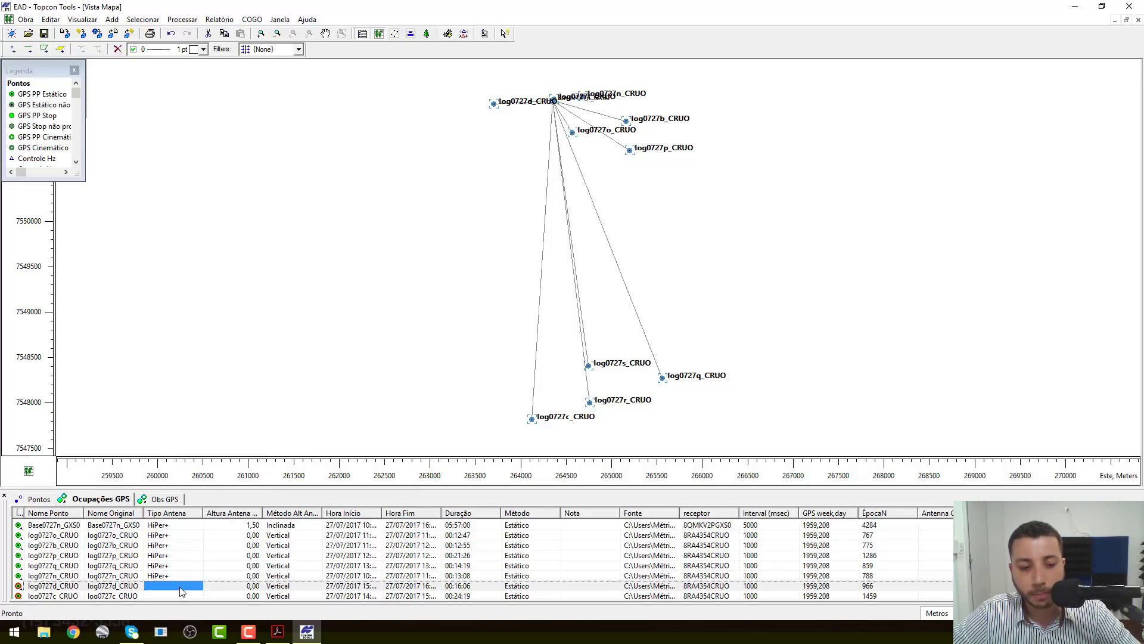
scroll(423, 533, "down", 2)
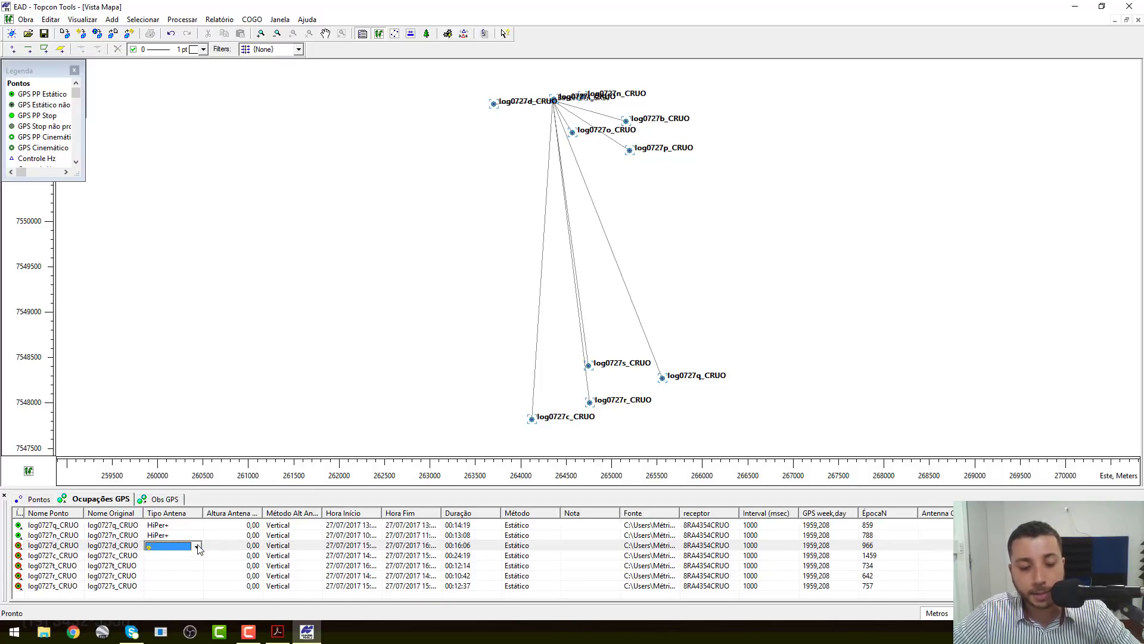
left_click(198, 547)
left_click(150, 593)
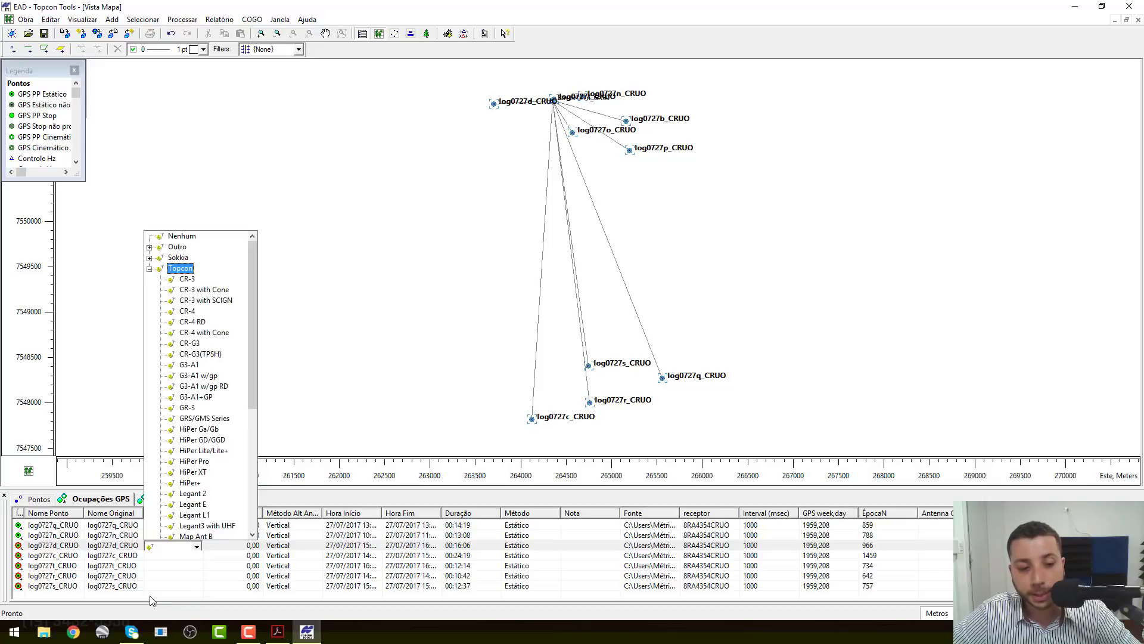
scroll(179, 524, "down", 2)
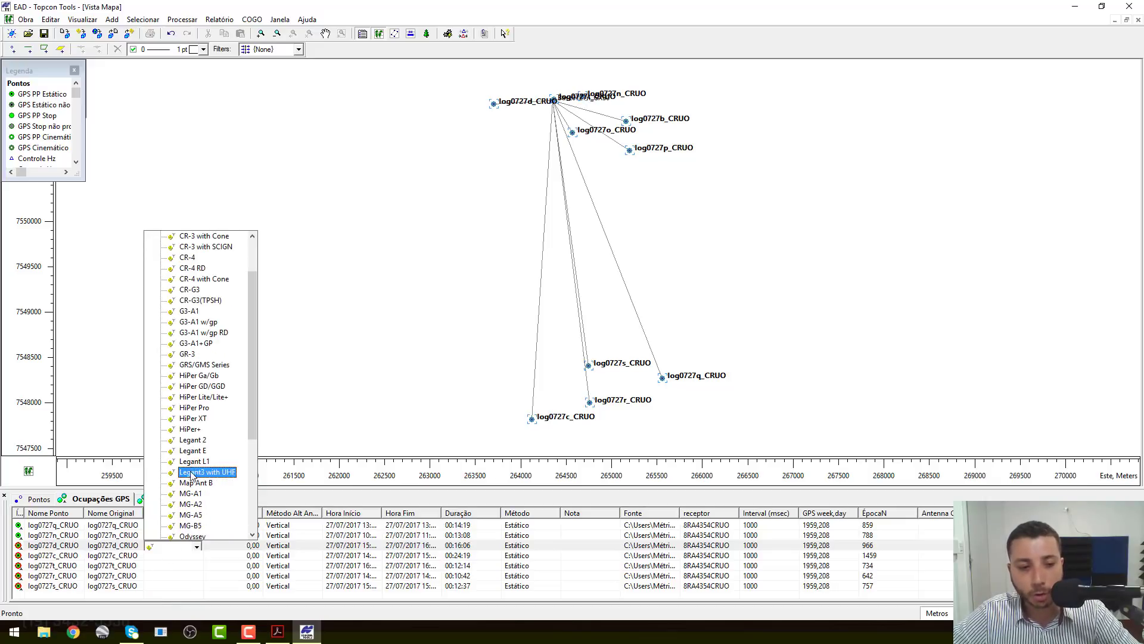
left_click(192, 430)
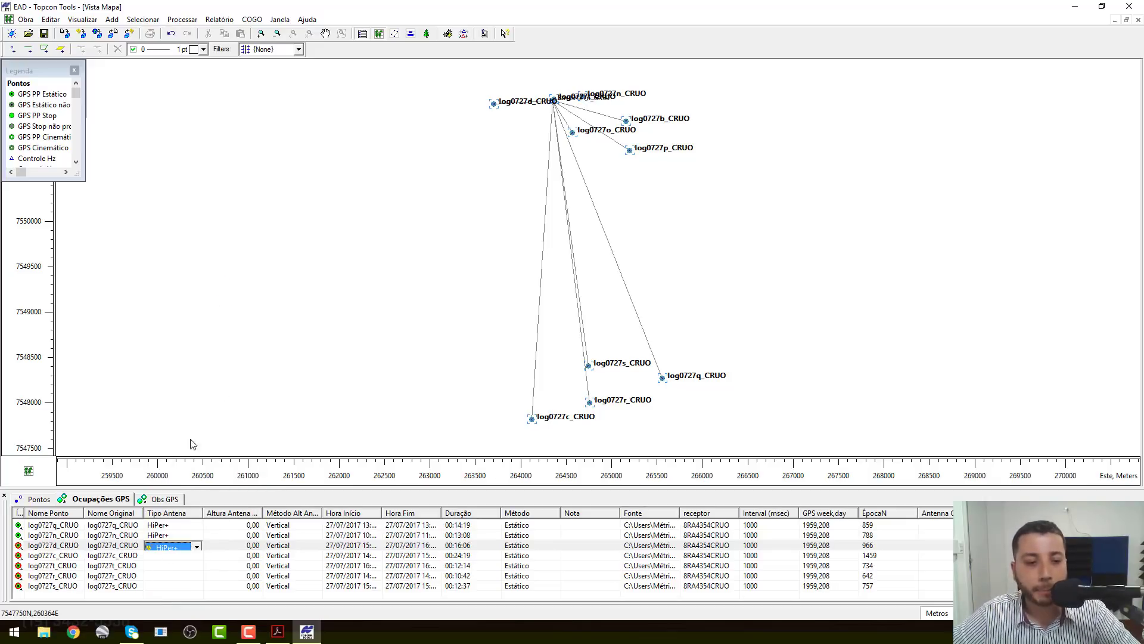
Step: Set the antenna type of the log0727c_CRUO GPS occupation to Topcon HiPer+
left_click(182, 558)
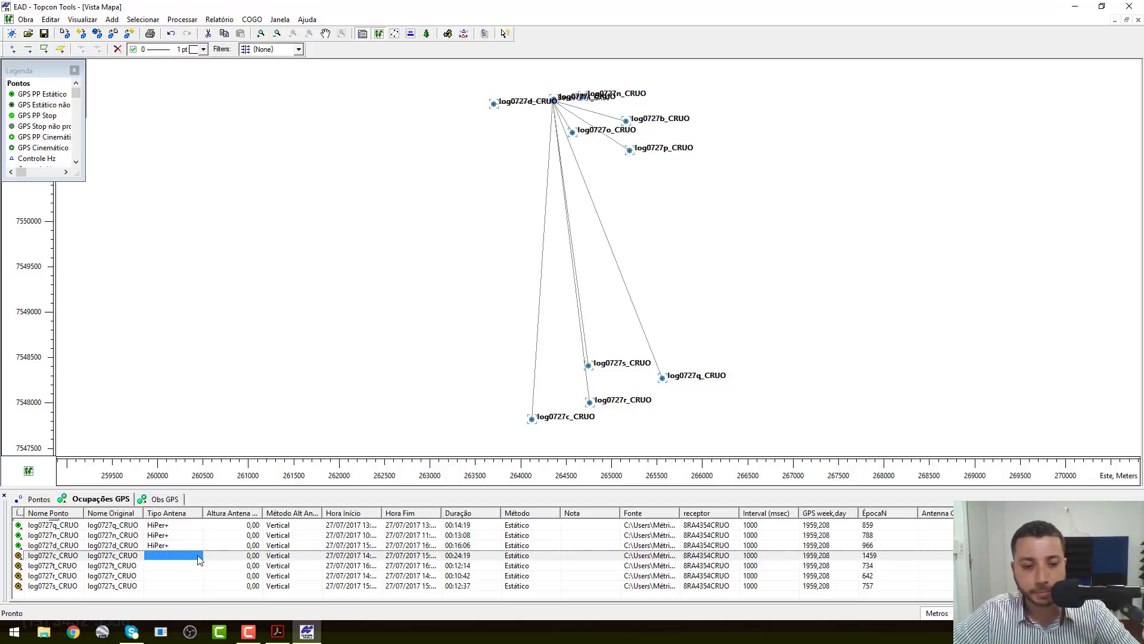
left_click(197, 560)
left_click(196, 557)
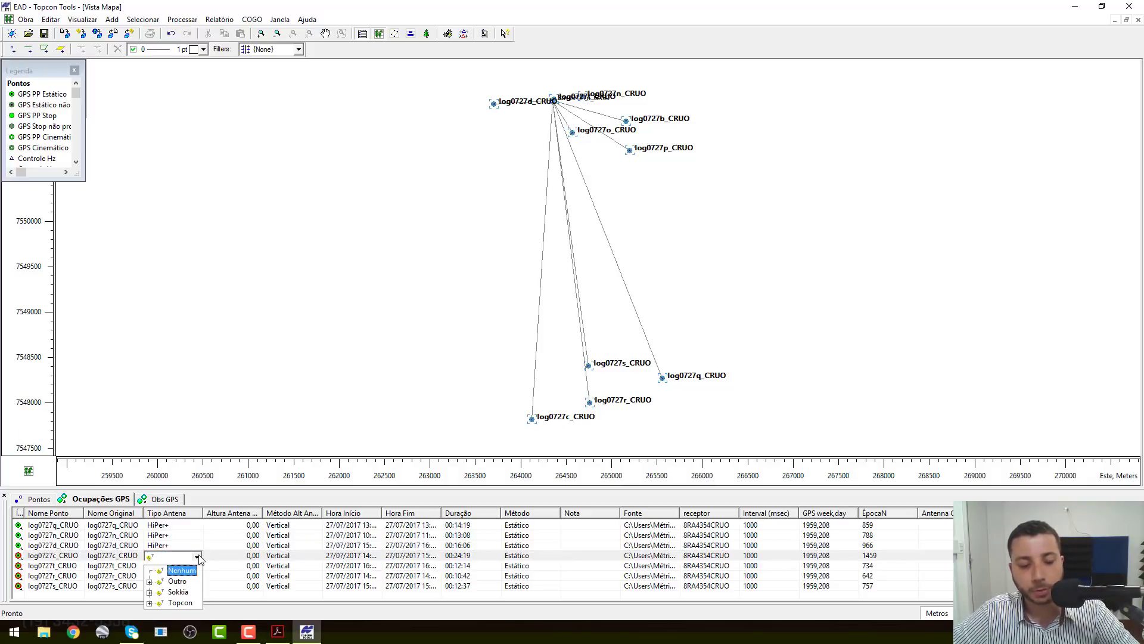
left_click(150, 603)
scroll(191, 506, "down", 2)
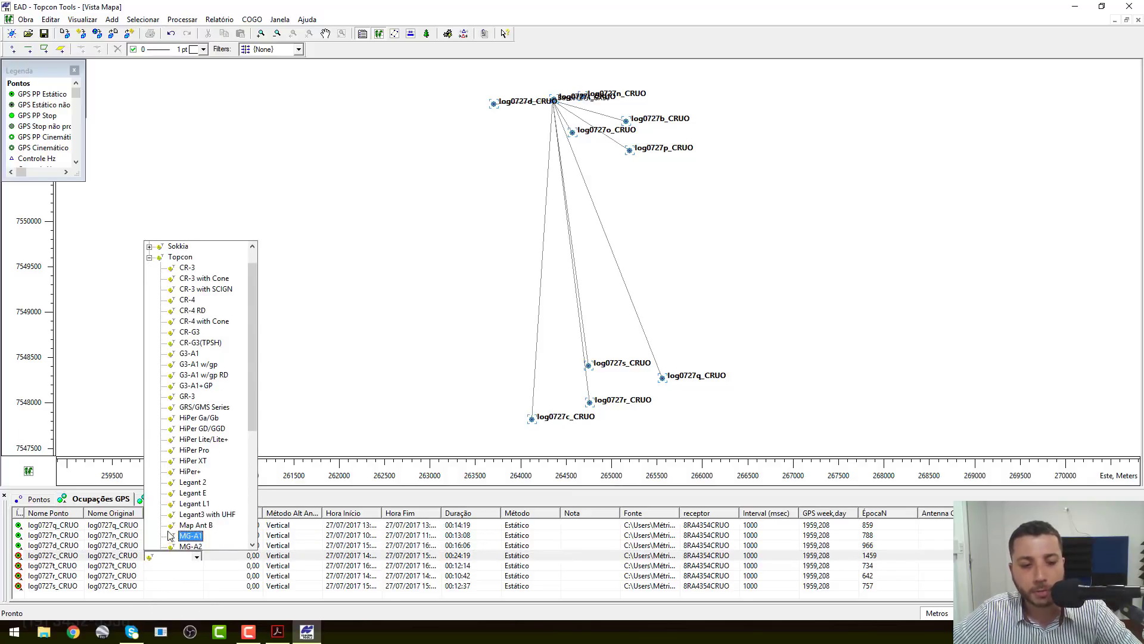
left_click(191, 471)
Step: Set the antenna type of the log0727t_CRUO GPS occupation to Topcon HiPer+
left_click(185, 566)
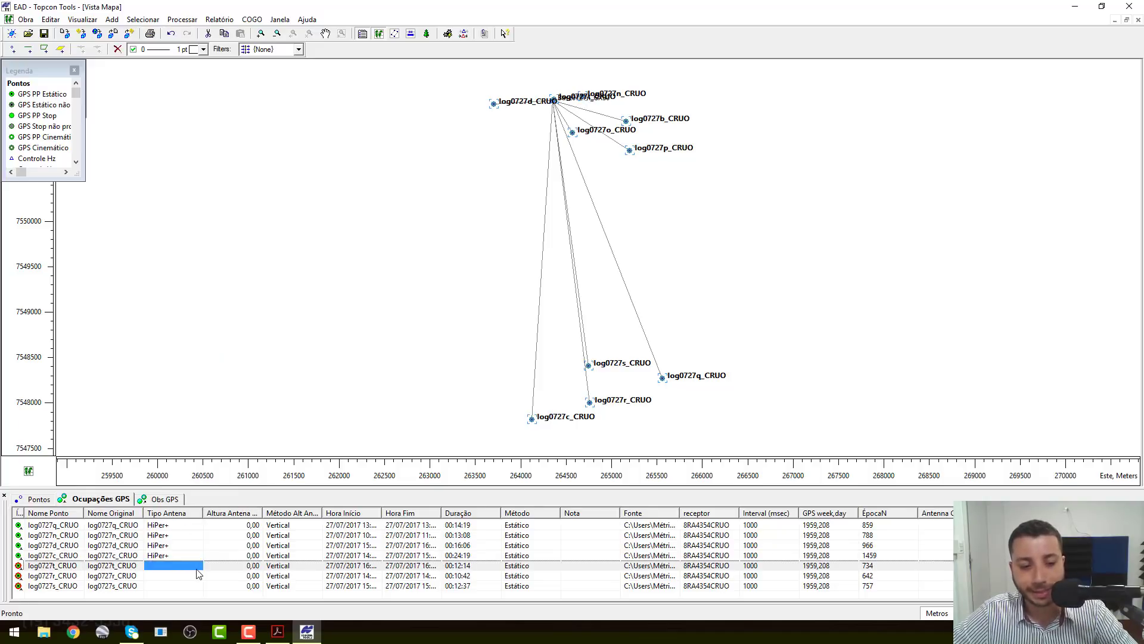
left_click(198, 567)
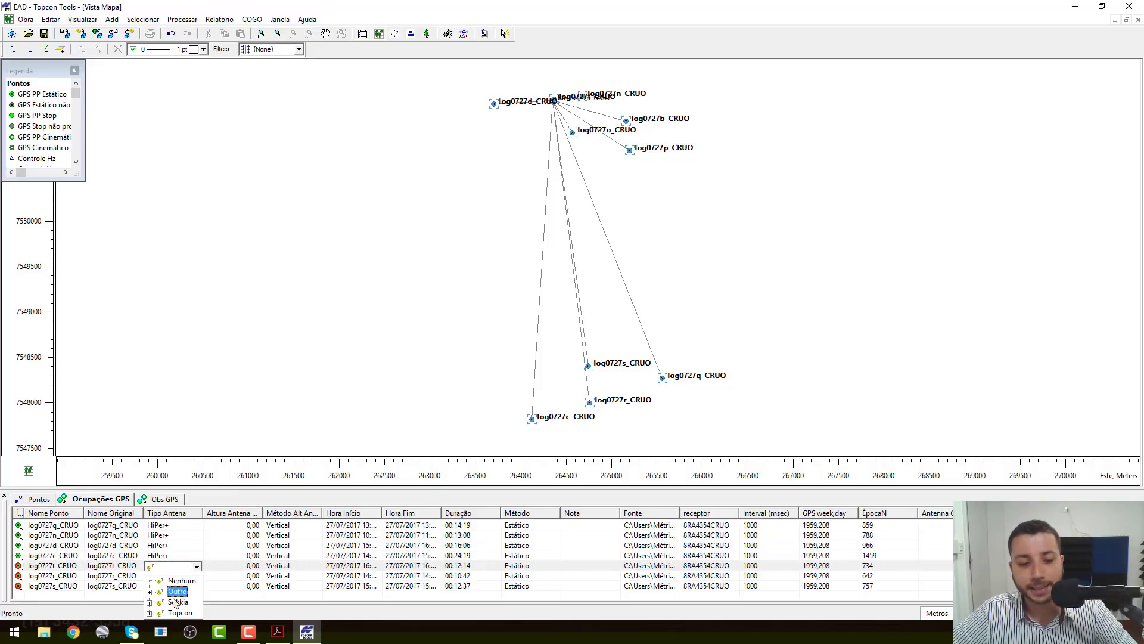
left_click(150, 615)
scroll(195, 476, "down", 1)
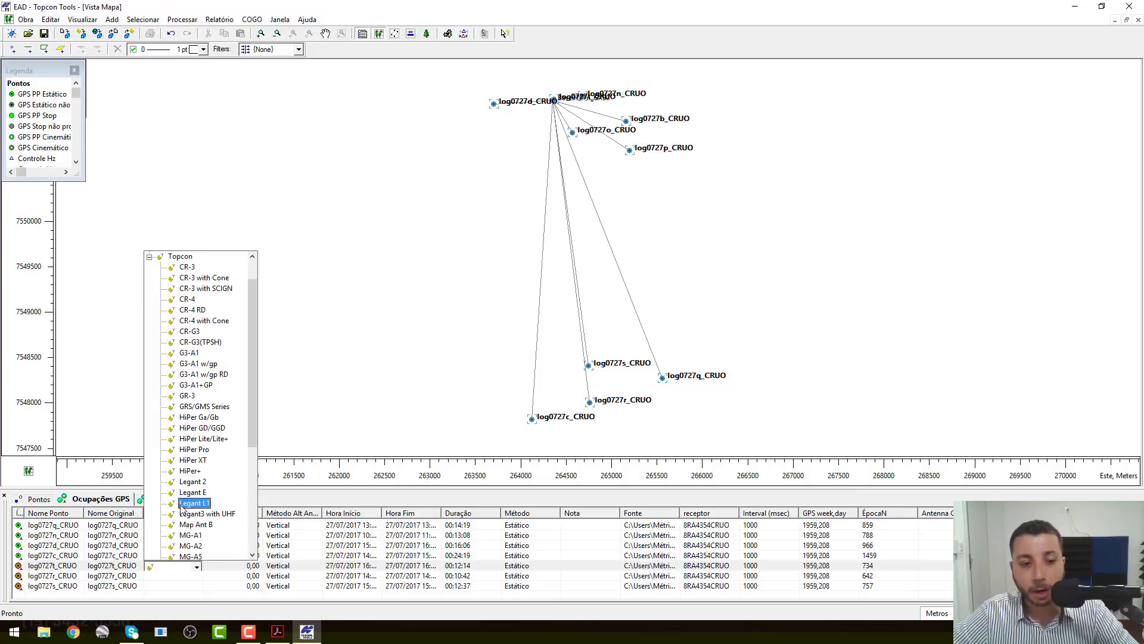
left_click(195, 471)
Step: Set the antenna type of the log0727r_CRUO GPS occupation to Topcon HiPer+
left_click(181, 577)
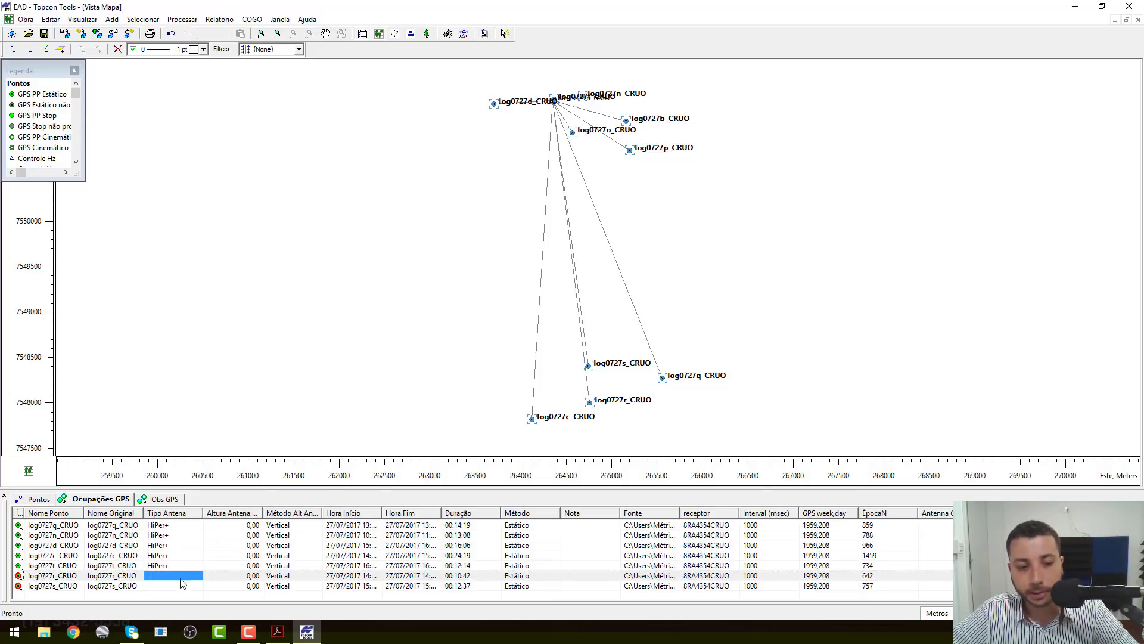
left_click(197, 577)
left_click(197, 577)
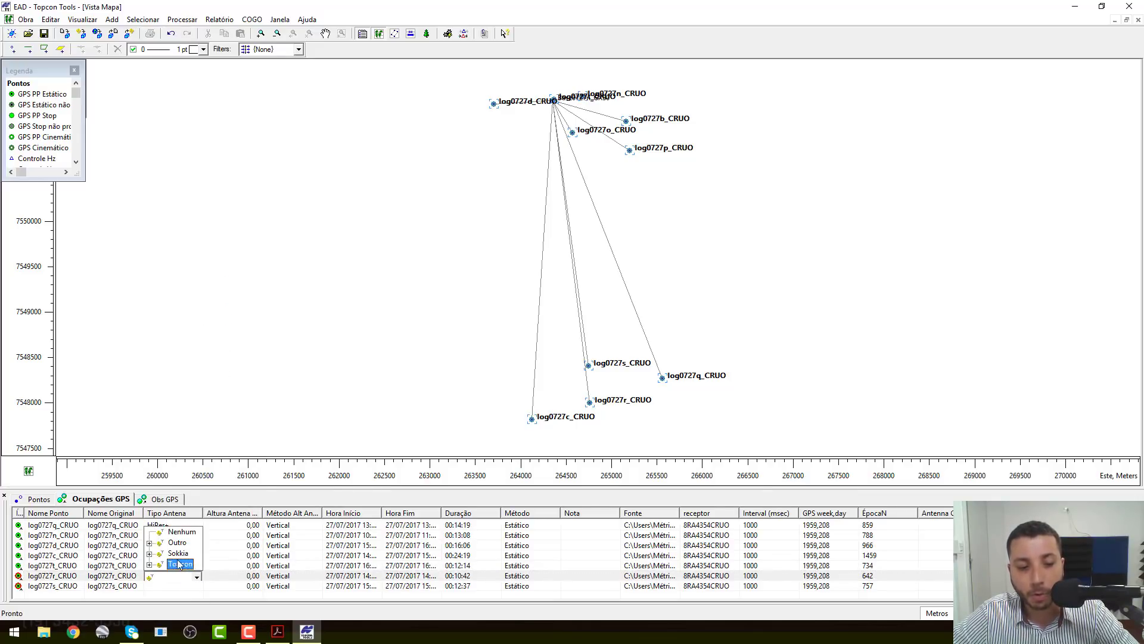
left_click(150, 565)
scroll(179, 561, "down", 4)
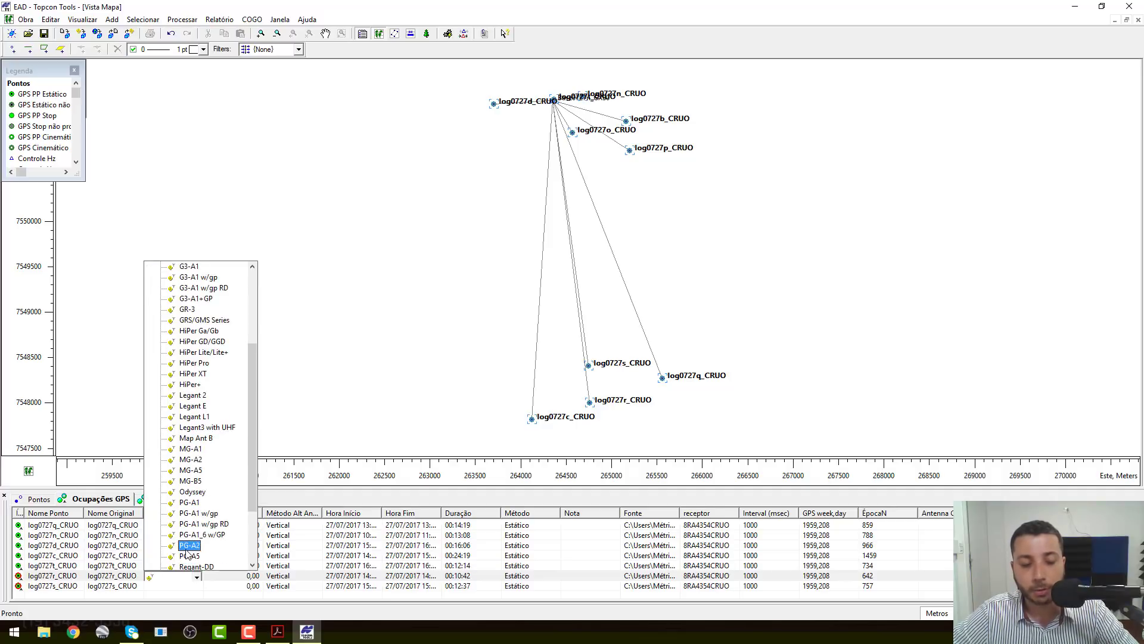
scroll(194, 542, "down", 1)
scroll(194, 542, "down", 2)
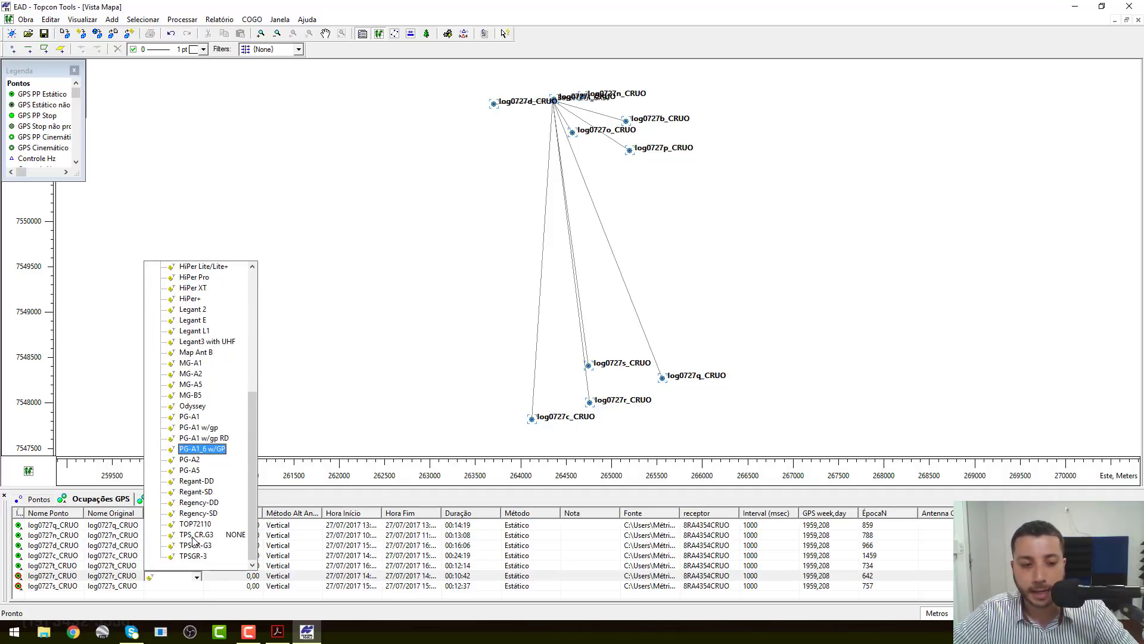
left_click(191, 298)
Step: Set the antenna type of the log0727s_CRUO GPS occupation to Topcon HiPer+
left_click(192, 587)
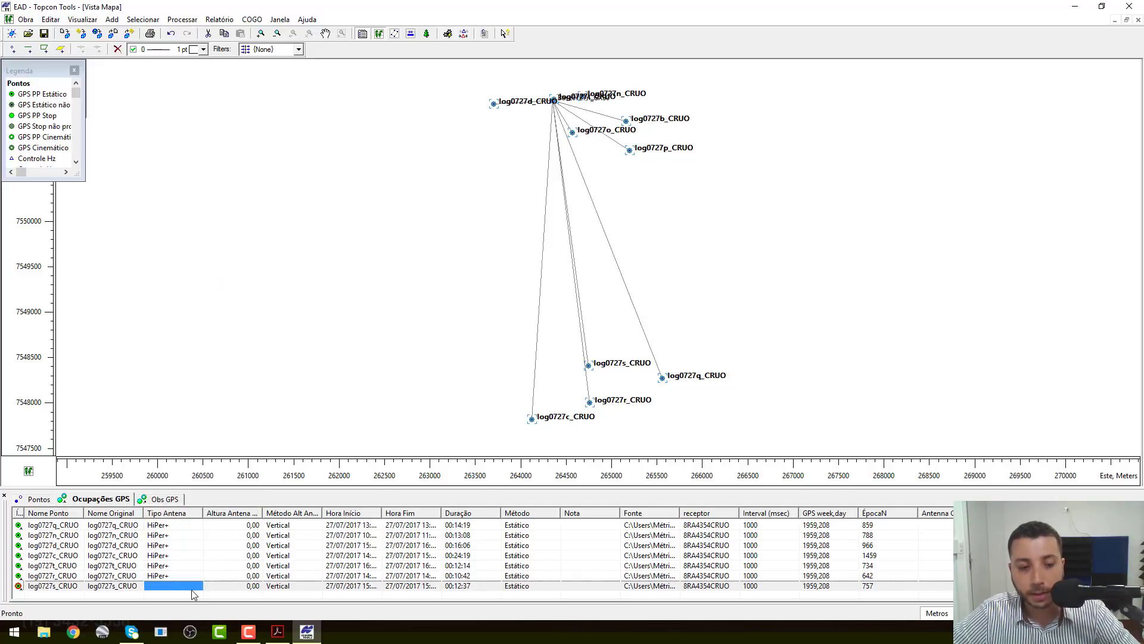
left_click(198, 589)
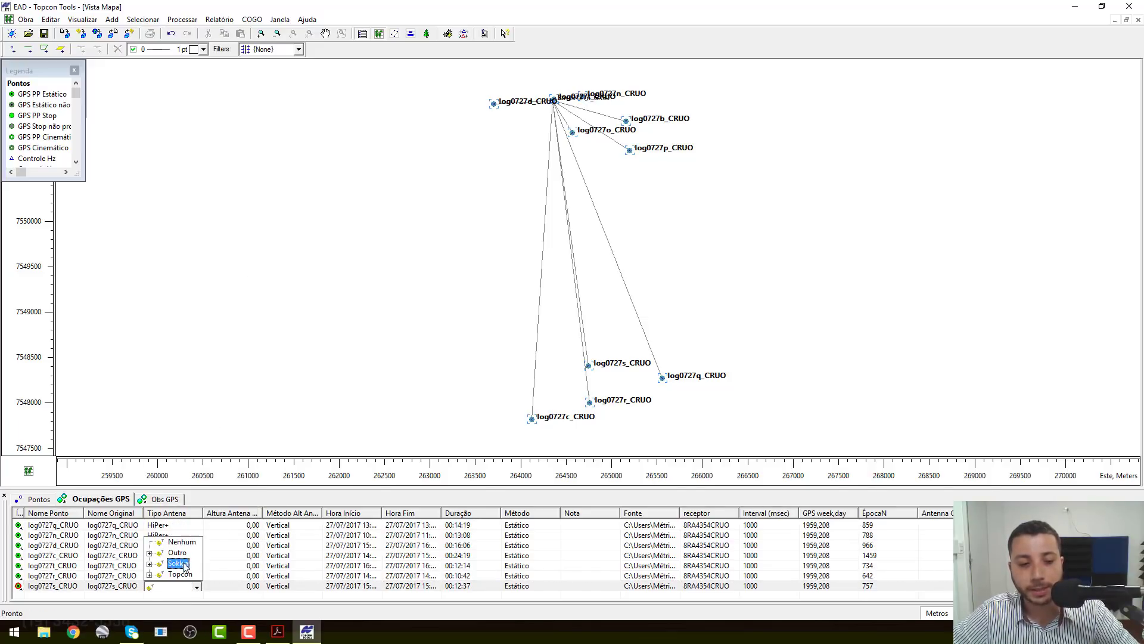
left_click(149, 575)
scroll(162, 563, "down", 2)
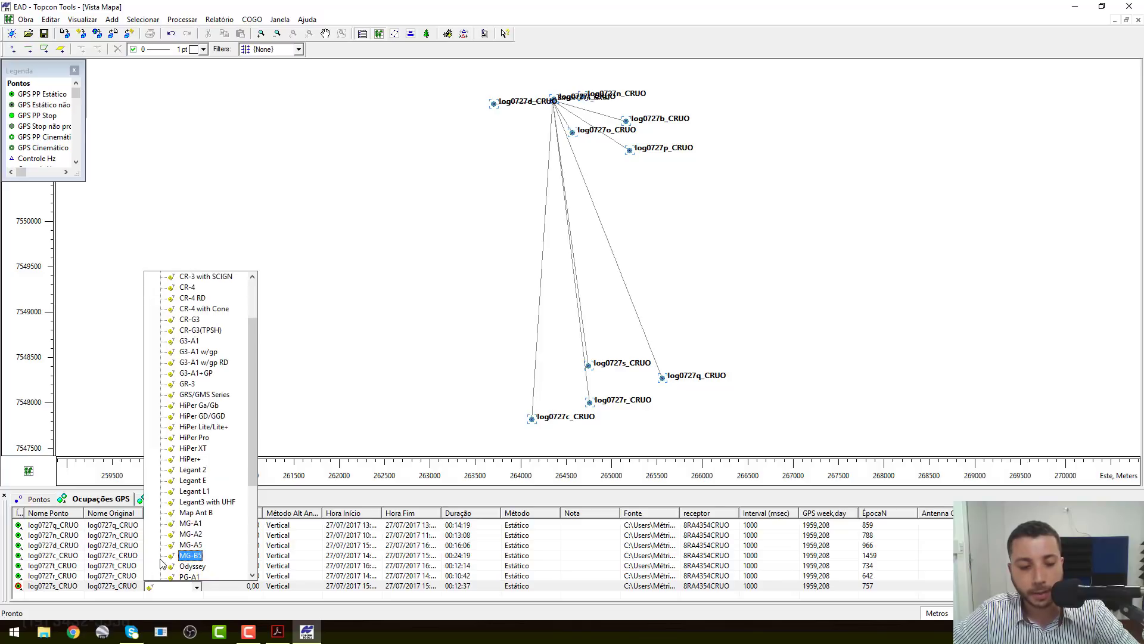
left_click(192, 459)
Step: Set the antenna height of the log0727o_CRUO GPS occupation to 2,00 m
scroll(241, 564, "up", 2)
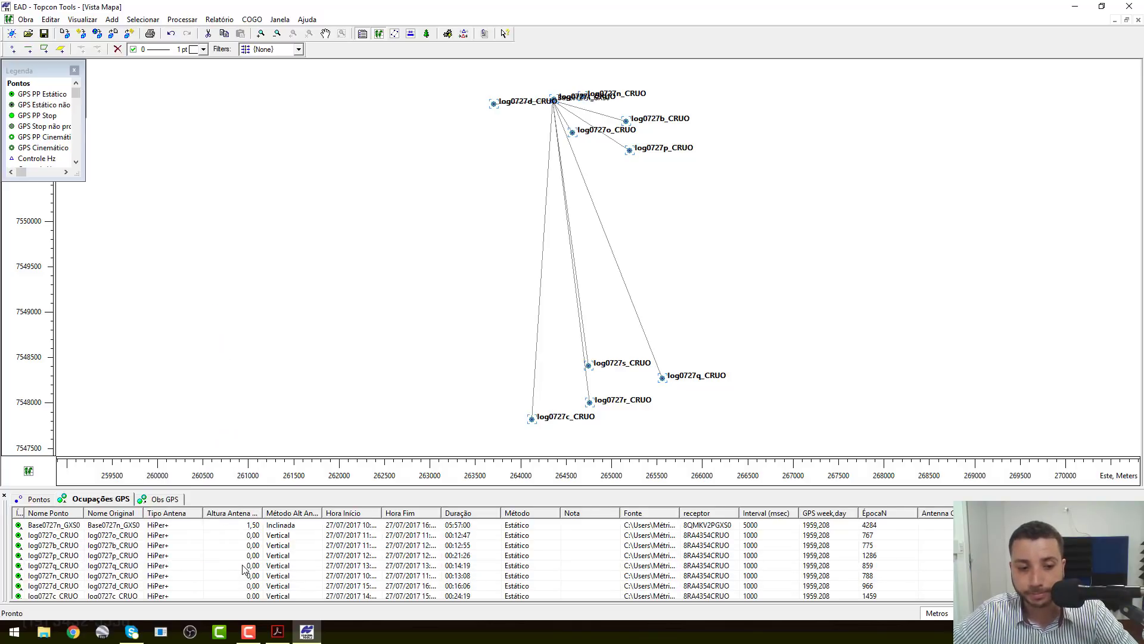
left_click(254, 535)
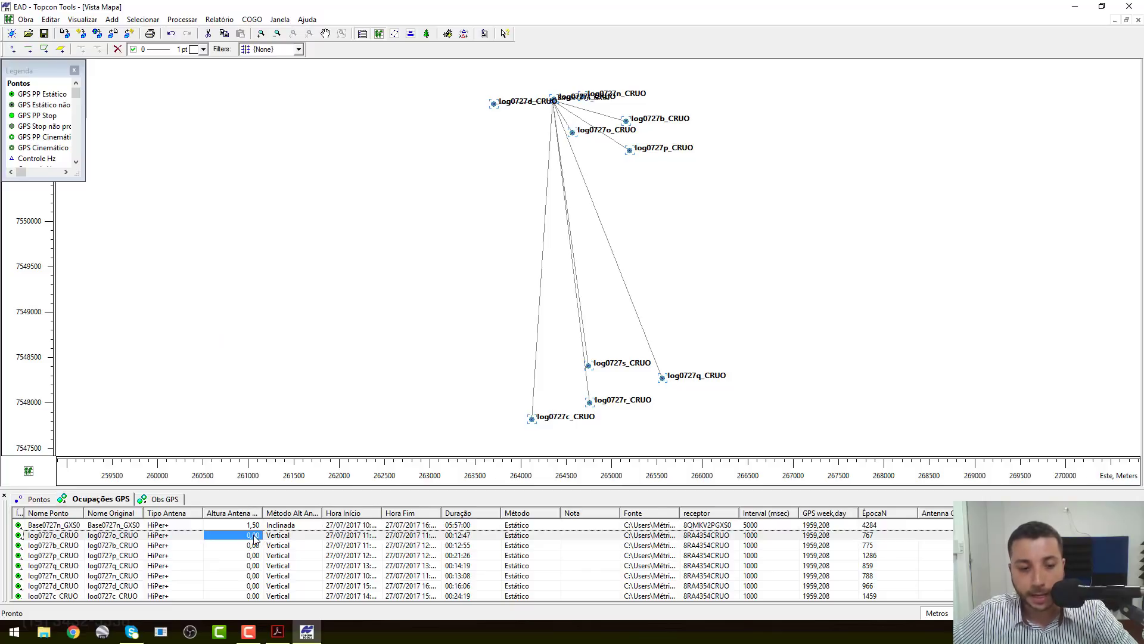
left_click(260, 536)
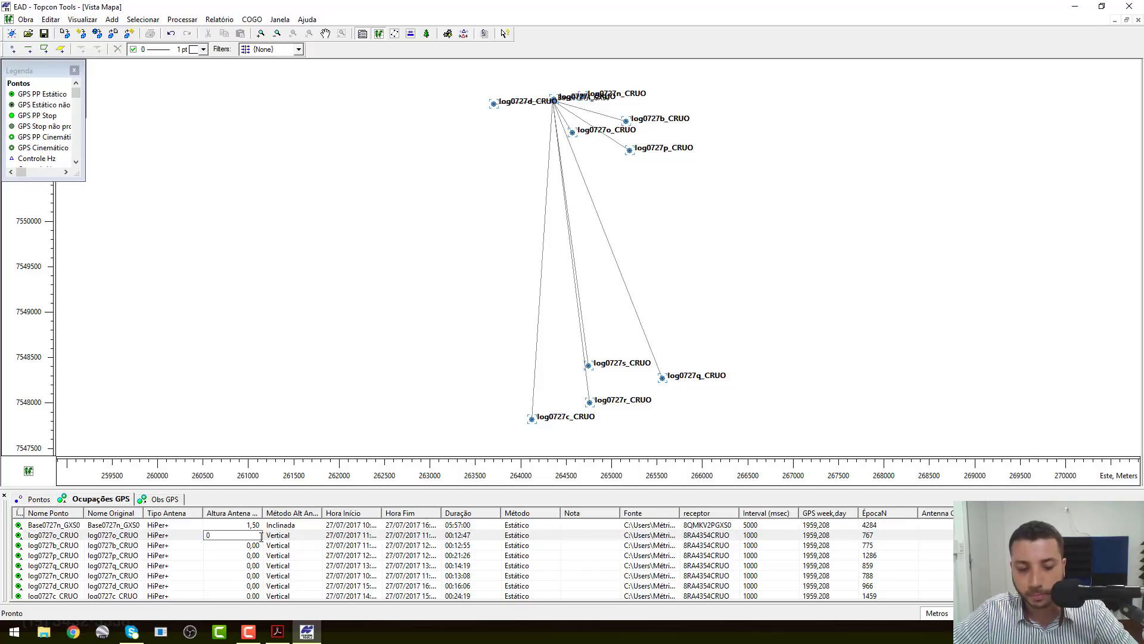
type("2,")
key("Return")
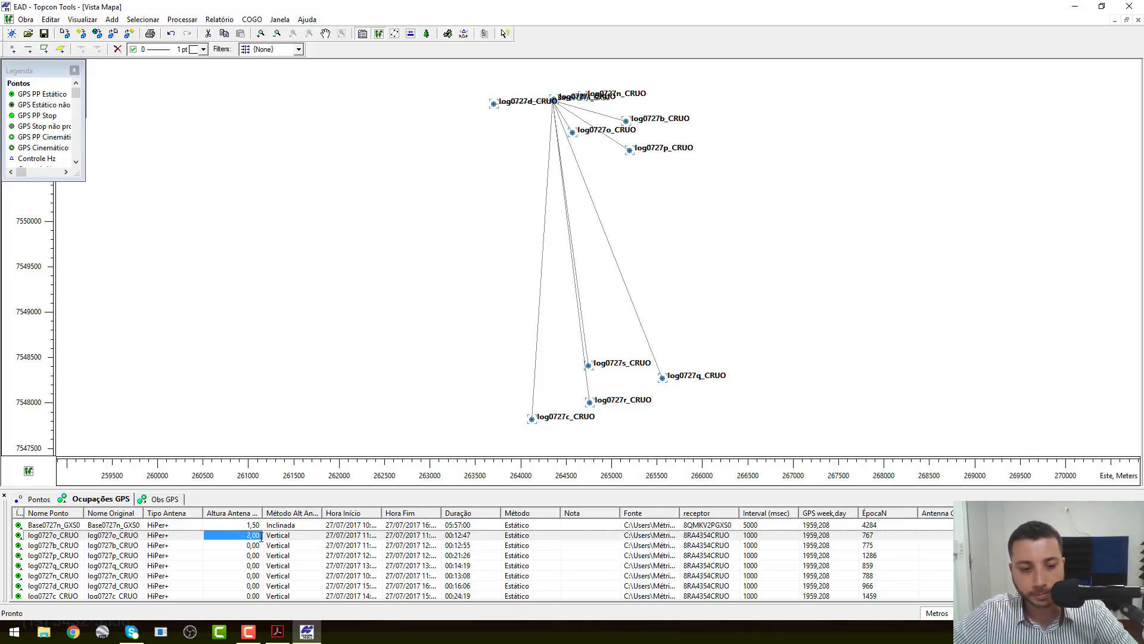
Step: Set the antenna height of the log0727b_CRUO GPS occupation to 2,00 m
left_click(258, 545)
left_click(261, 546)
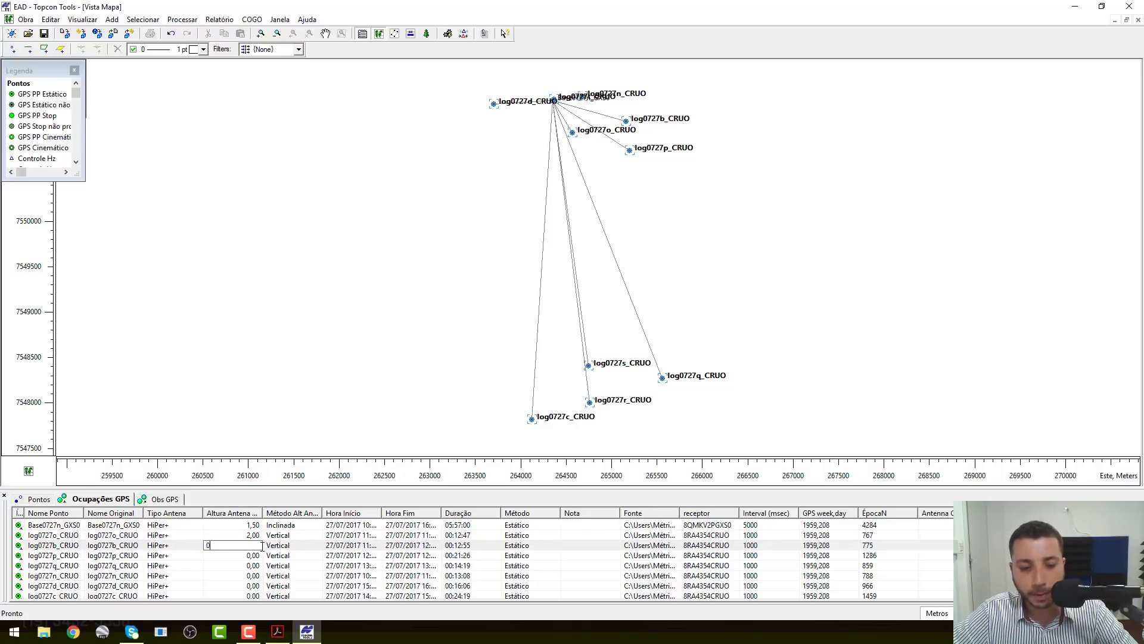
type("2,")
key("Return")
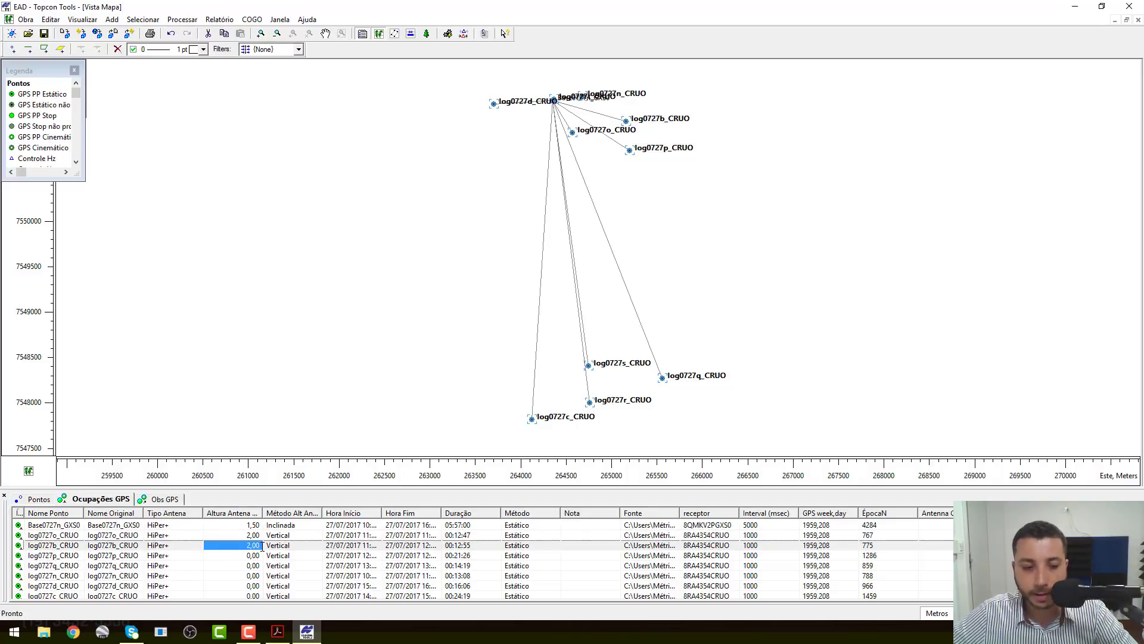
Step: Set the antenna height of the log0727p_CRUO GPS occupation to 2,00 m
left_click(261, 556)
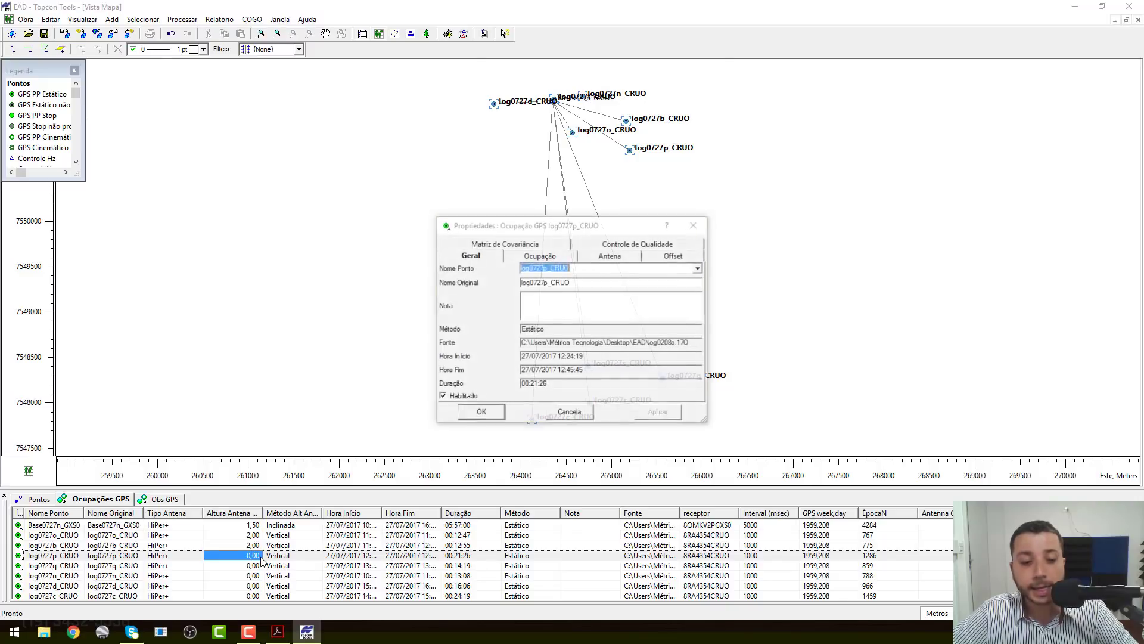
double_click(261, 556)
key("Return")
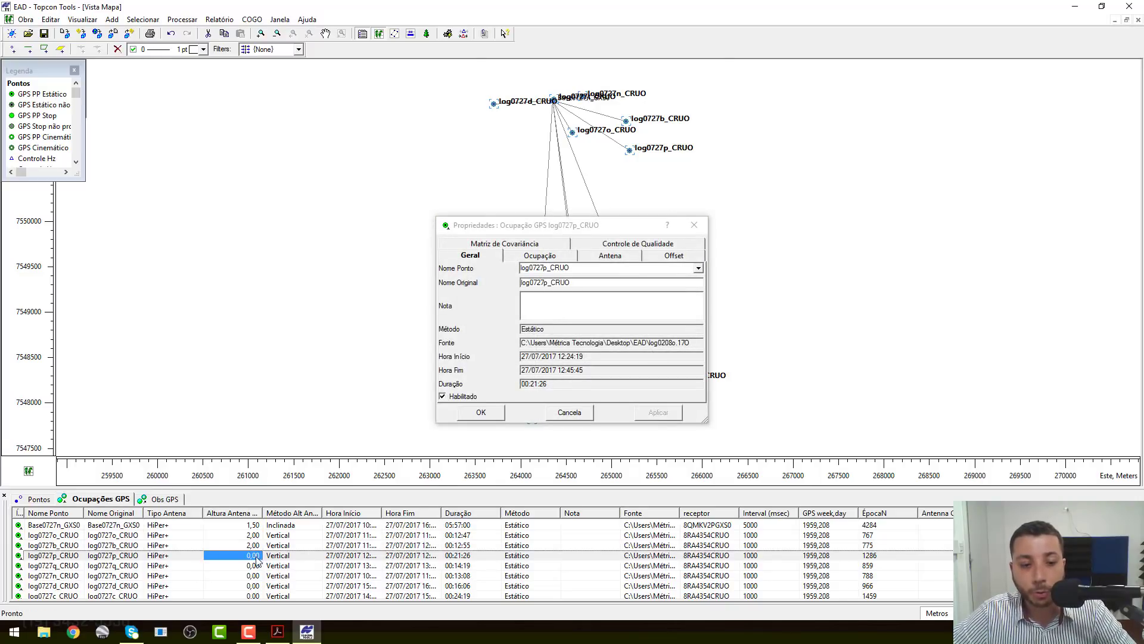
left_click(694, 225)
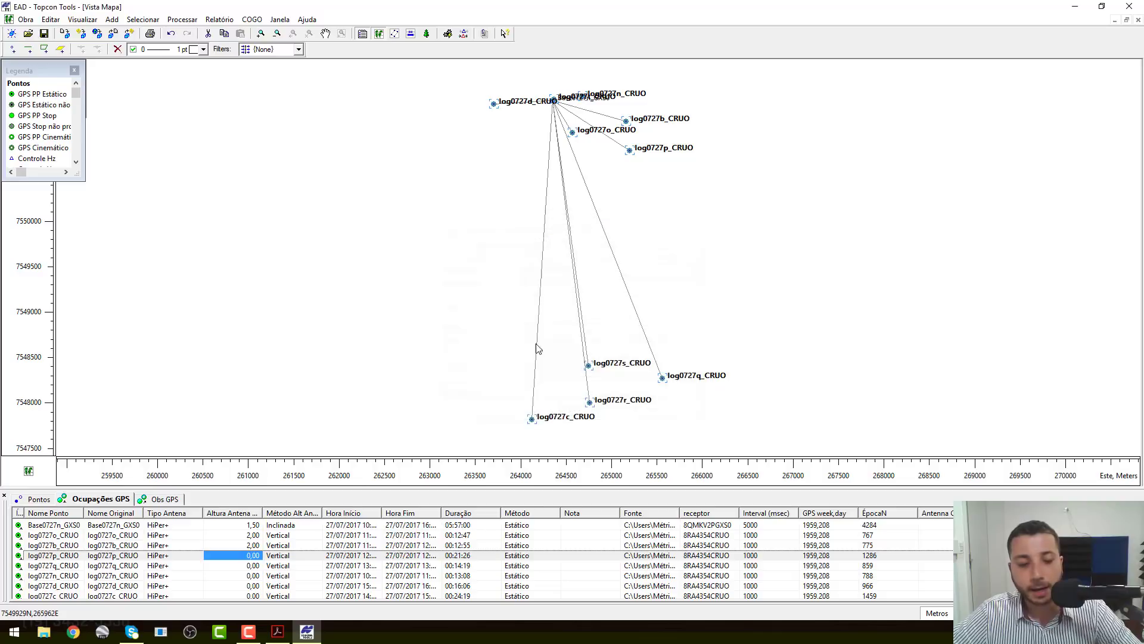
left_click(259, 556)
type("2")
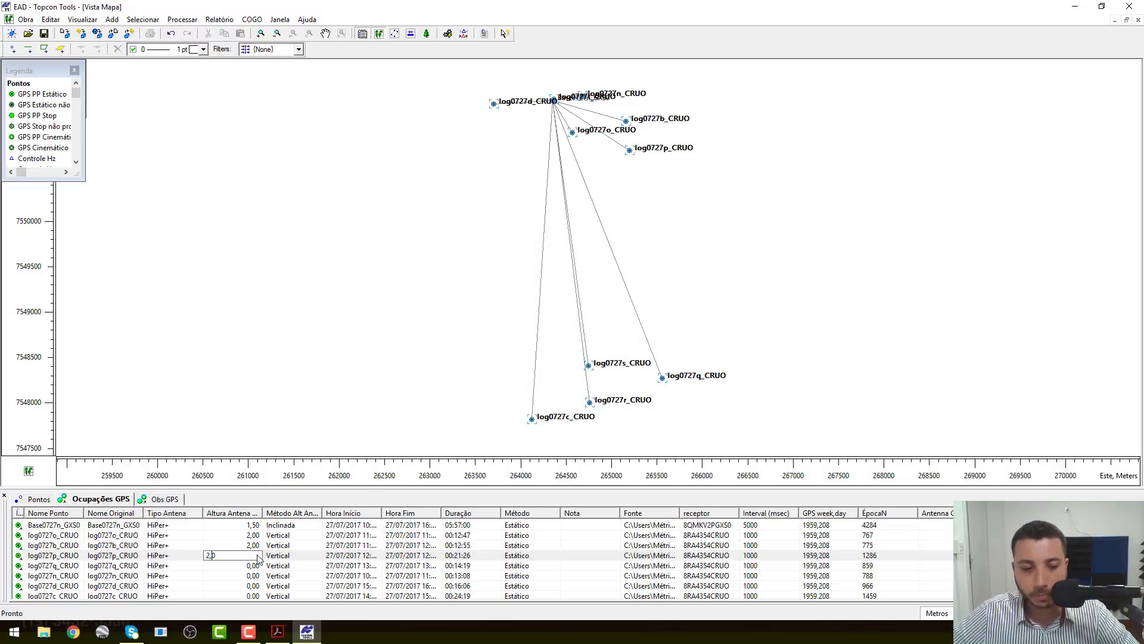
key("Return")
Step: Set the antenna height of the log0727q_CRUO GPS occupation to 2,00 m
left_click(258, 566)
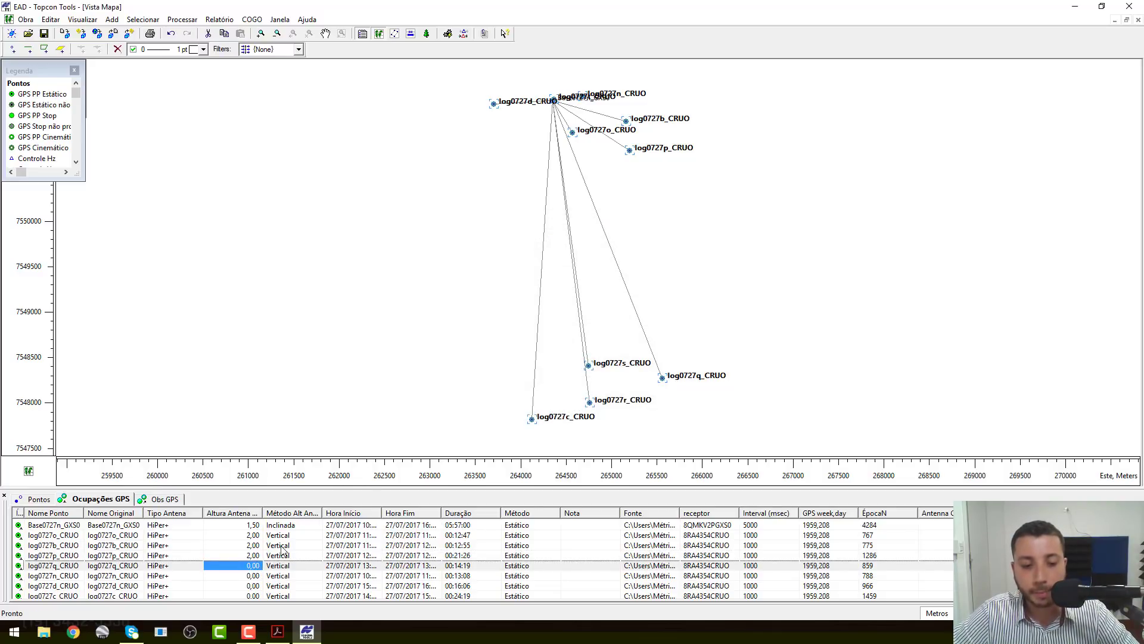
left_click(258, 567)
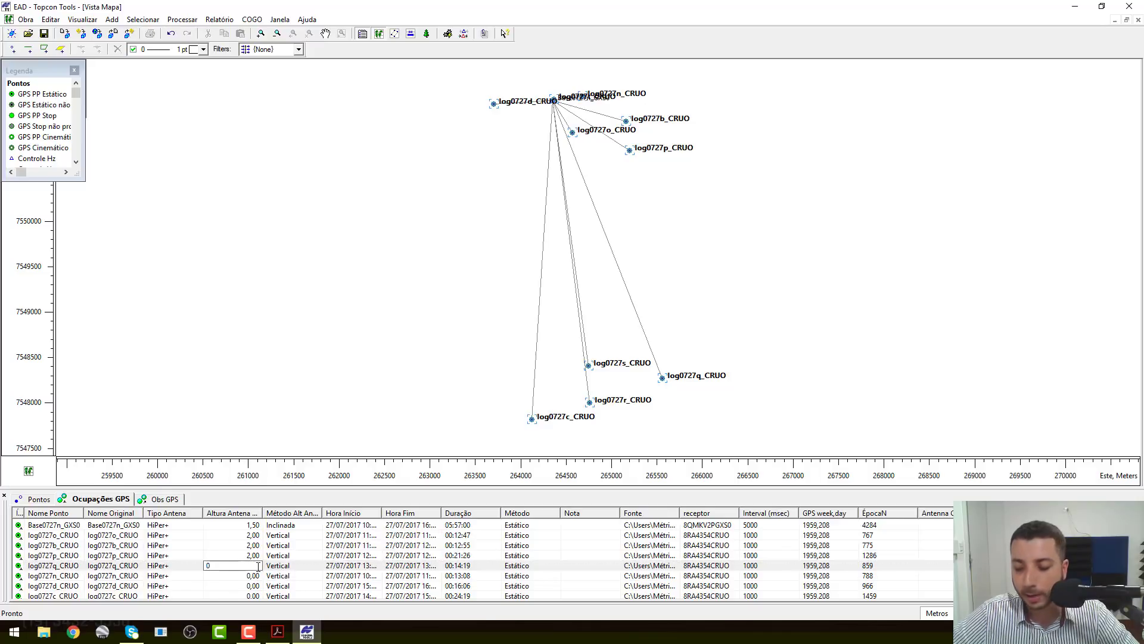
type("2,")
key("Return")
Step: Set the antenna height of the log0727n_CRUO GPS occupation to 2,00 m in its antenna properties and apply it
left_click(258, 576)
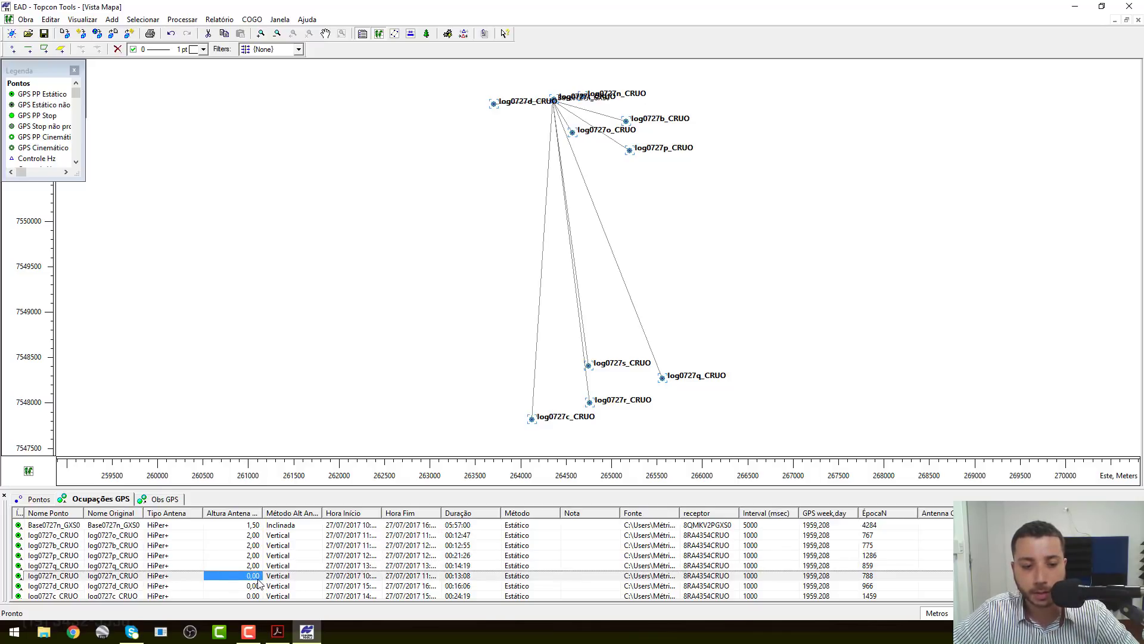
double_click(258, 577)
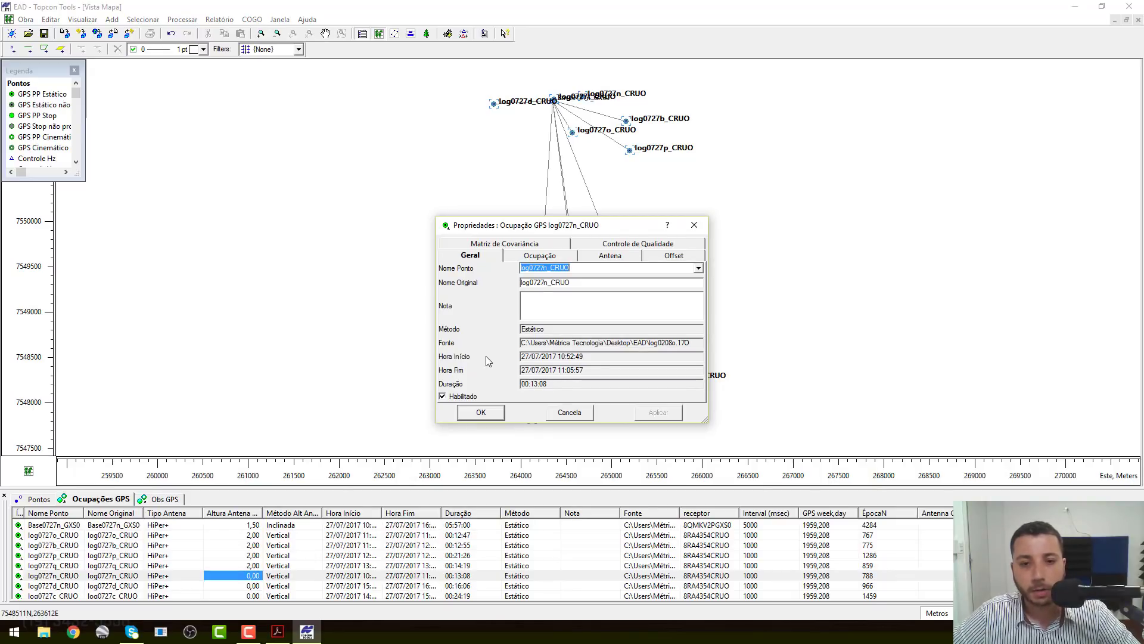
left_click(617, 258)
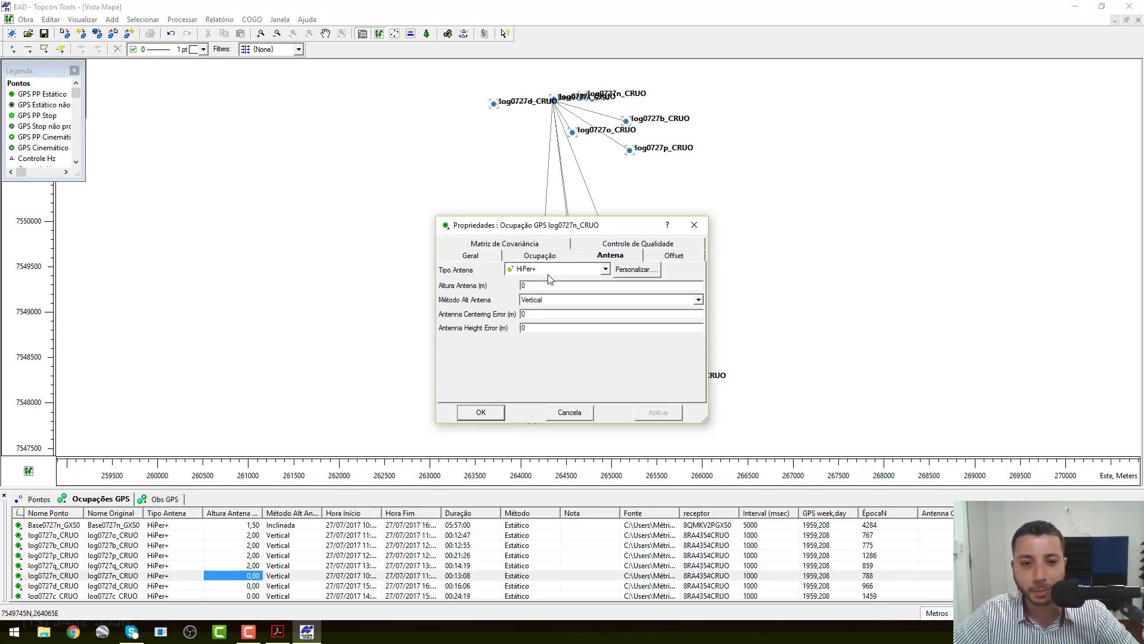
left_click(547, 286)
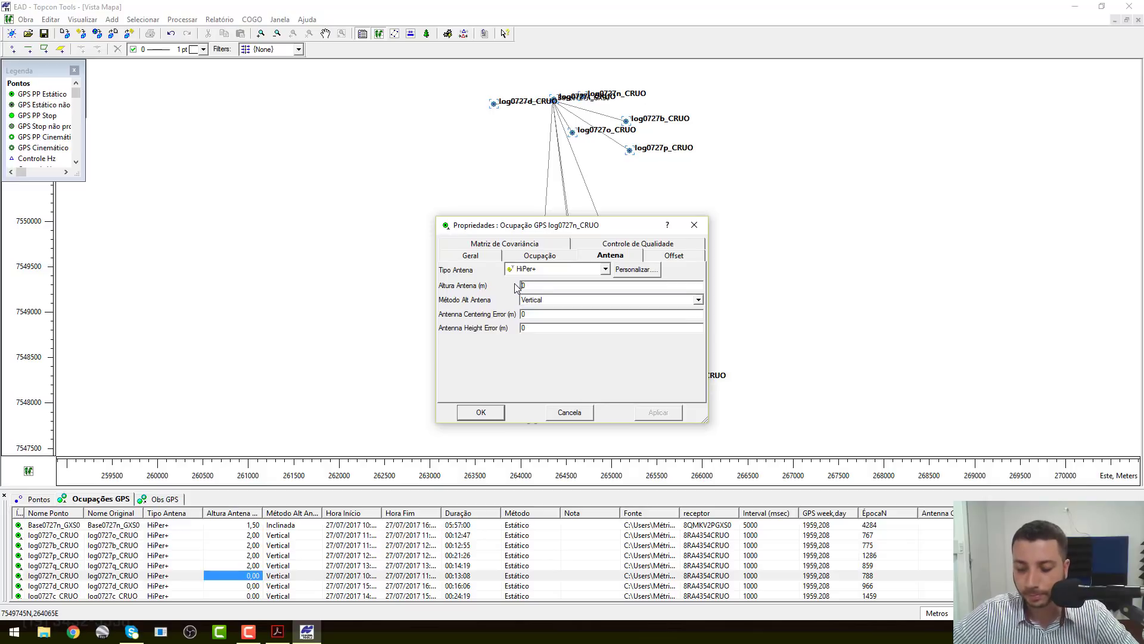
type("2,")
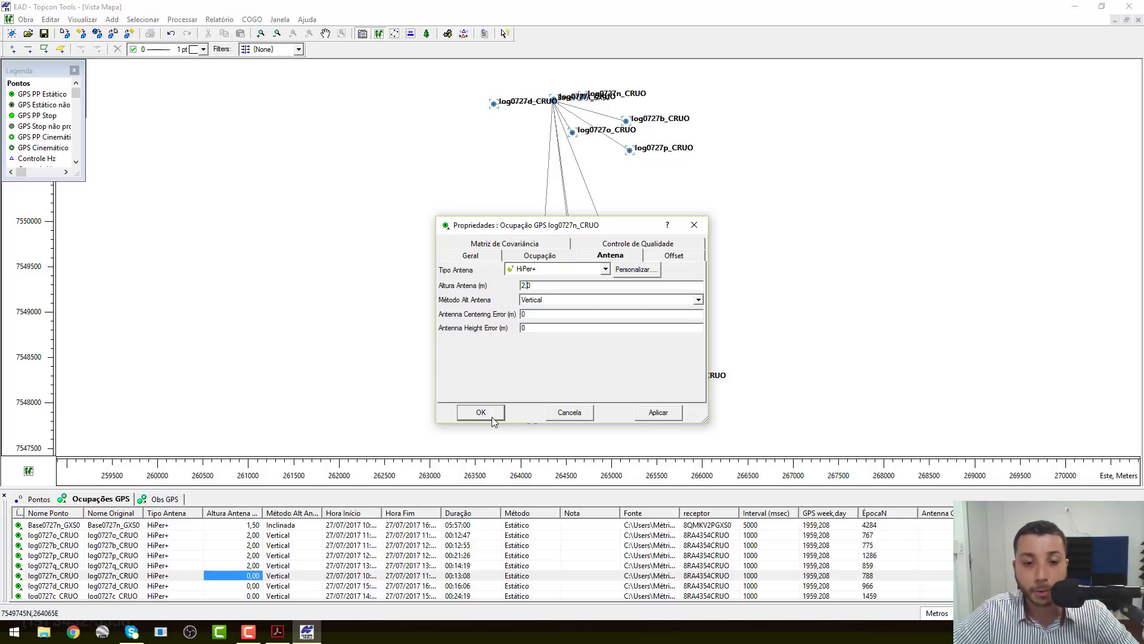
left_click(651, 416)
left_click(480, 411)
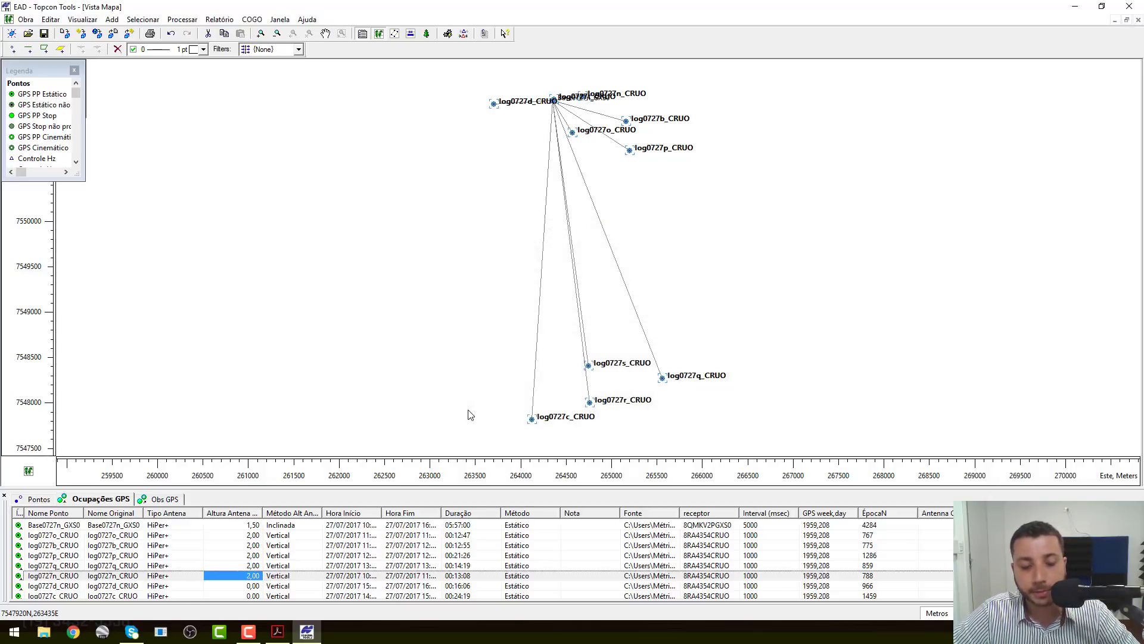
Step: Set the antenna height of the log0727d_CRUO GPS occupation to 2,00 m
left_click(260, 586)
left_click(259, 585)
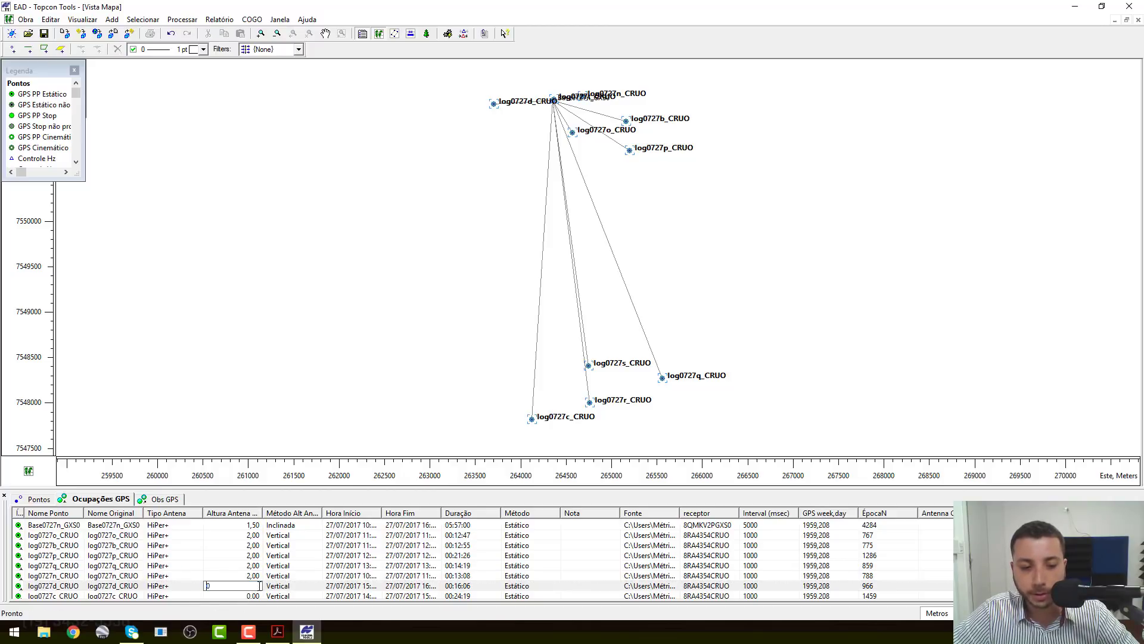
type("2")
key("Return")
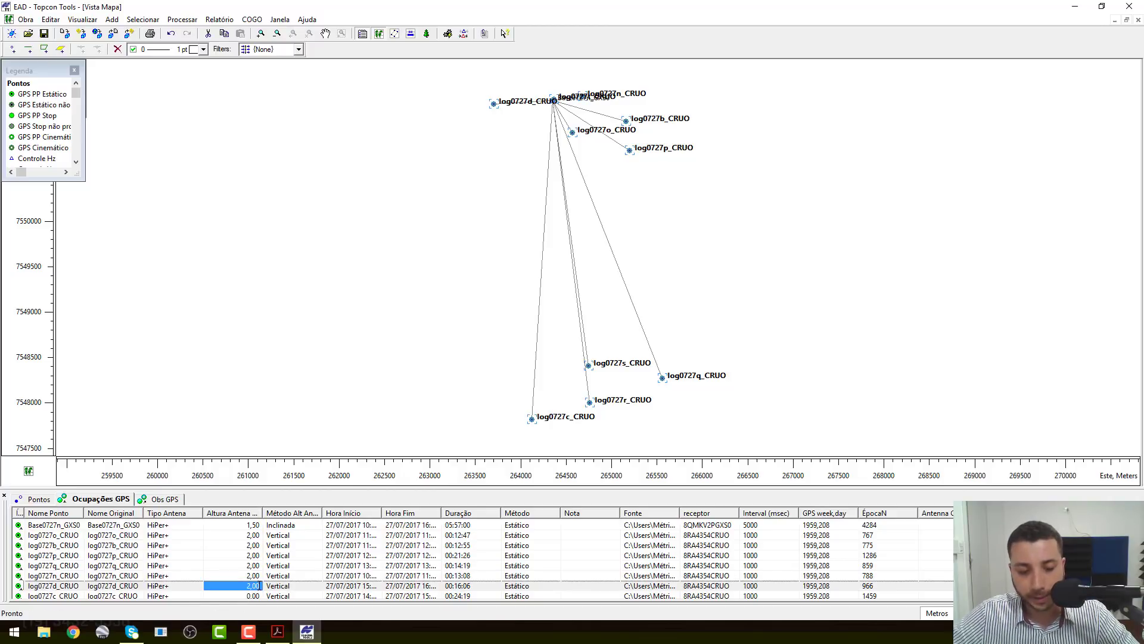
Step: Set the antenna height of the log0727c_CRUO GPS occupation to 2,00 m
scroll(260, 587, "down", 2)
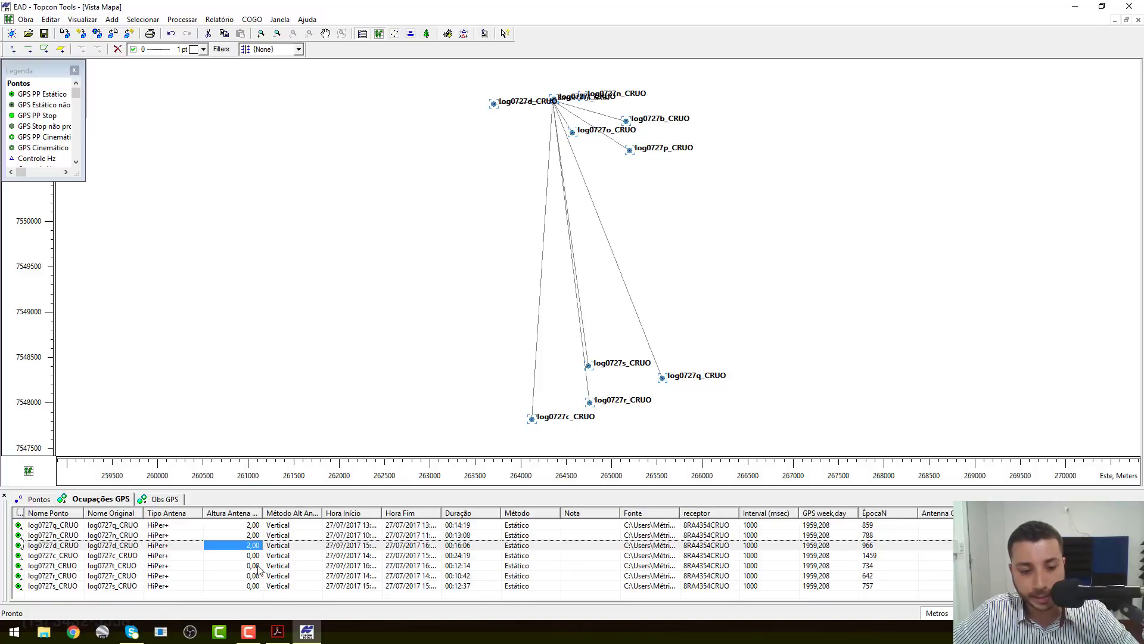
left_click(259, 555)
left_click(258, 556)
type("2,0")
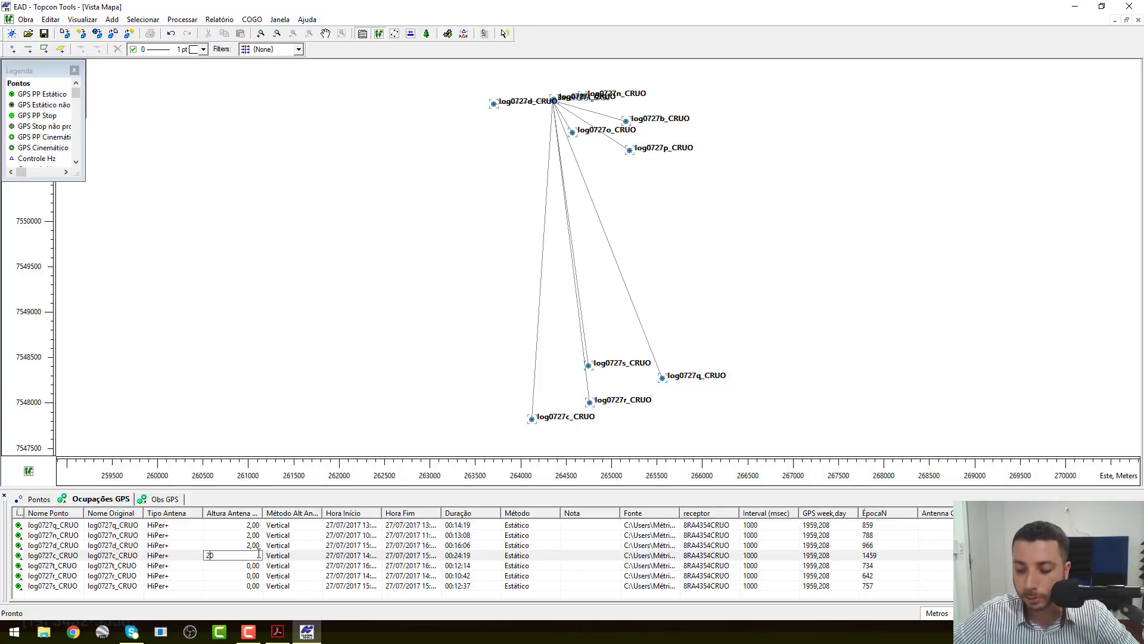
key("Return")
Step: Set the antenna height of the log0727t_CRUO GPS occupation to 2,00 m in its antenna properties
left_click(260, 565)
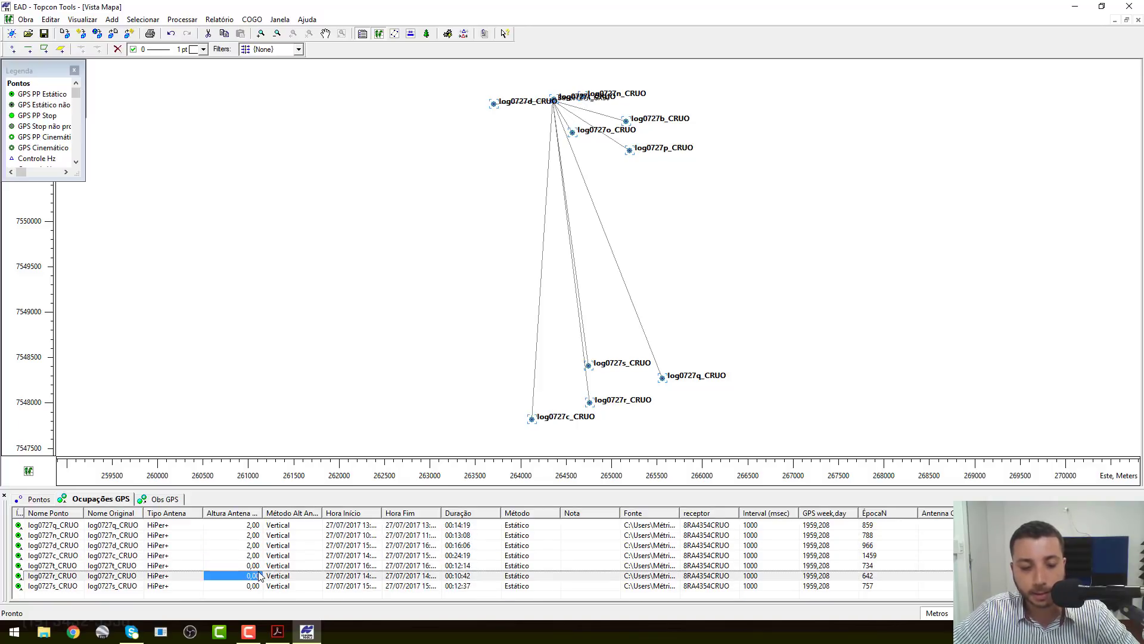
double_click(261, 565)
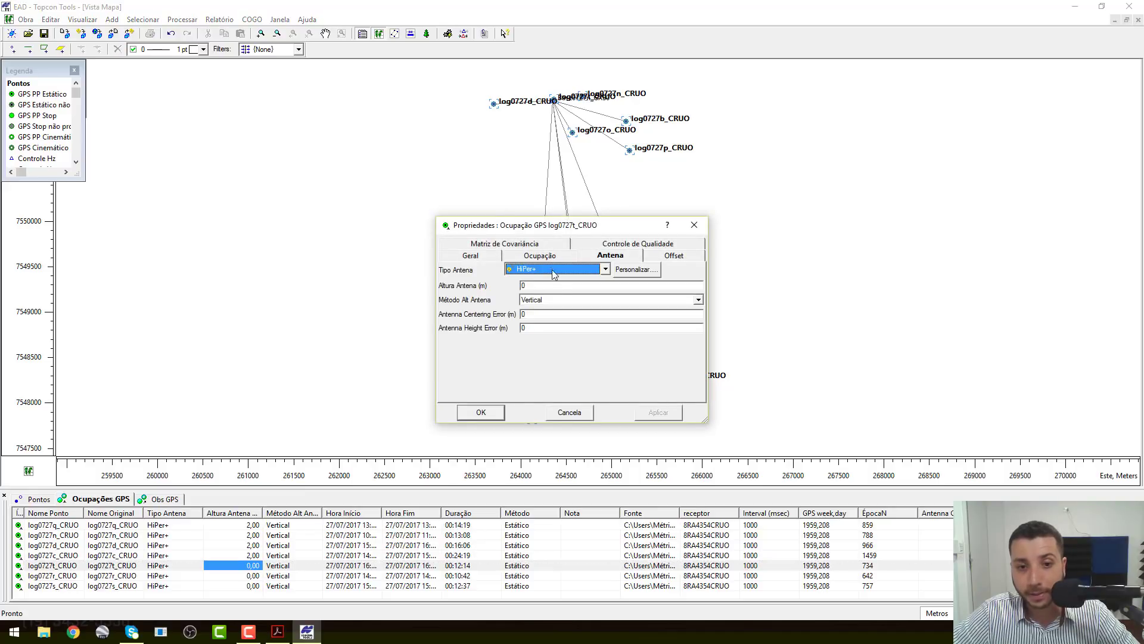
left_click(541, 289)
type("2")
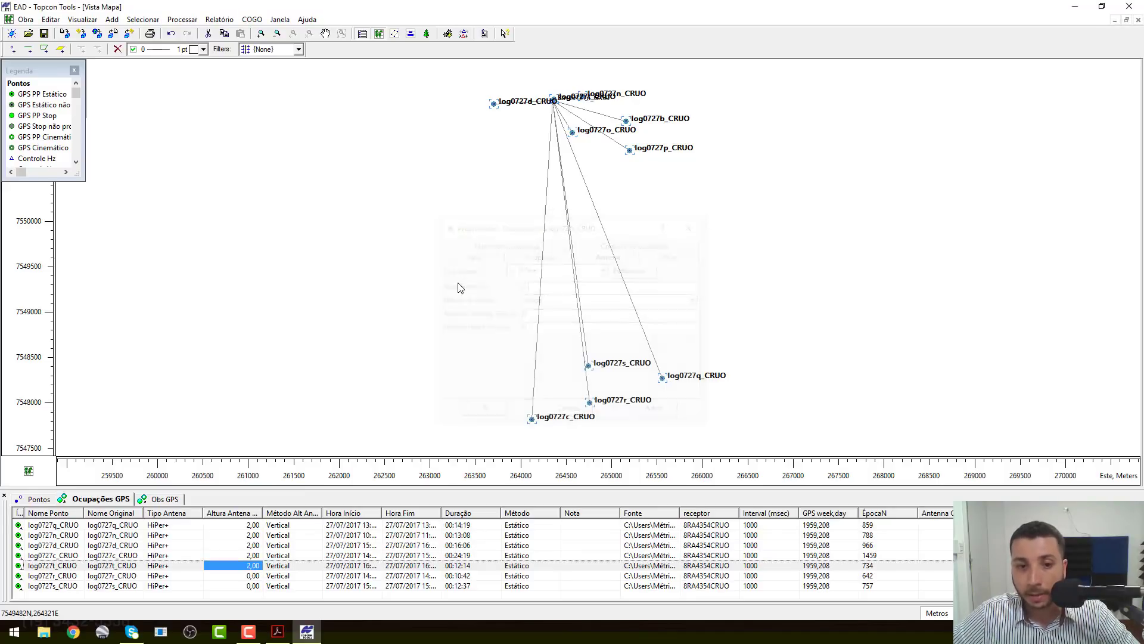
key("Return")
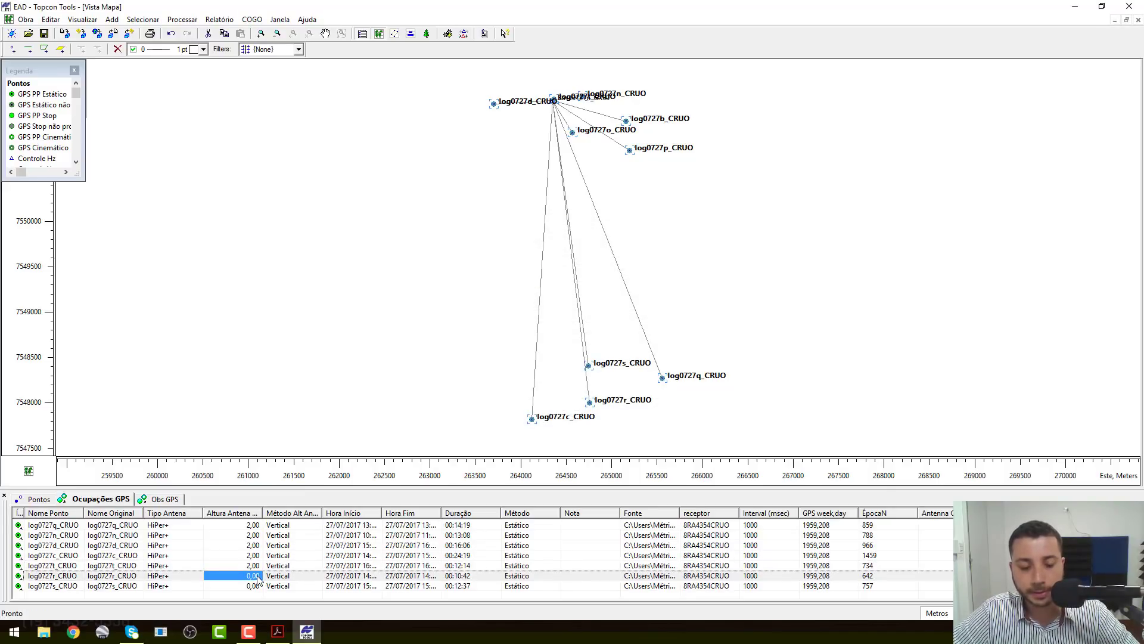
Step: Set the antenna height of the log0727r_CRUO GPS occupation to 2,00 m in its antenna properties
left_click(257, 576)
double_click(257, 576)
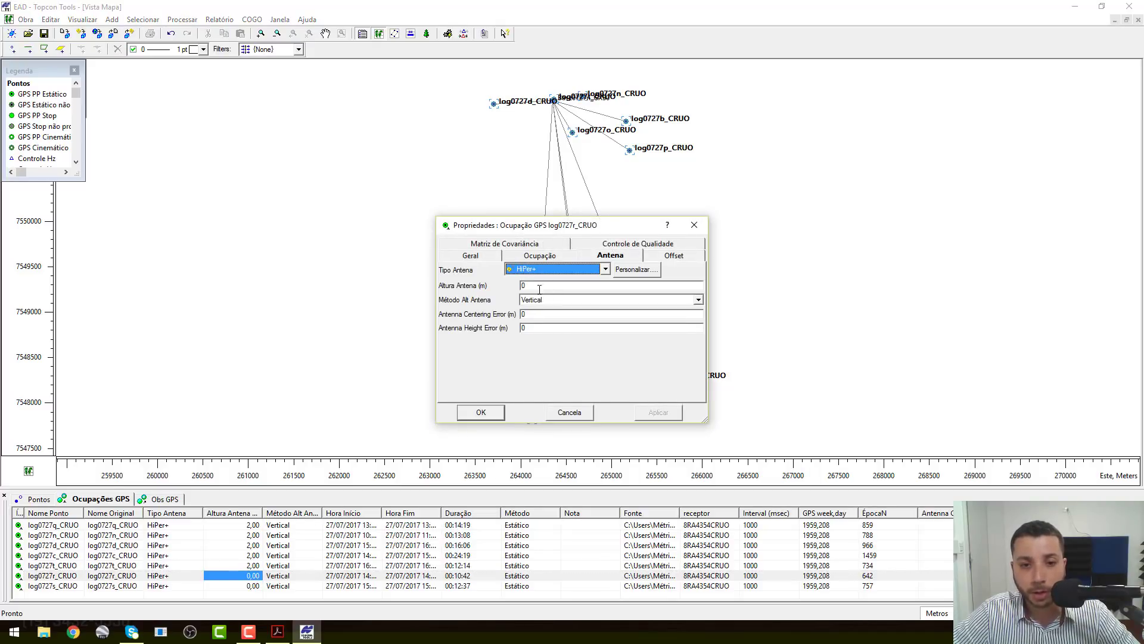
key("Tab")
type("2")
key("Return")
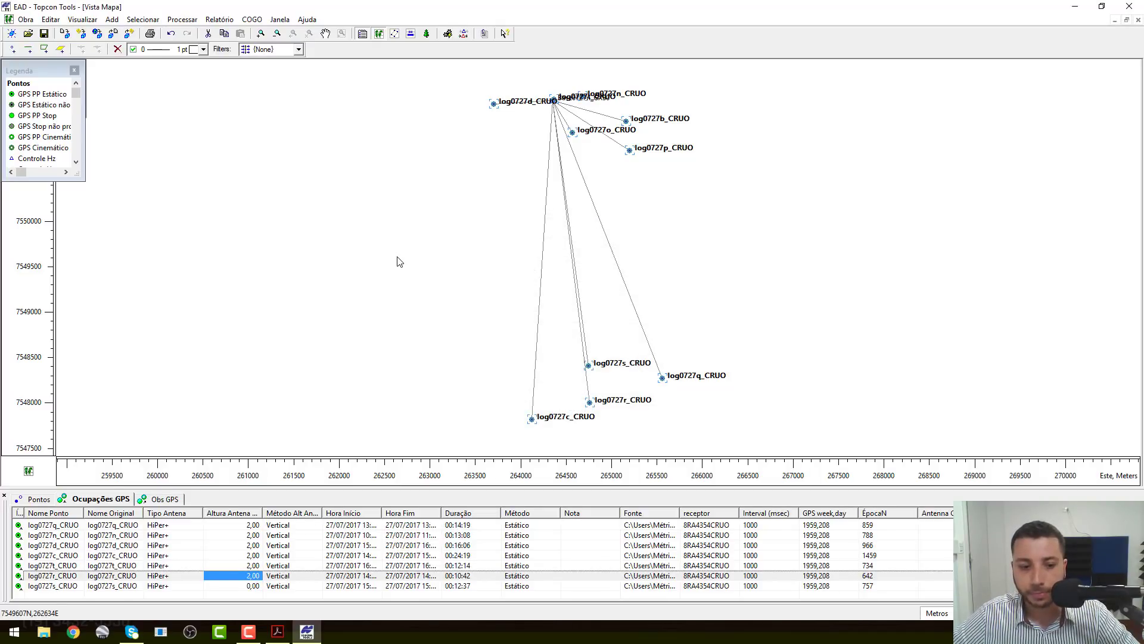
Step: Set the antenna height of the log0727s_CRUO GPS occupation to 2,00 m
left_click(258, 584)
left_click(258, 583)
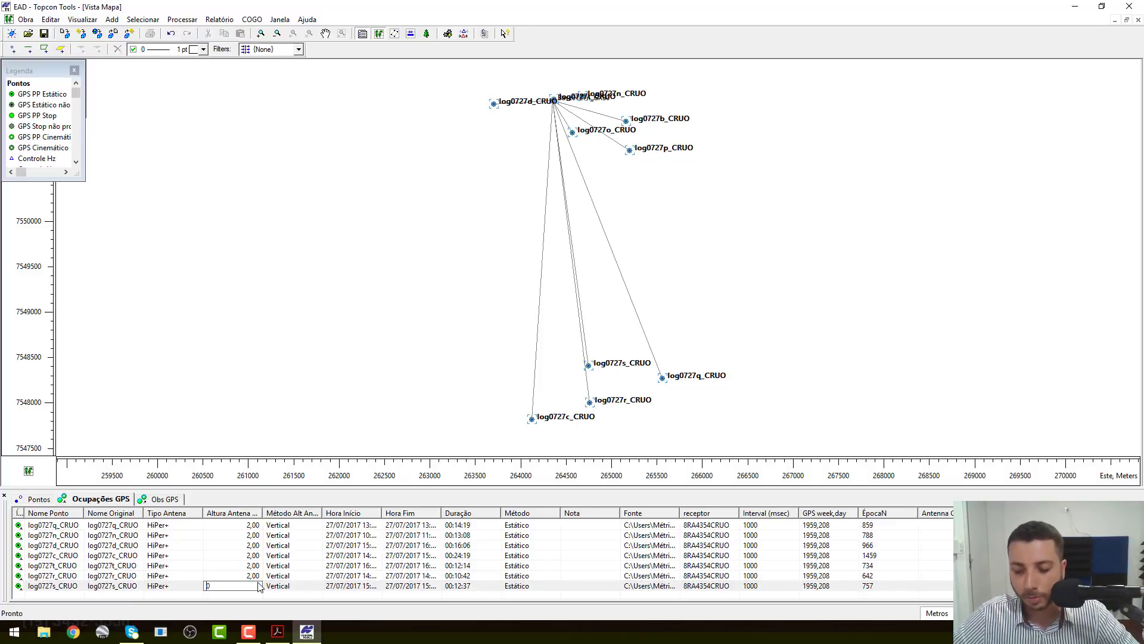
type("2,")
key("Return")
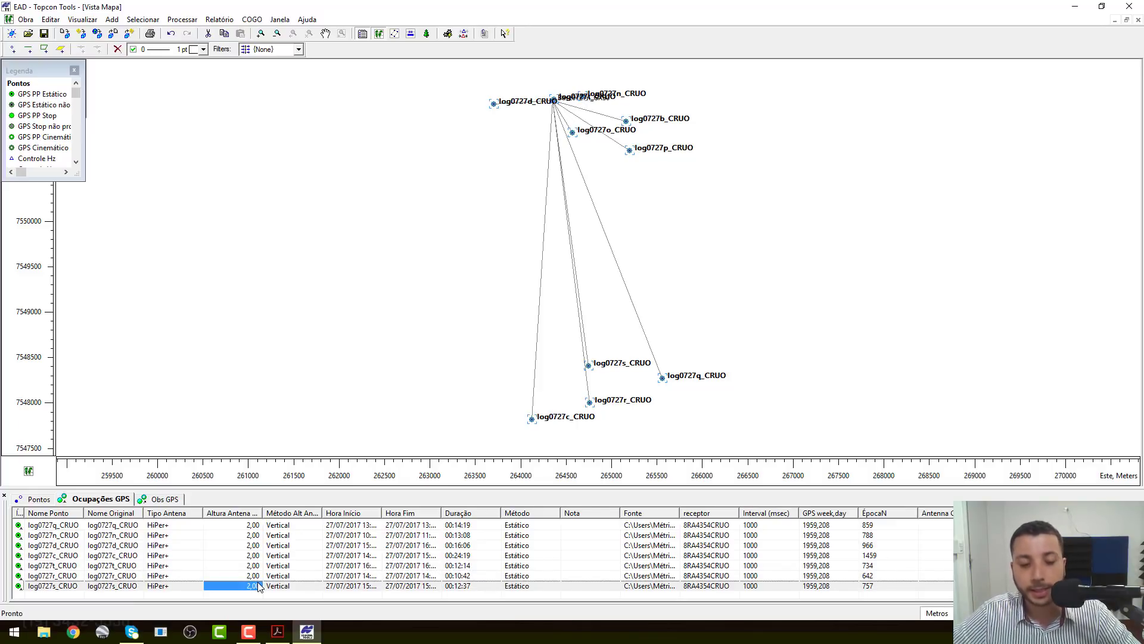
Step: Check the GPS occupations, display the list of points and run GPS+ post-processing on the job
left_click(294, 584)
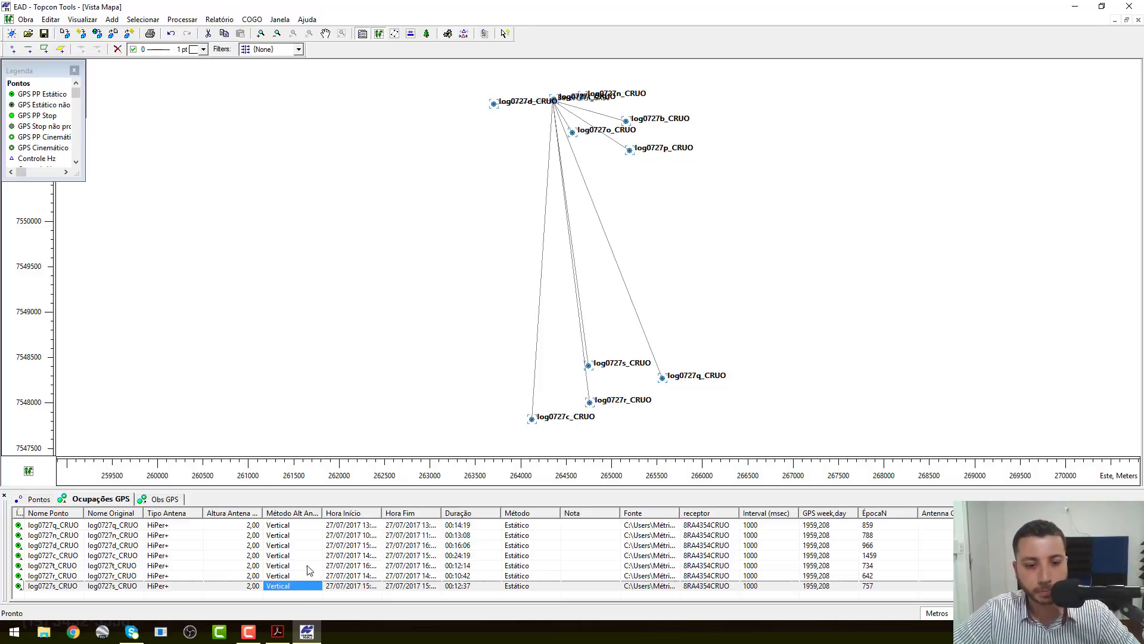
scroll(294, 581, "up", 2)
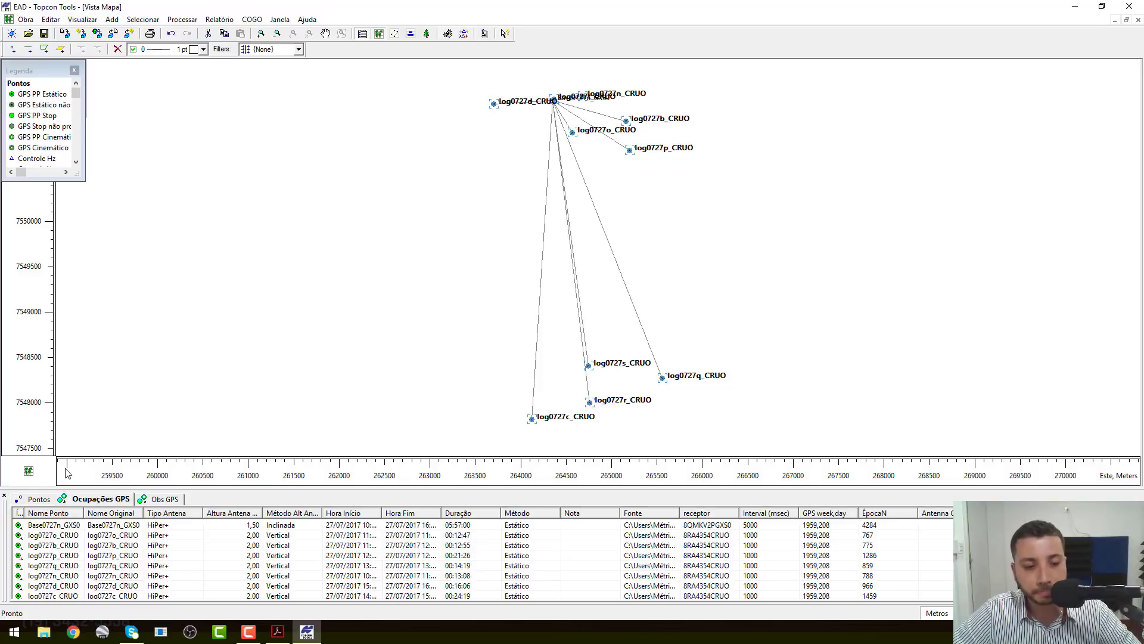
left_click(42, 502)
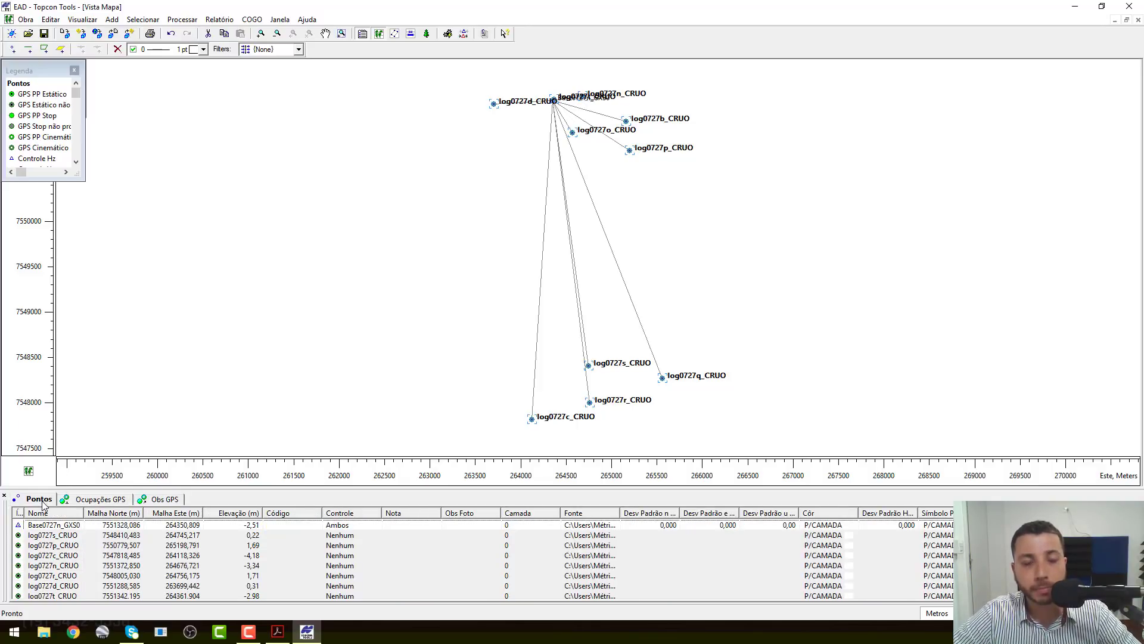
left_click(192, 22)
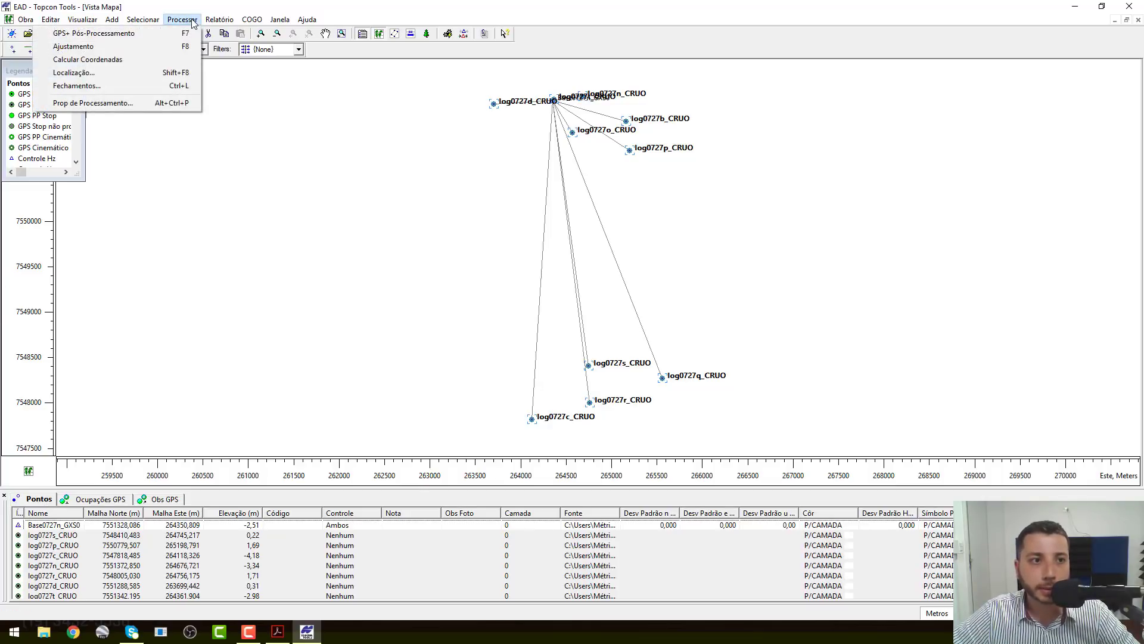
left_click(160, 34)
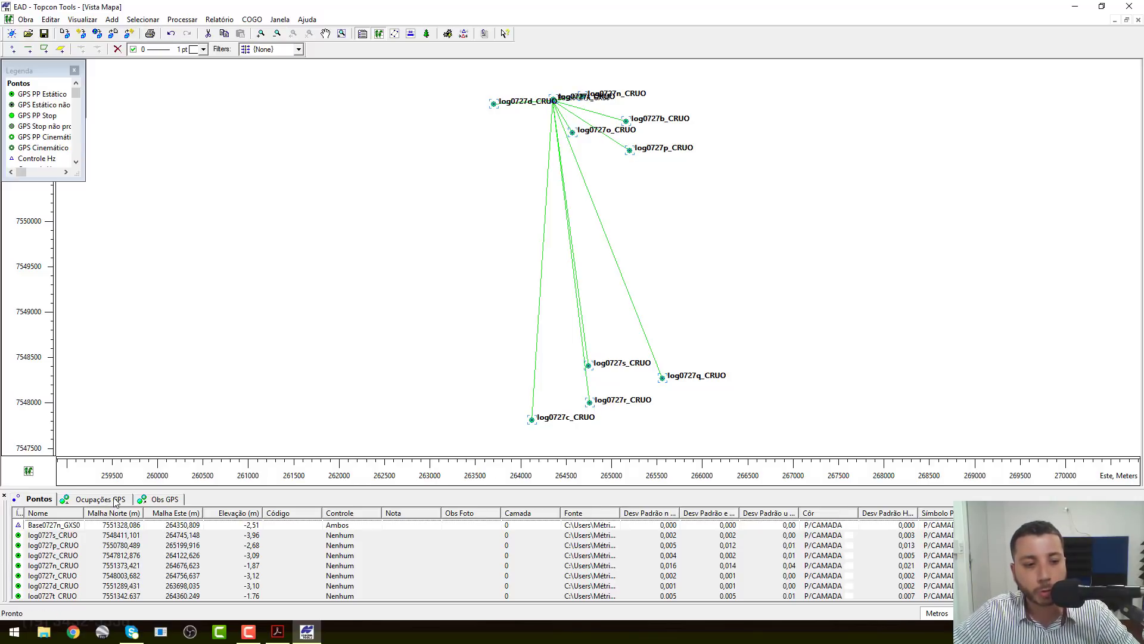
Step: Review the GPS occupations and check the solution type of the processed baselines in the GPS observations list
left_click(117, 502)
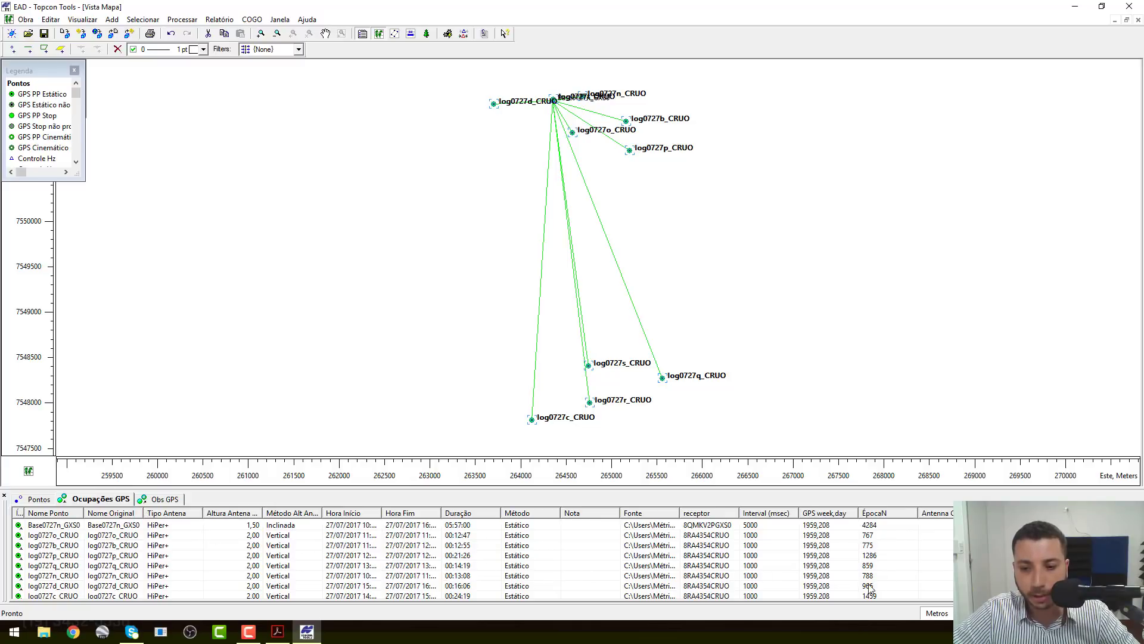
left_click(165, 502)
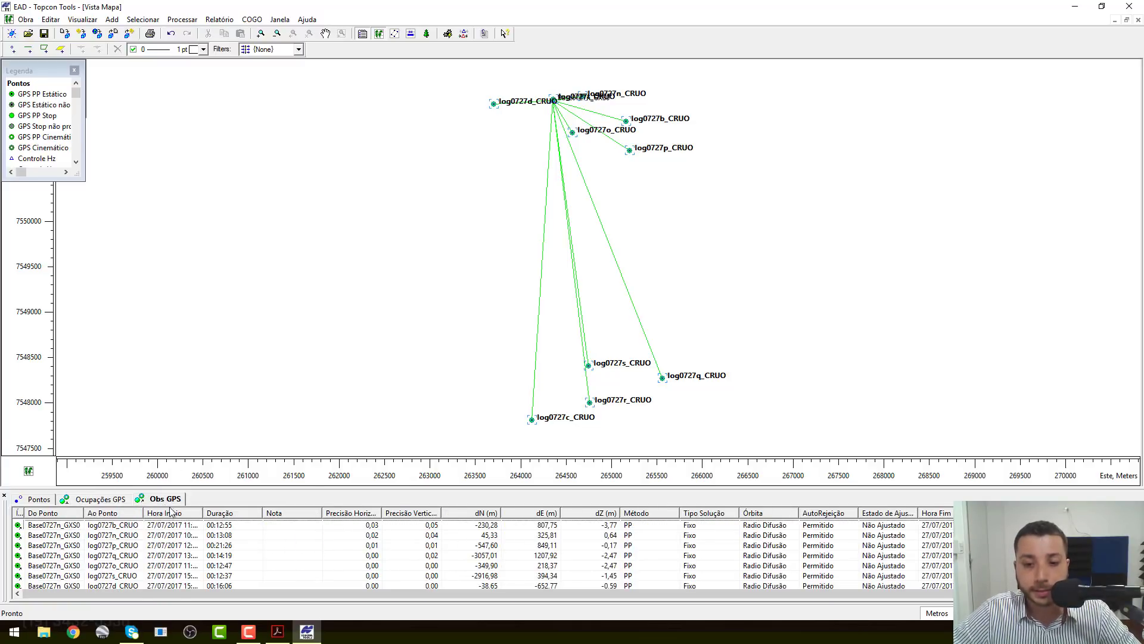
left_click(709, 536)
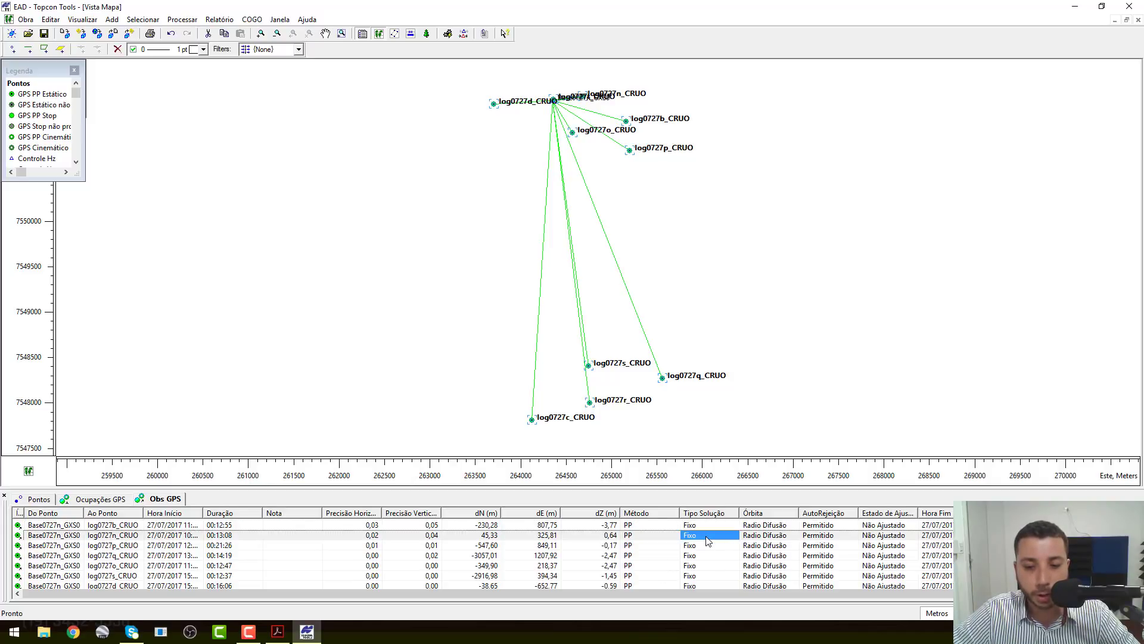
scroll(483, 554, "down", 2)
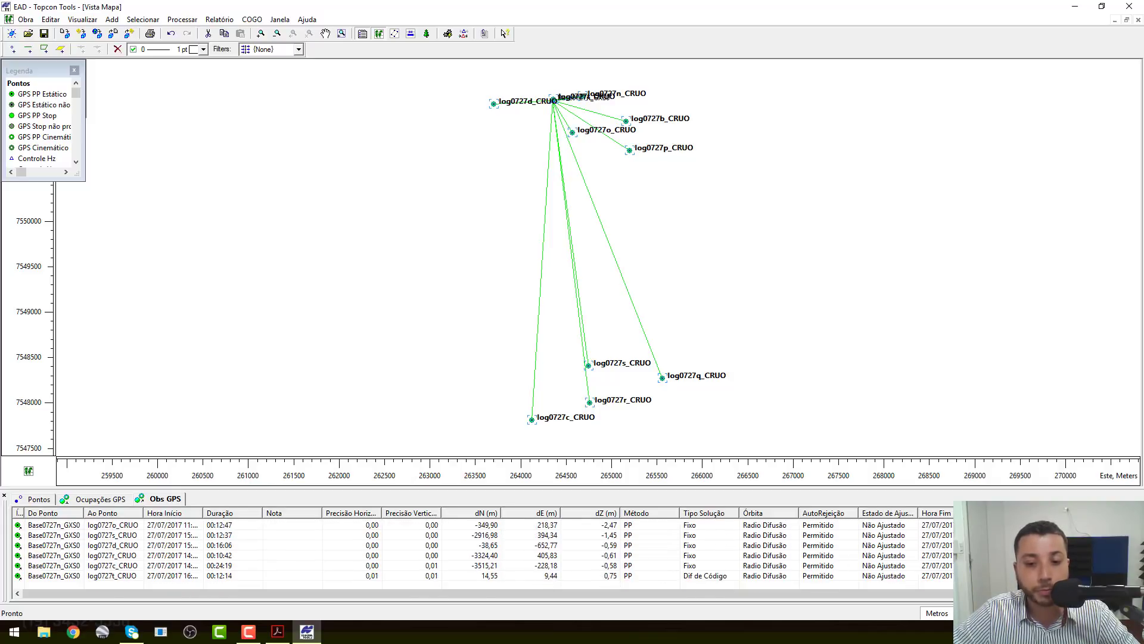
scroll(483, 554, "up", 1)
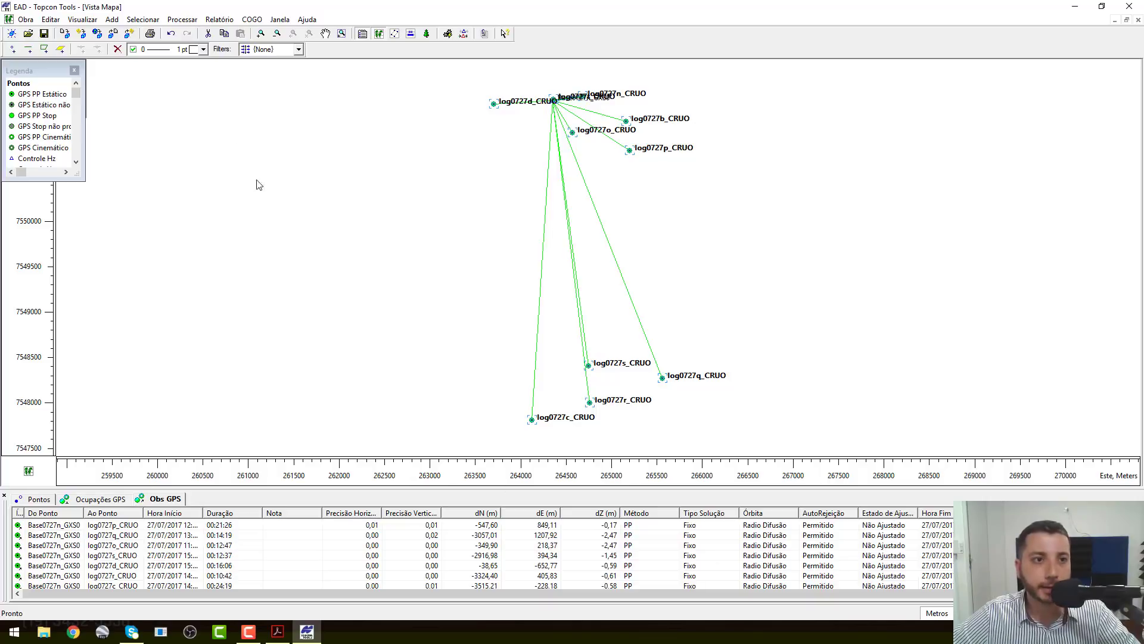
Step: Run the network adjustment on the job, examine the points failing quality control, and dismiss the adjustment results
left_click(197, 24)
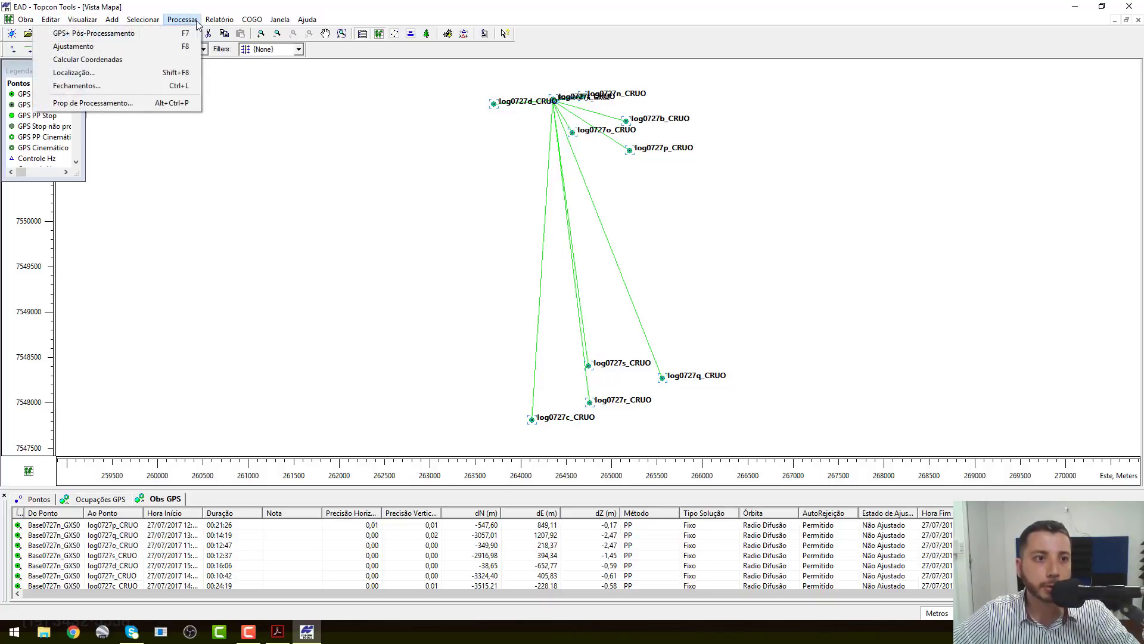
left_click(162, 46)
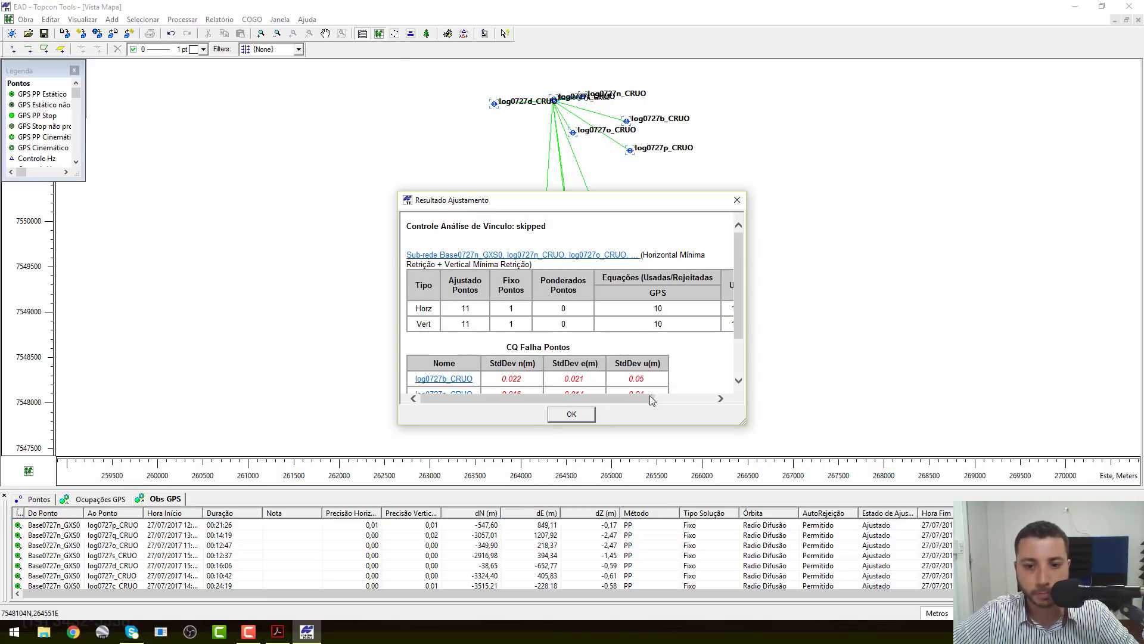
mouse_move(652, 400)
left_mouse_down()
mouse_move(697, 401)
mouse_move(655, 401)
left_mouse_up()
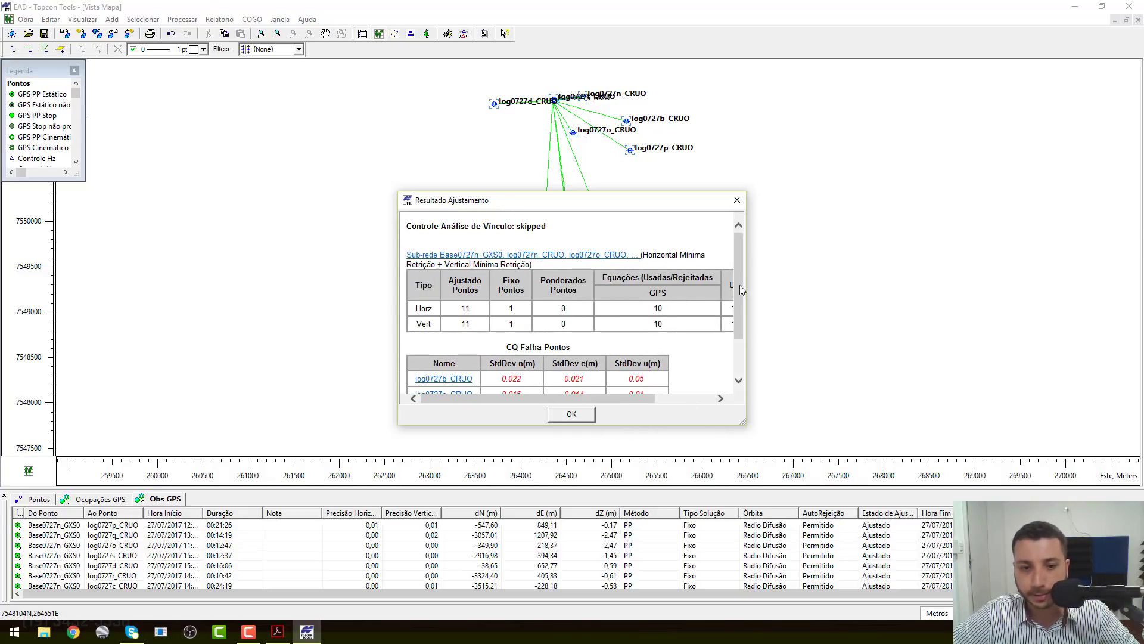
left_click_drag(740, 286, 744, 331)
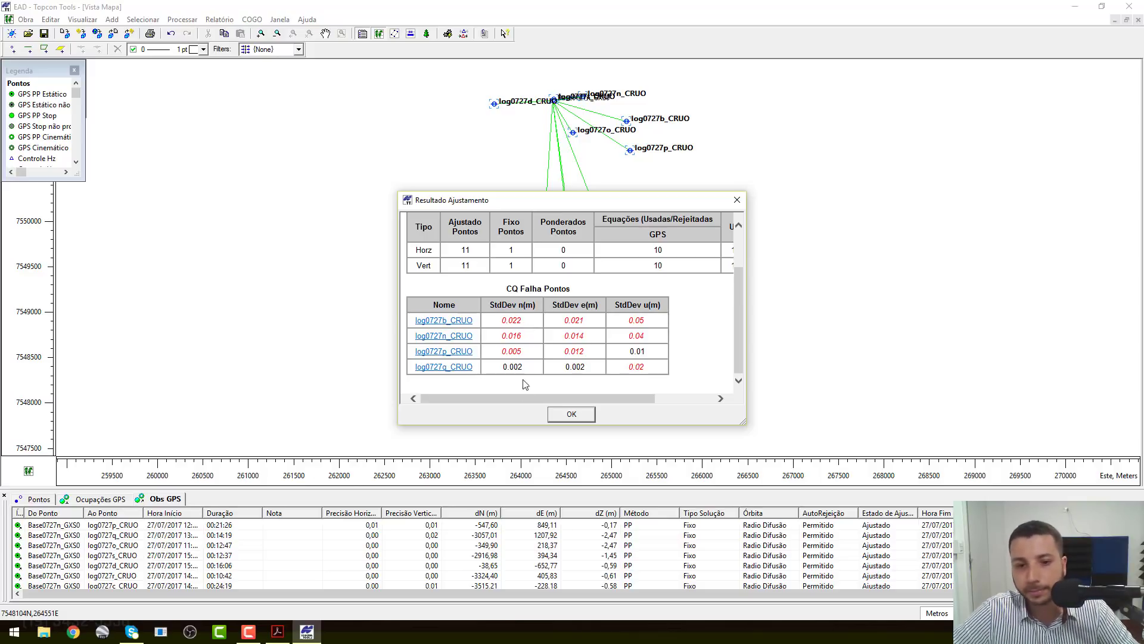
left_click(565, 417)
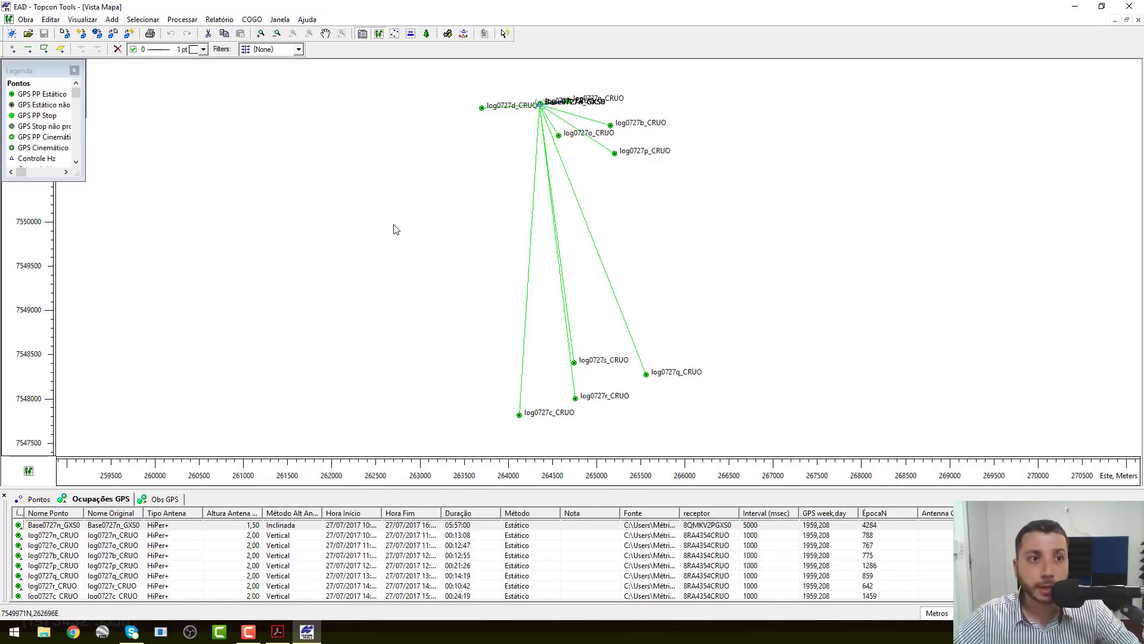
Step: Create a new report named Métrica TOPO in the report configuration
left_click(220, 19)
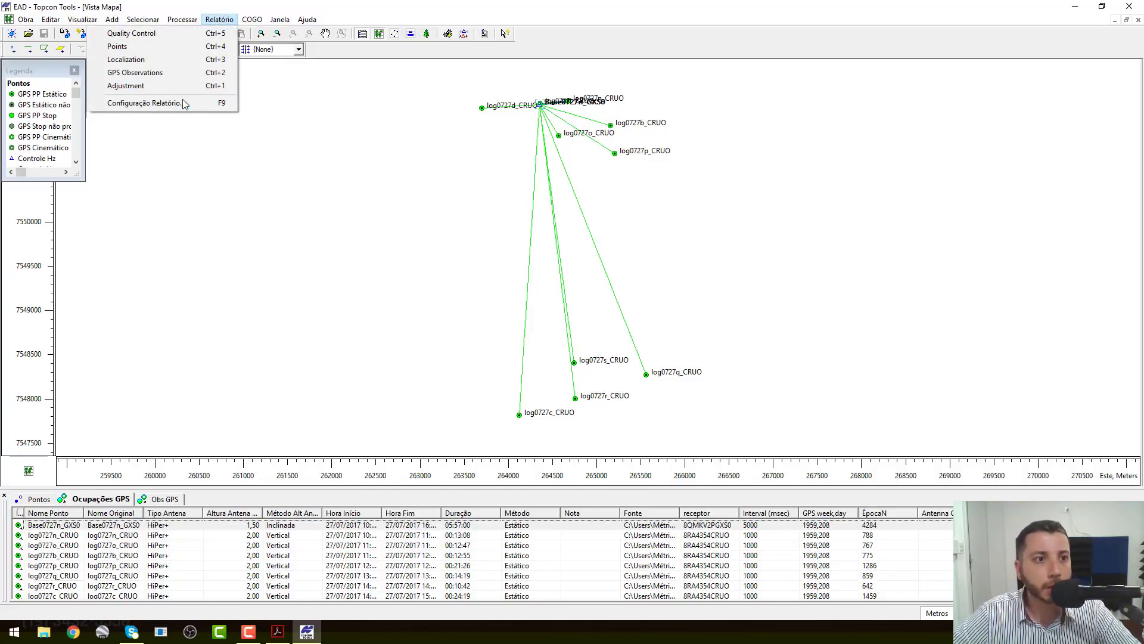
key("Up")
key("Up")
key("Up")
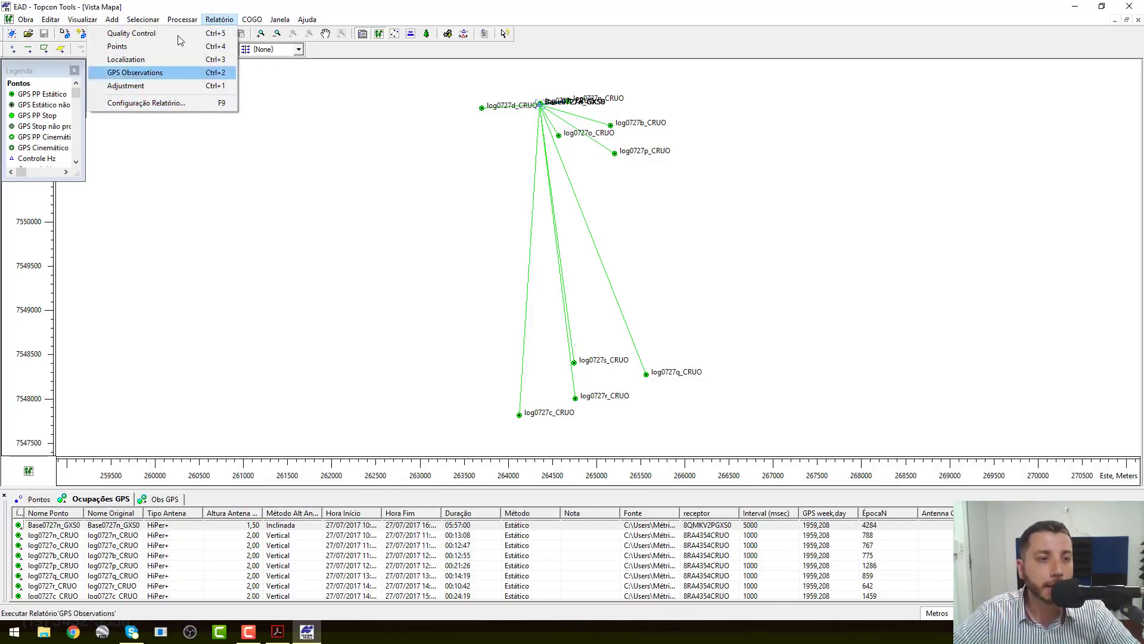
left_click(184, 104)
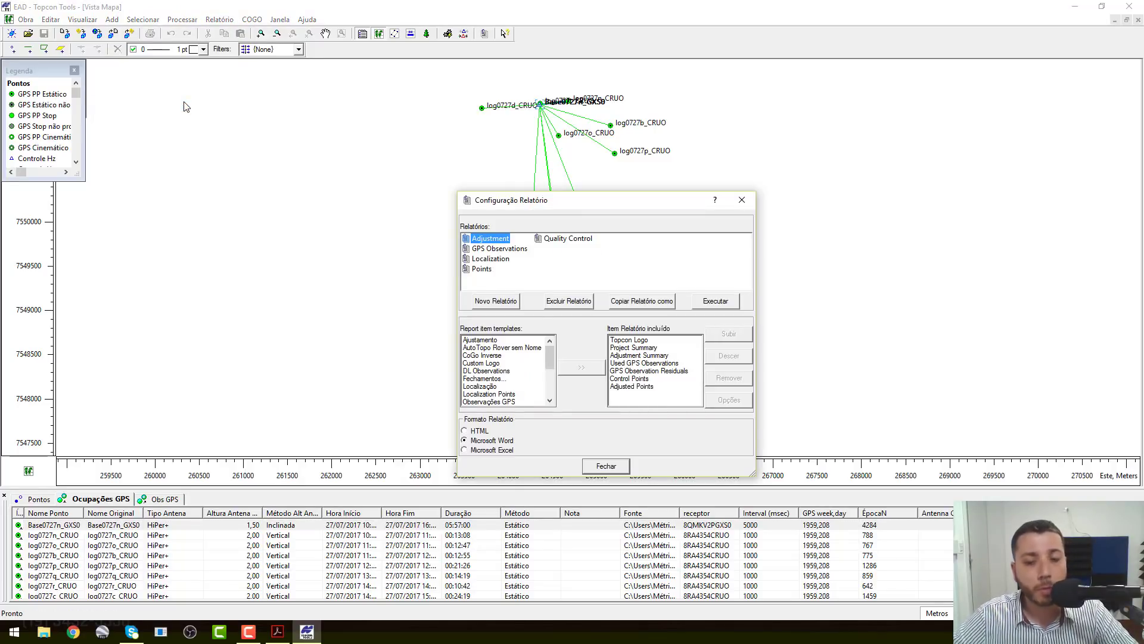
left_click(501, 303)
type("Métrica TO")
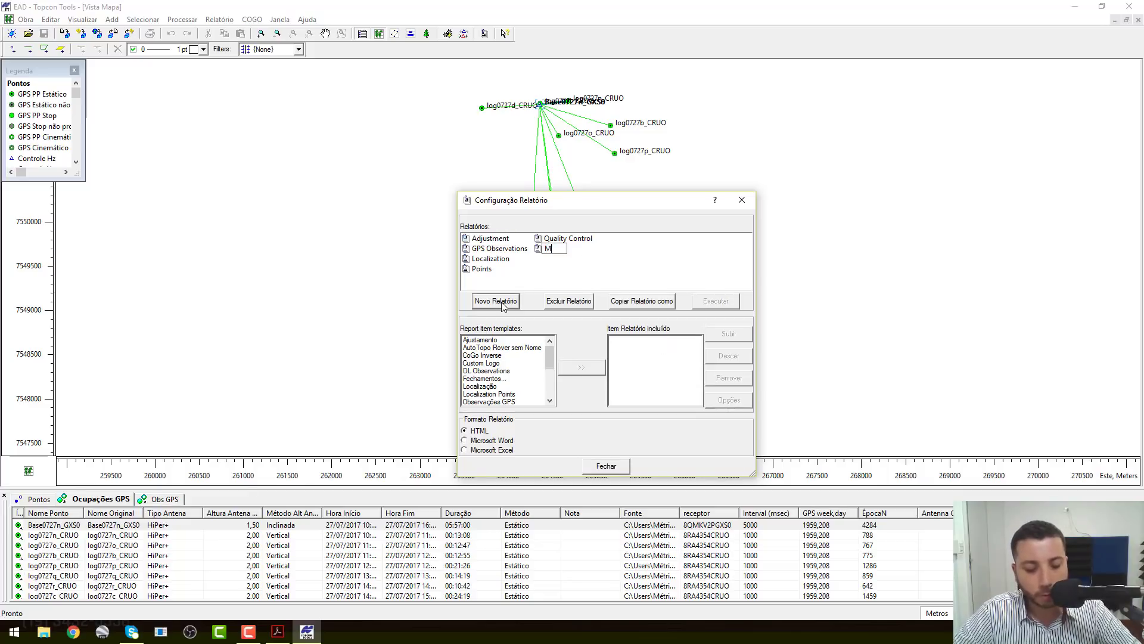
key("Return")
type("PO")
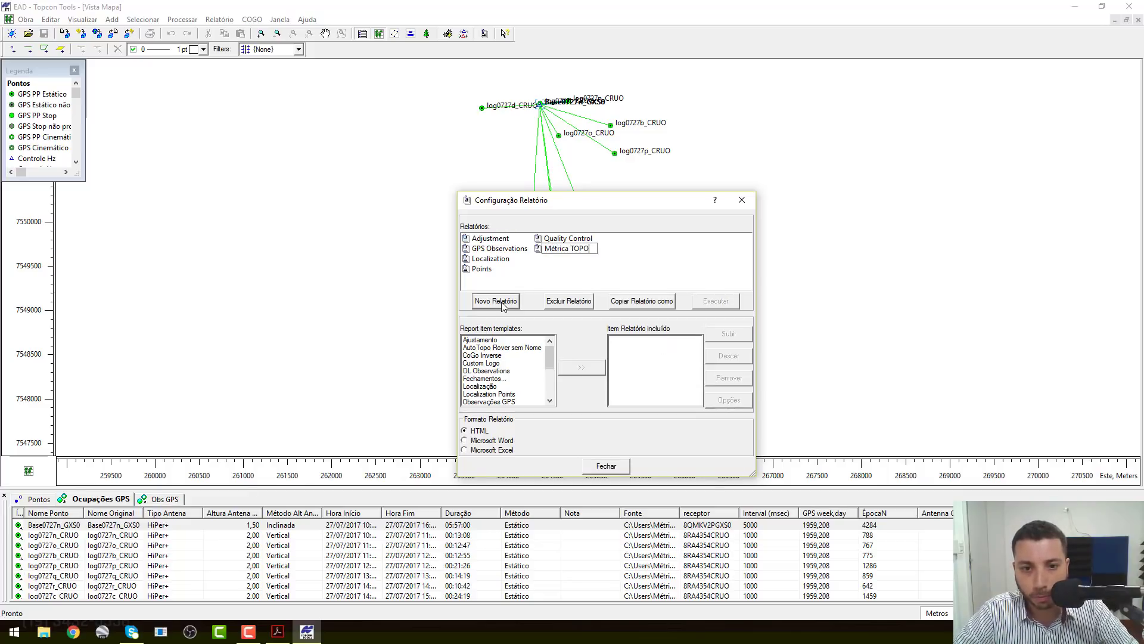
key("Return")
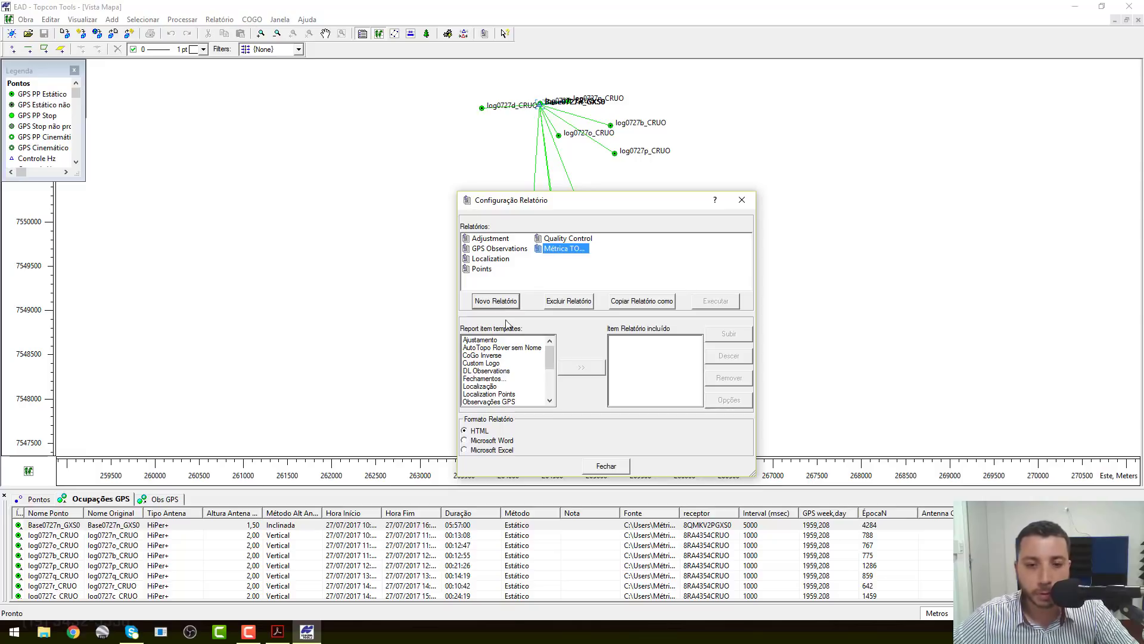
Step: Add Point Summary, Ocupações GPS and Observações GPS to the Métrica TOPO report, placing Observações GPS ahead of Ocupações GPS
scroll(512, 354, "down", 2)
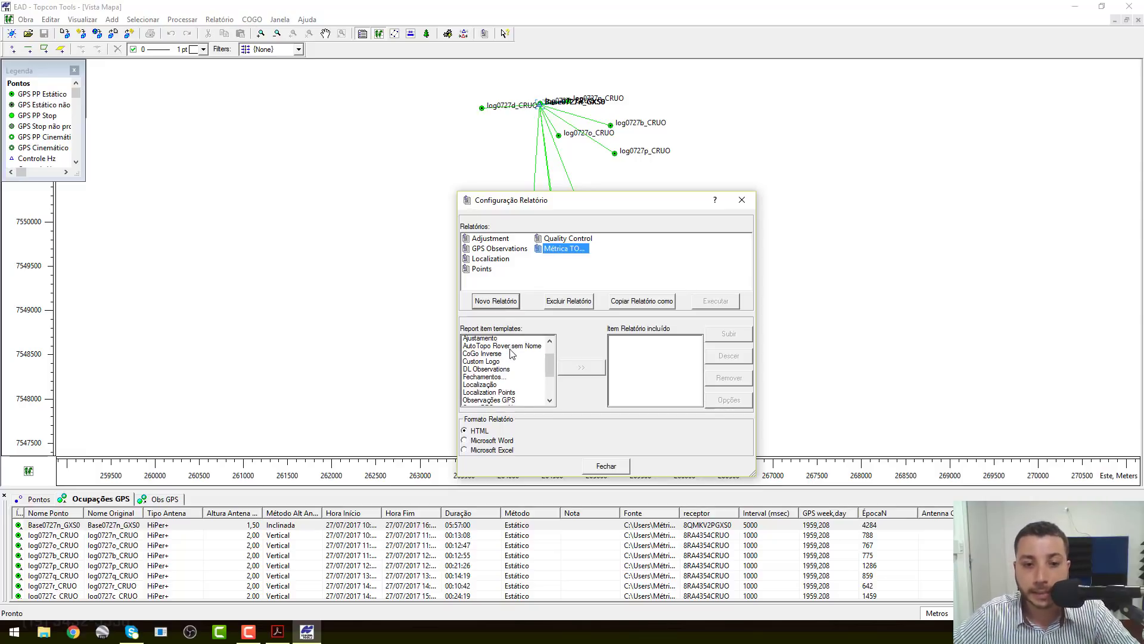
double_click(501, 408)
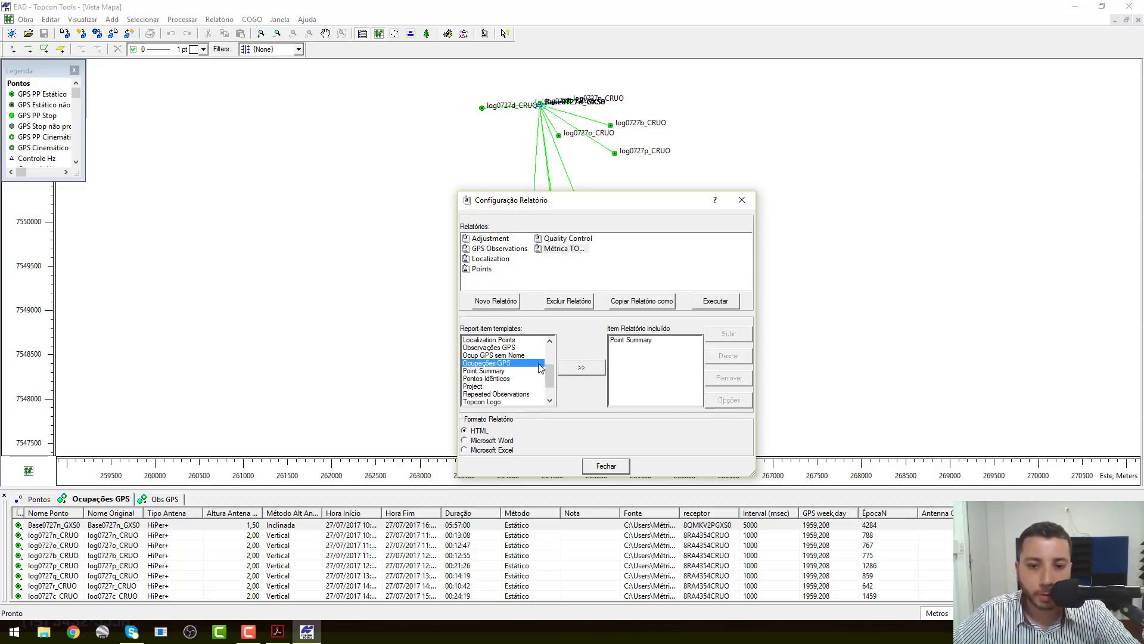
left_click(536, 369)
left_click(575, 369)
left_click(512, 381)
scroll(511, 380, "up", 1)
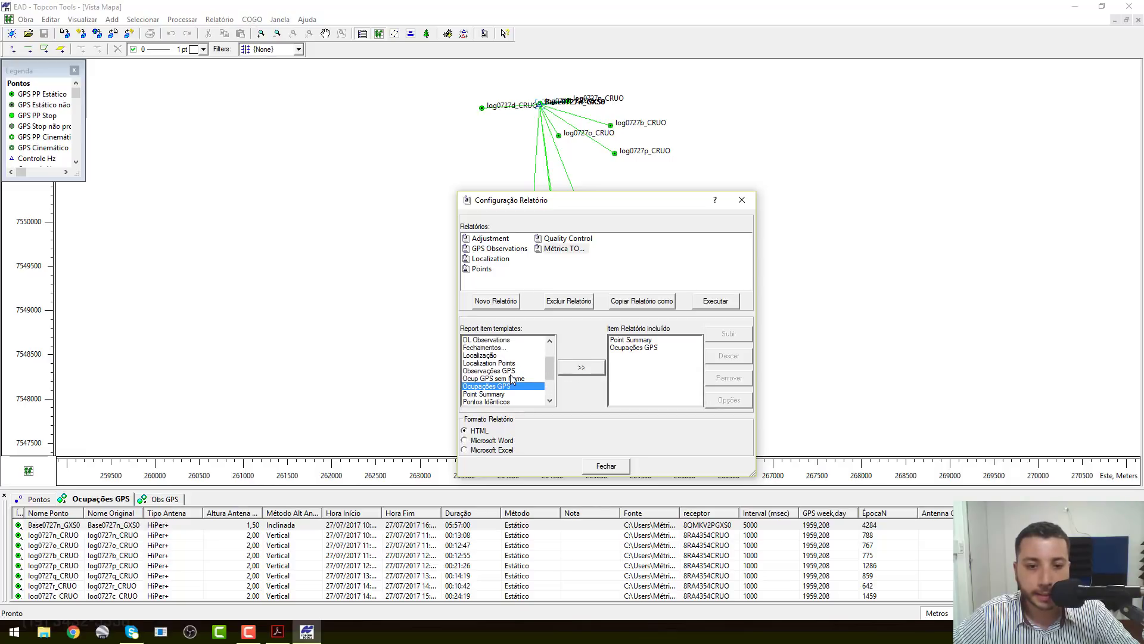
left_click(513, 371)
left_click(592, 370)
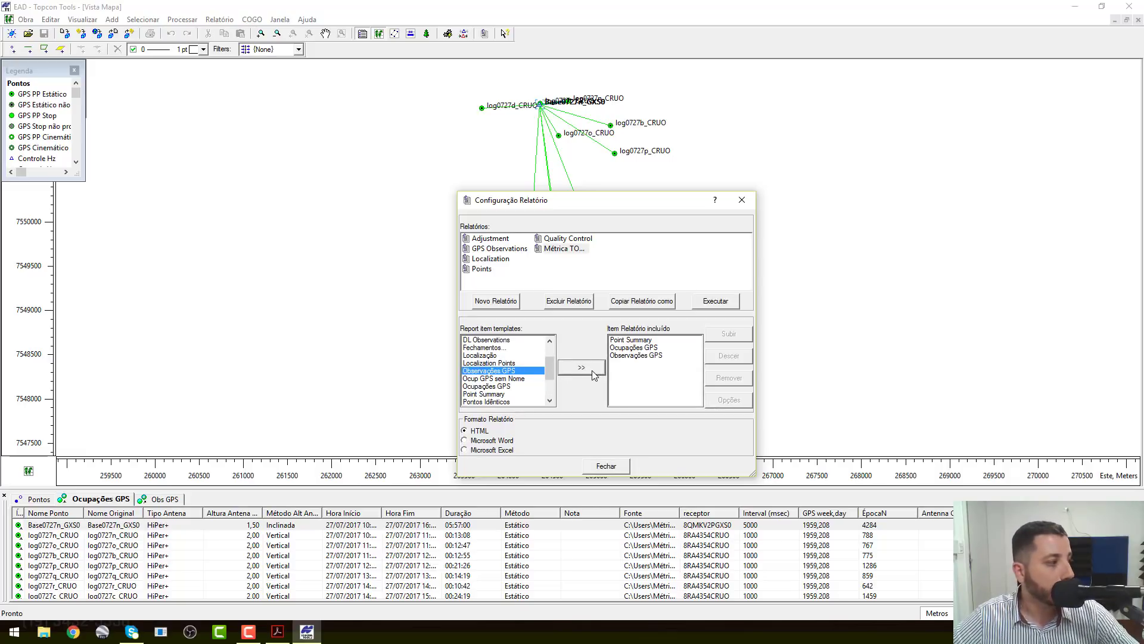
left_click(662, 356)
left_click(729, 333)
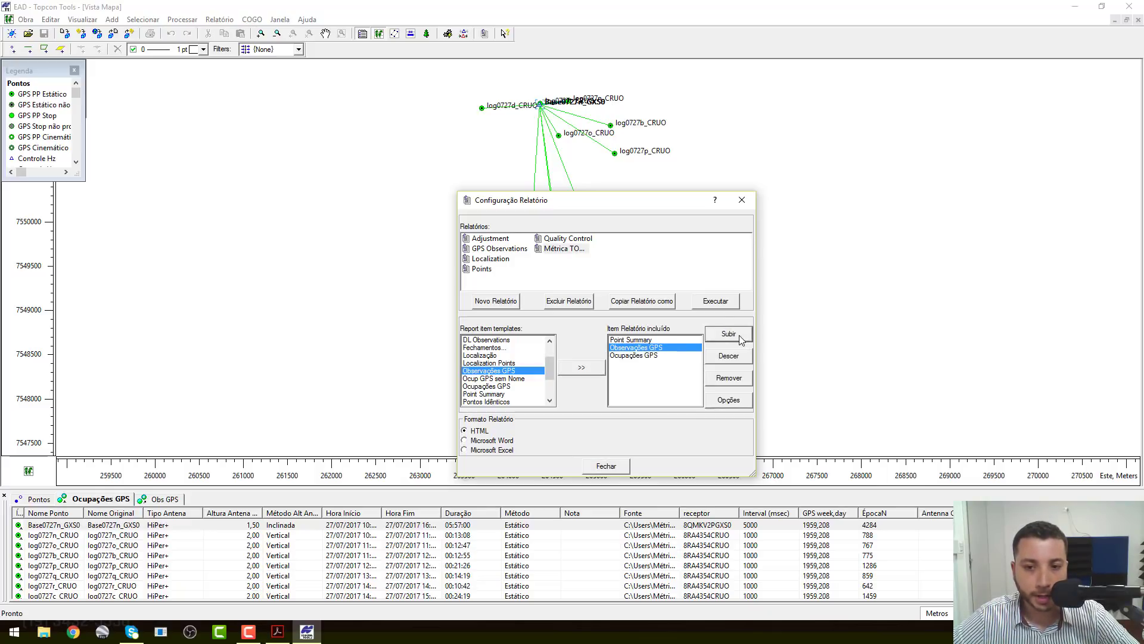
Step: Remove all the default selected columns from the Point Summary item's options
left_click(666, 340)
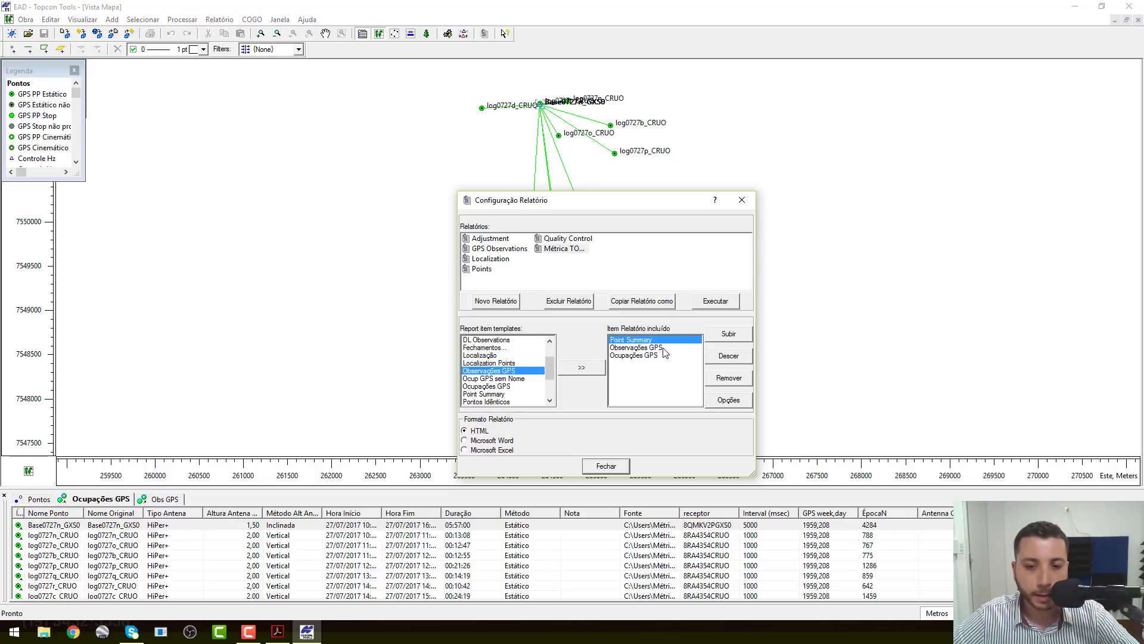
left_click(664, 348)
left_click(663, 356)
left_click(661, 340)
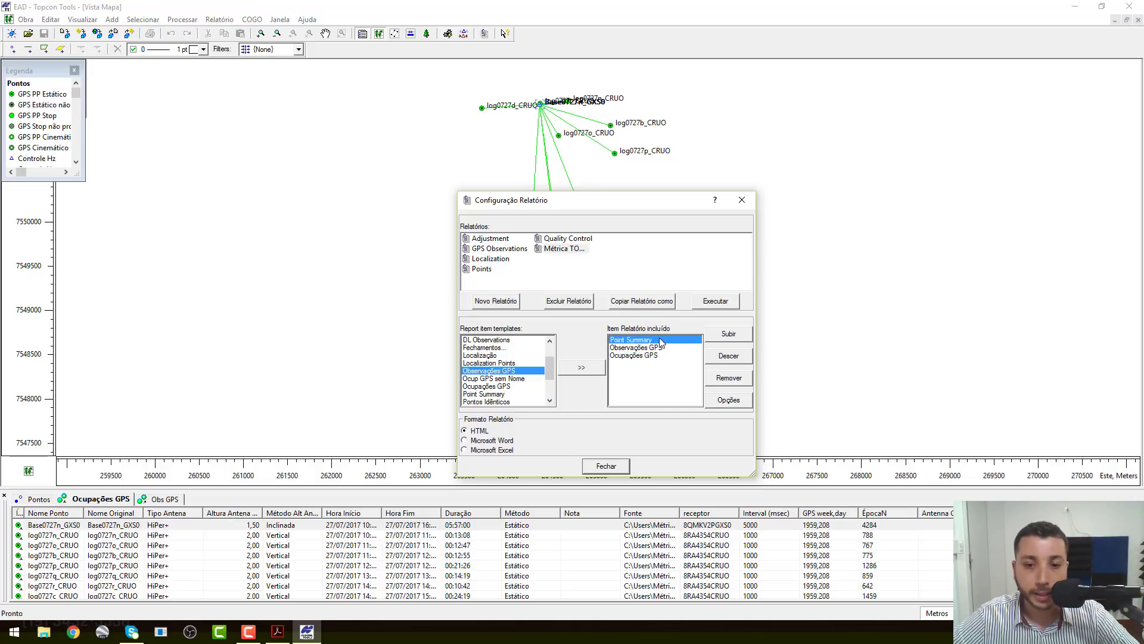
left_click(719, 403)
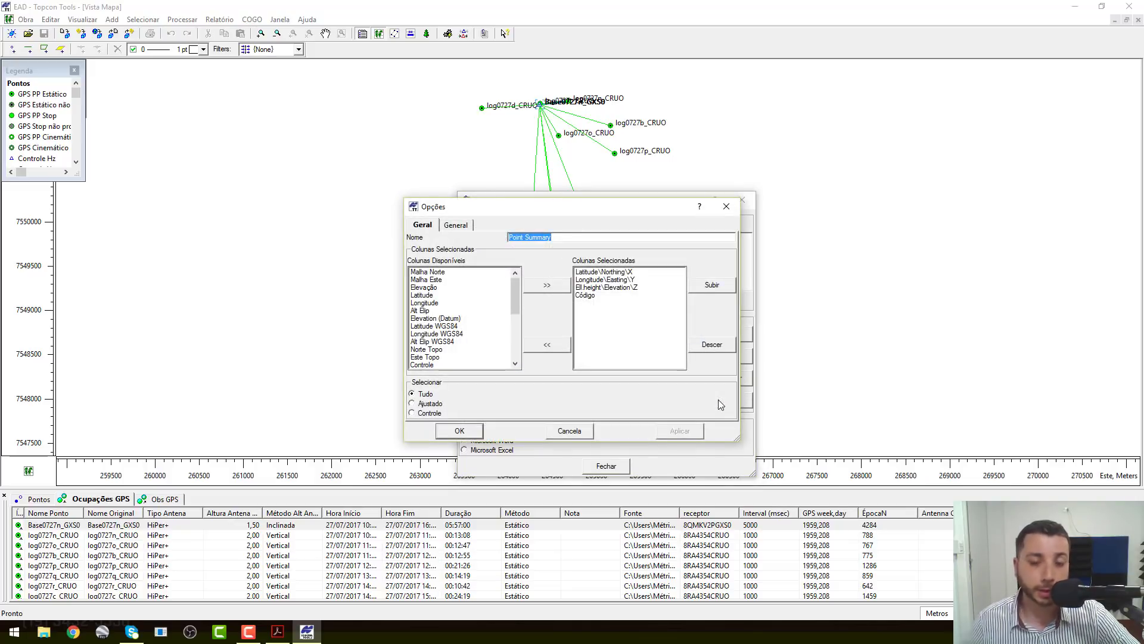
left_click_drag(633, 298, 601, 275)
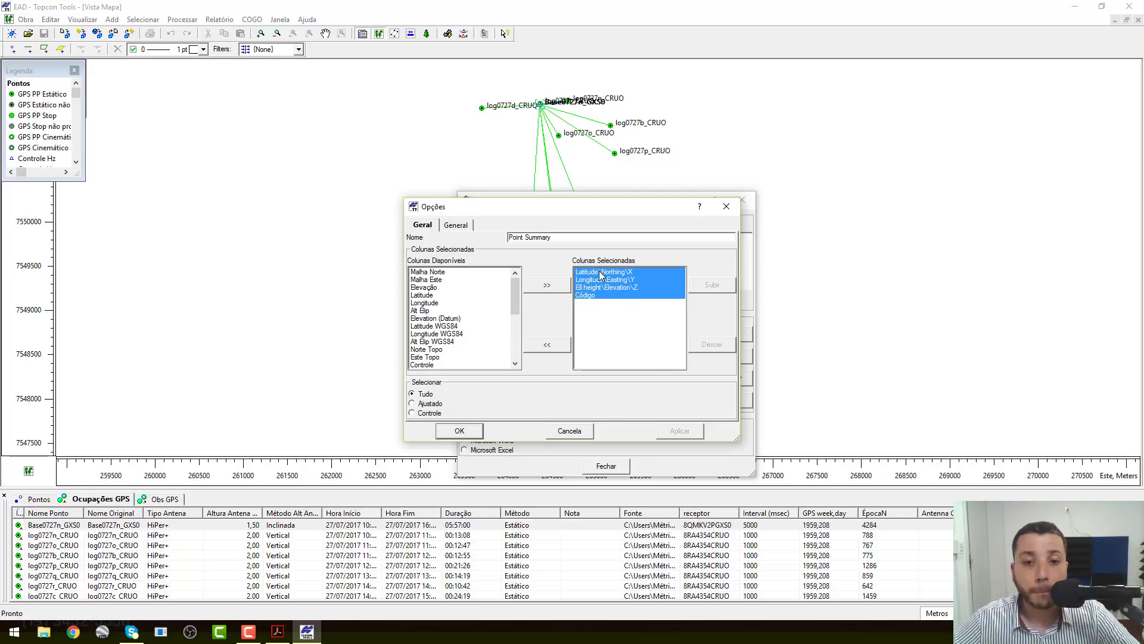
left_click(550, 345)
Step: Add the Malha Norte, Malha Este and Elevação columns to the Point Summary item and apply its options
scroll(501, 340, "down", 10)
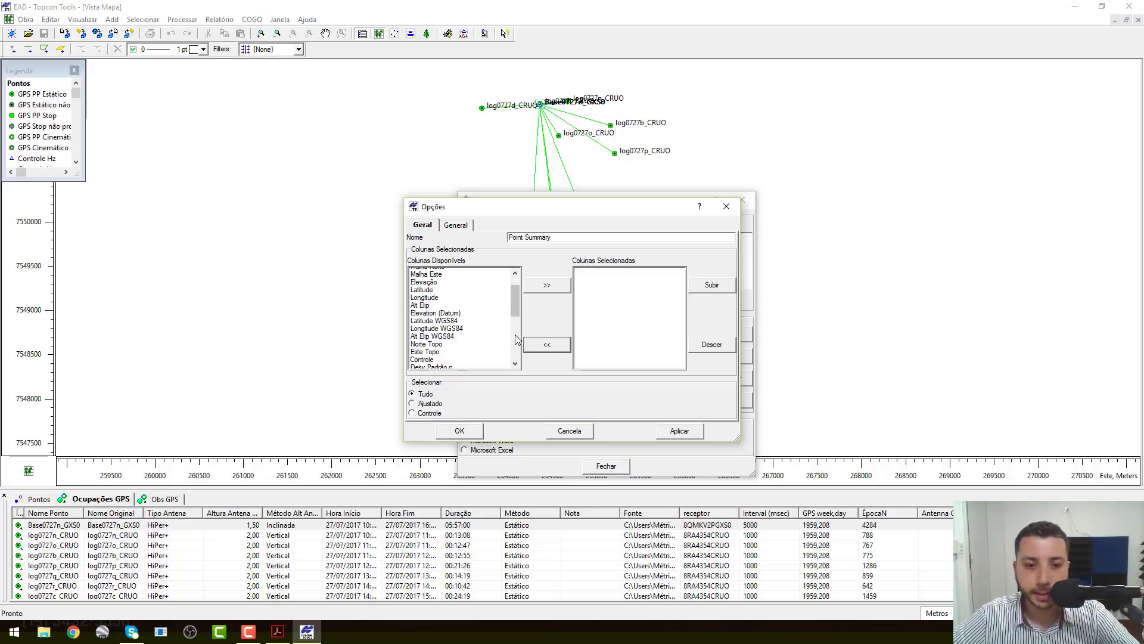
scroll(500, 340, "down", 2)
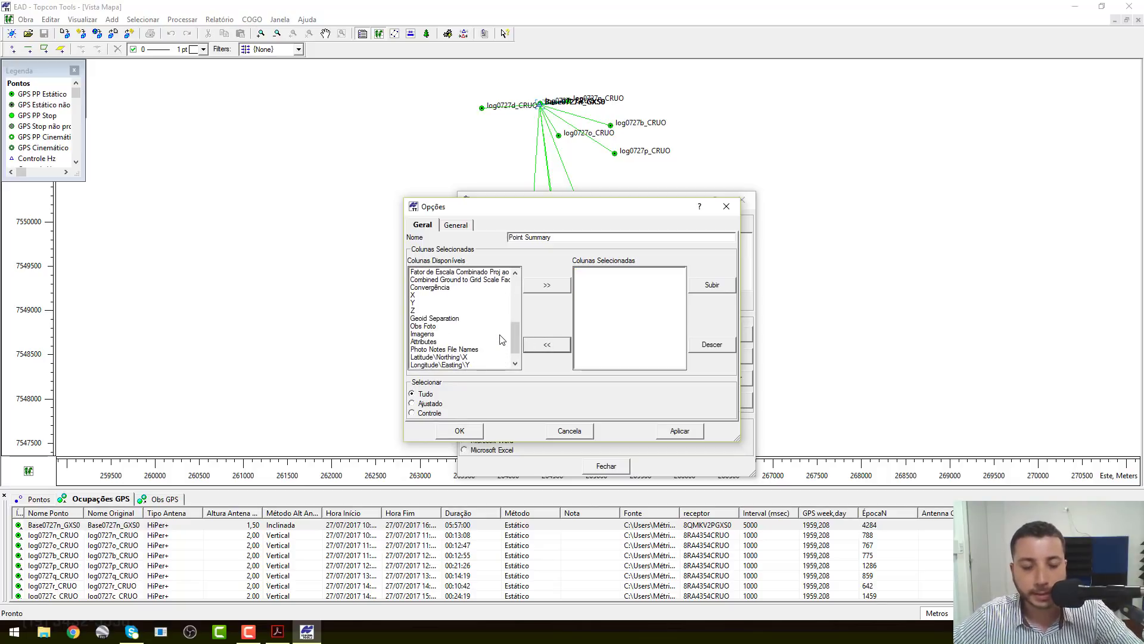
scroll(500, 340, "up", 1)
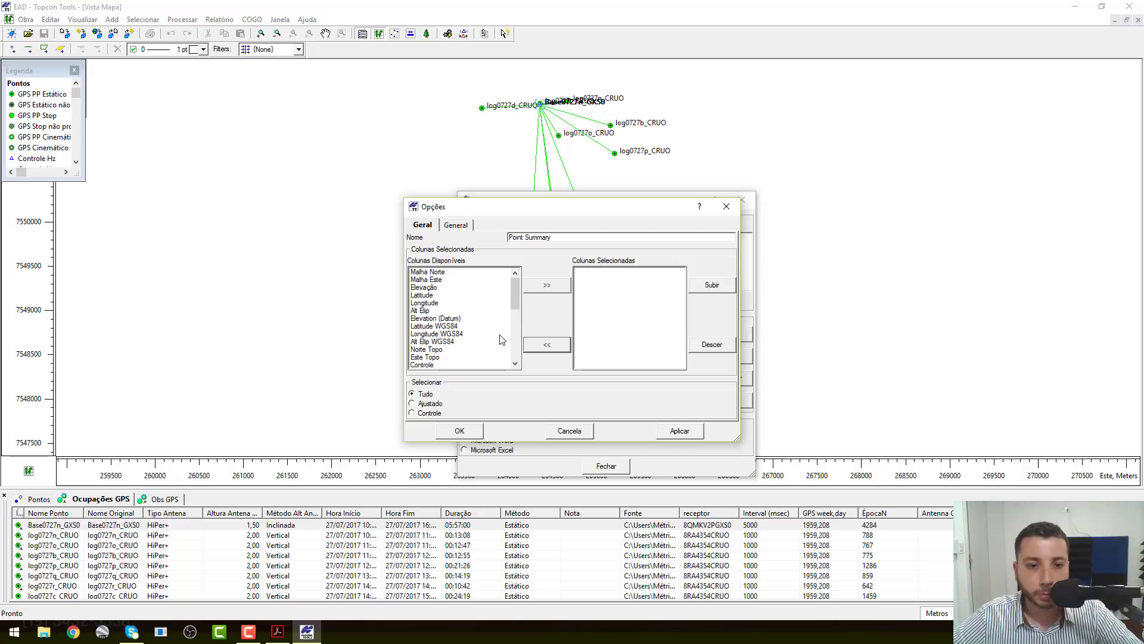
left_click(455, 272)
left_click(451, 280, "ctrl")
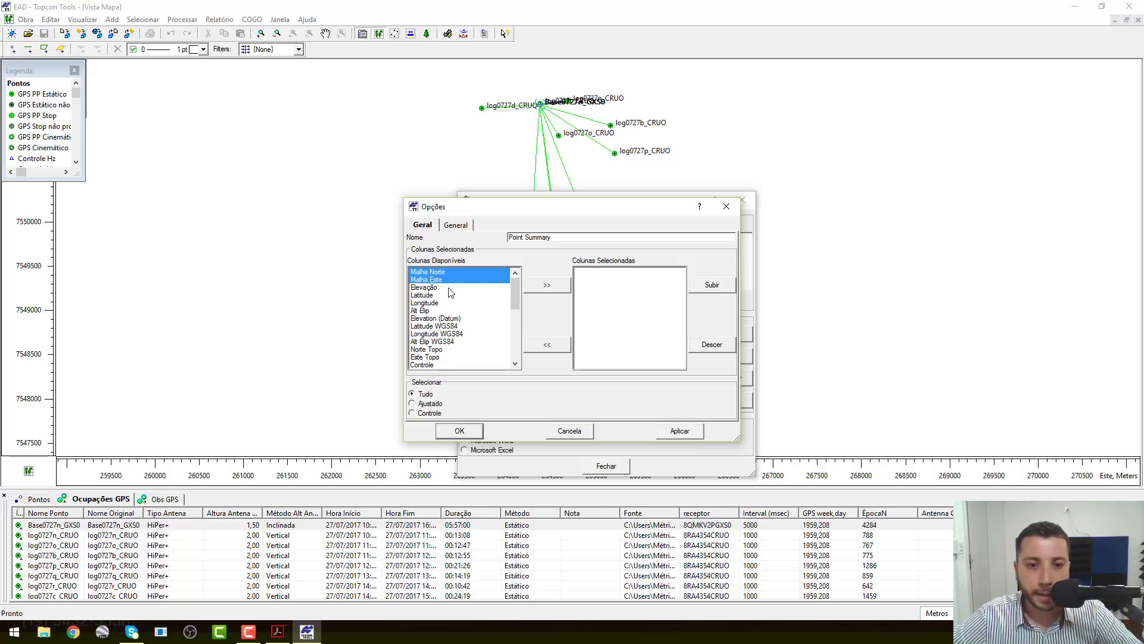
left_click(452, 288, "ctrl")
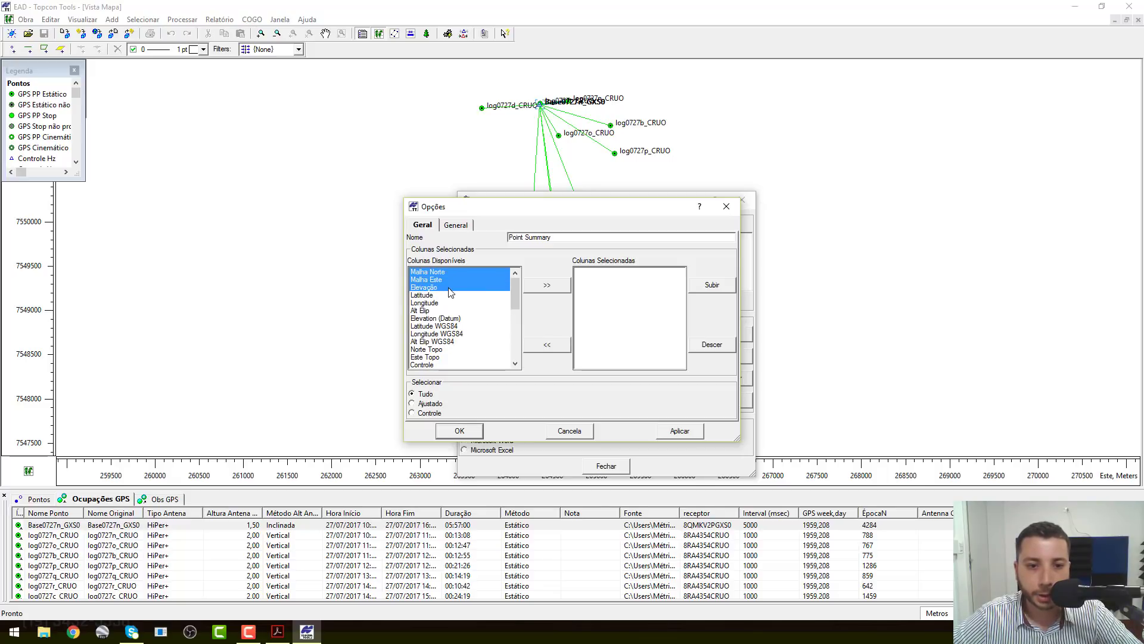
left_click(544, 289)
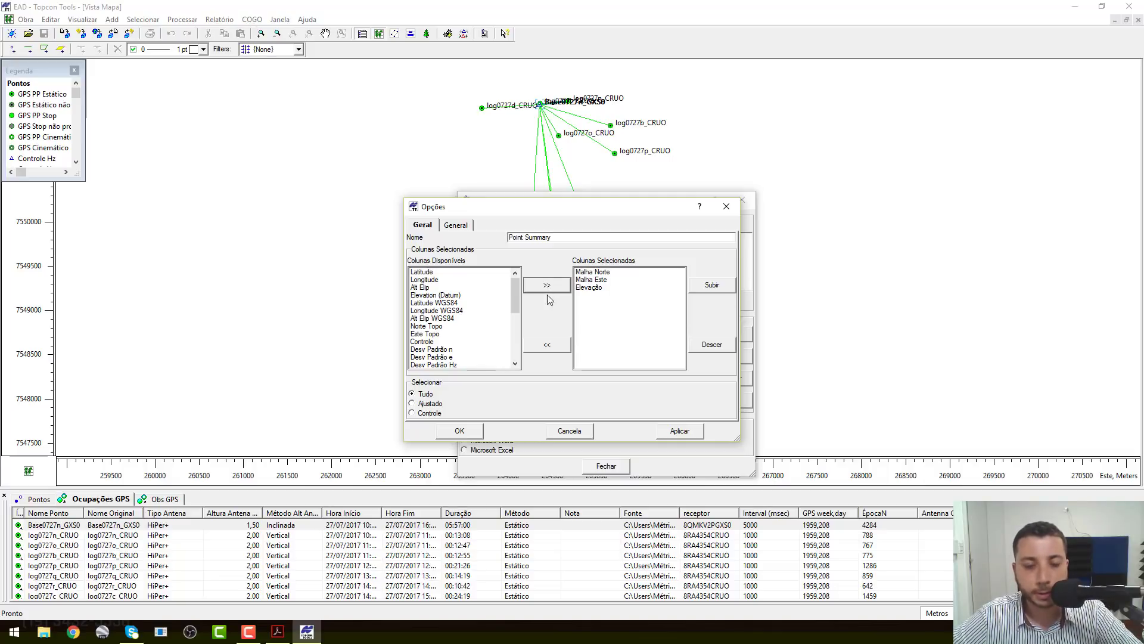
left_click(685, 433)
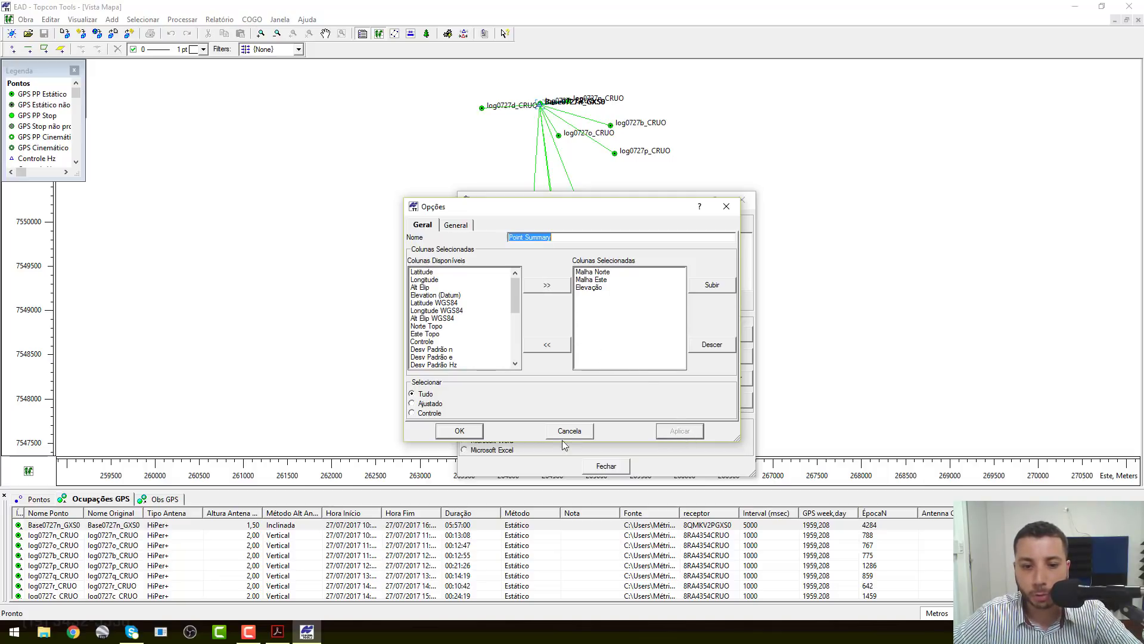
left_click(471, 433)
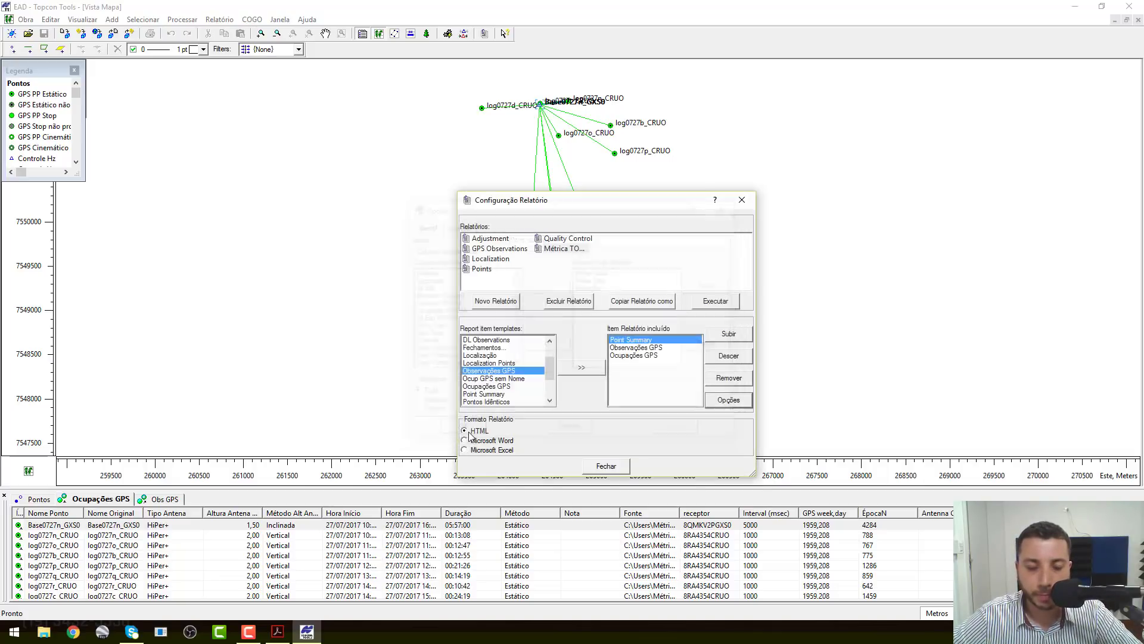
Step: Add the SigmaX, SigmaY and SigmaZ columns to the Observações GPS item of the Métrica TOPO report and apply its options
left_click(638, 348)
left_click(728, 401)
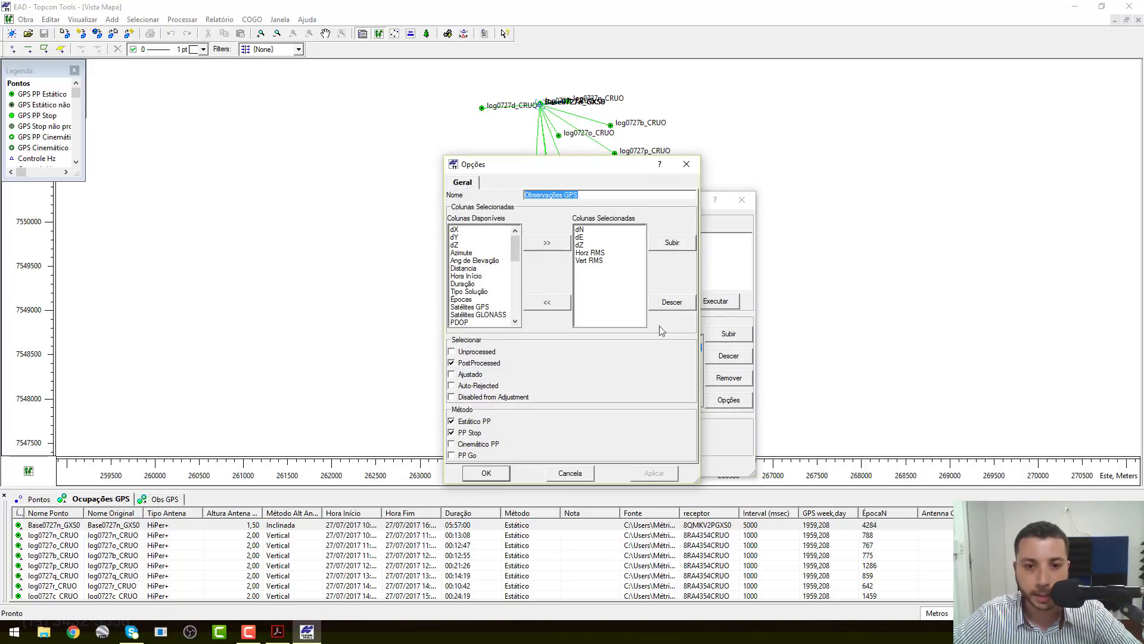
left_click(582, 229)
left_click(587, 237)
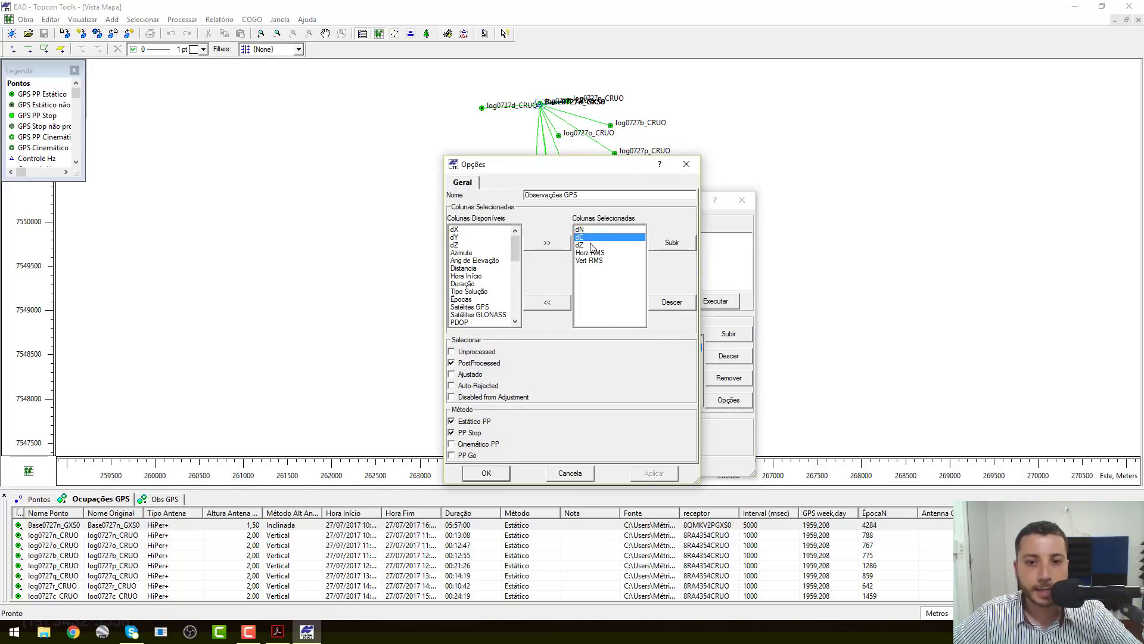
left_click(608, 245)
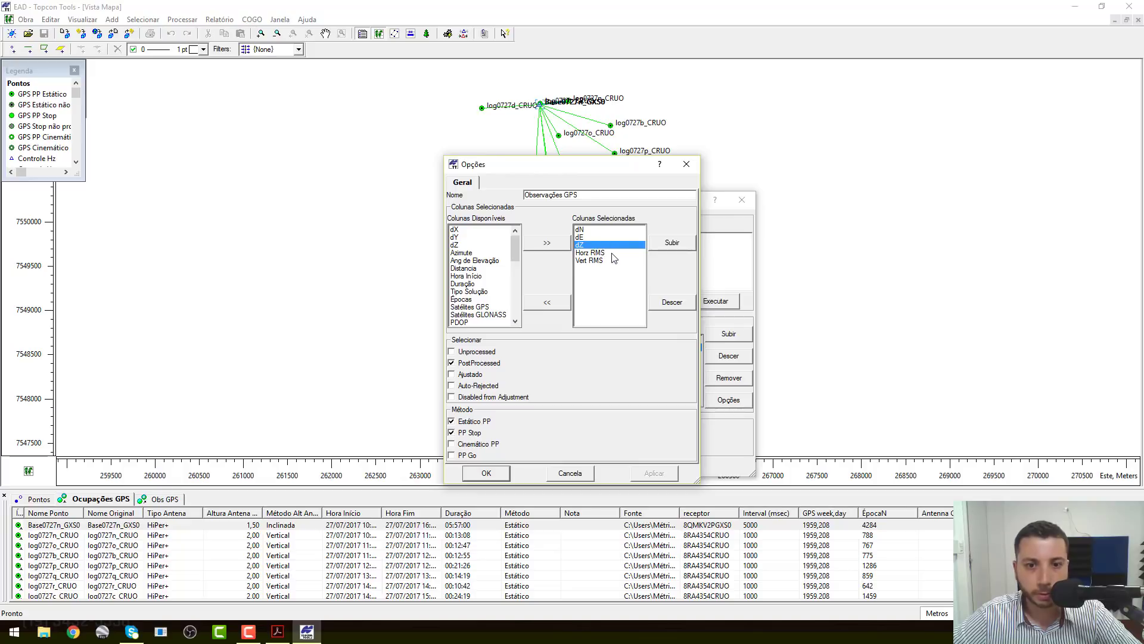
left_click(614, 254)
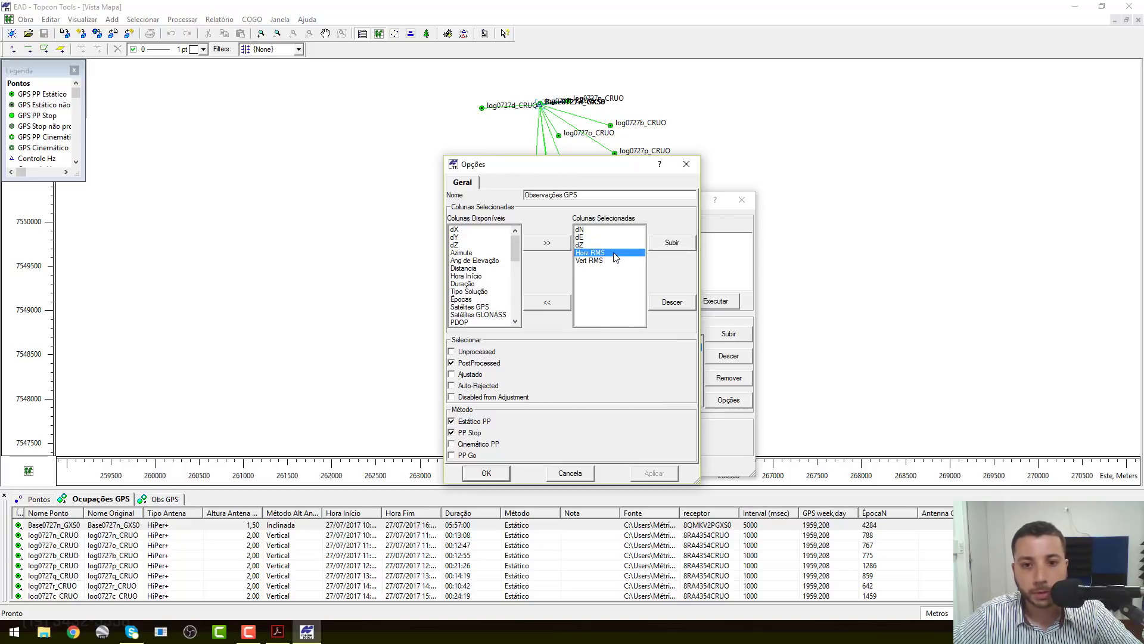
left_click(605, 261)
scroll(490, 273, "down", 3)
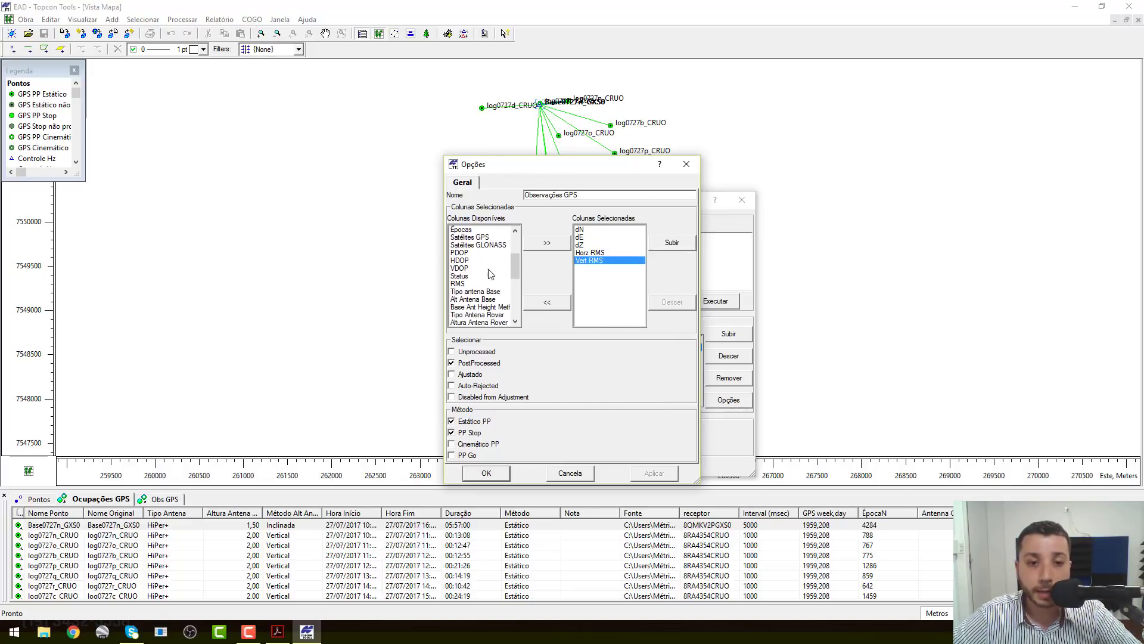
scroll(490, 273, "down", 5)
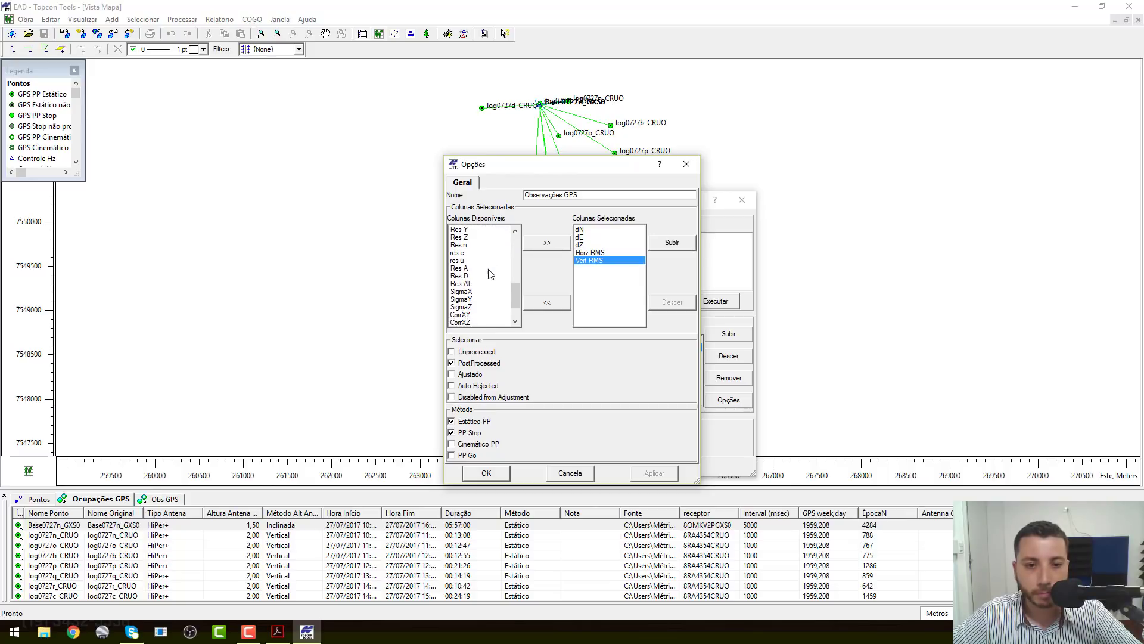
left_click(471, 292)
left_click(471, 299, "ctrl")
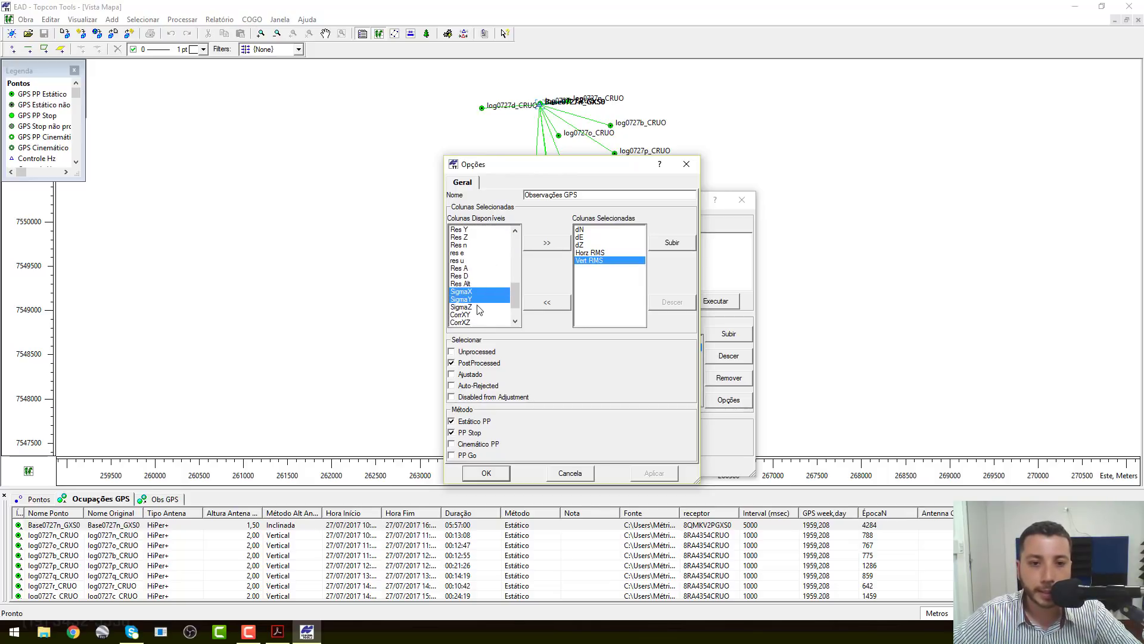
left_click(547, 246)
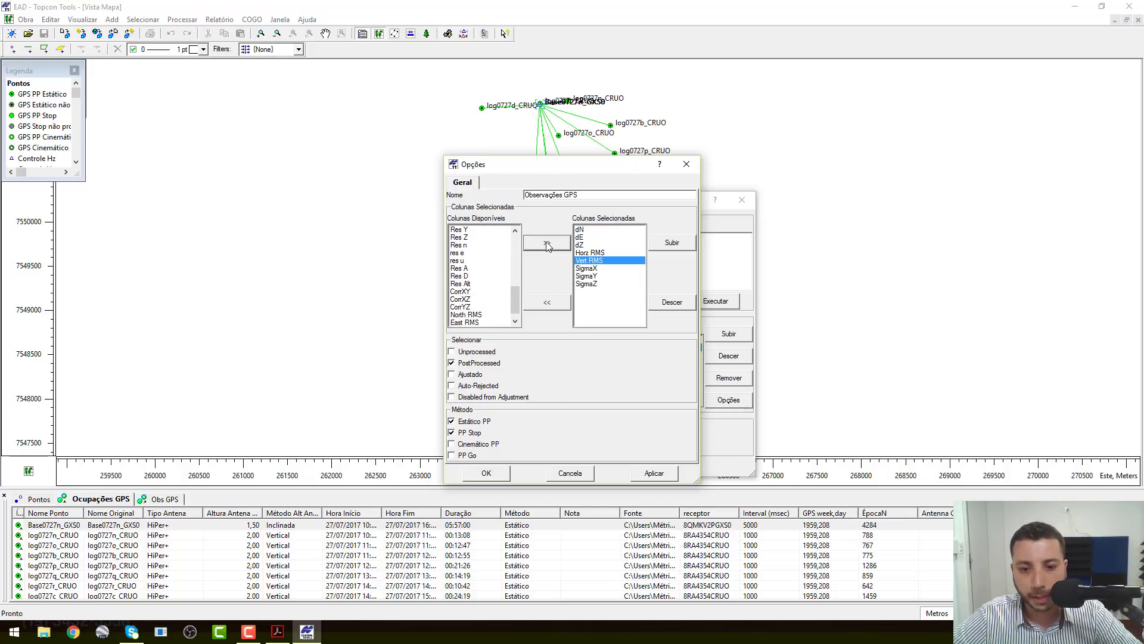
left_click(656, 473)
left_click(486, 473)
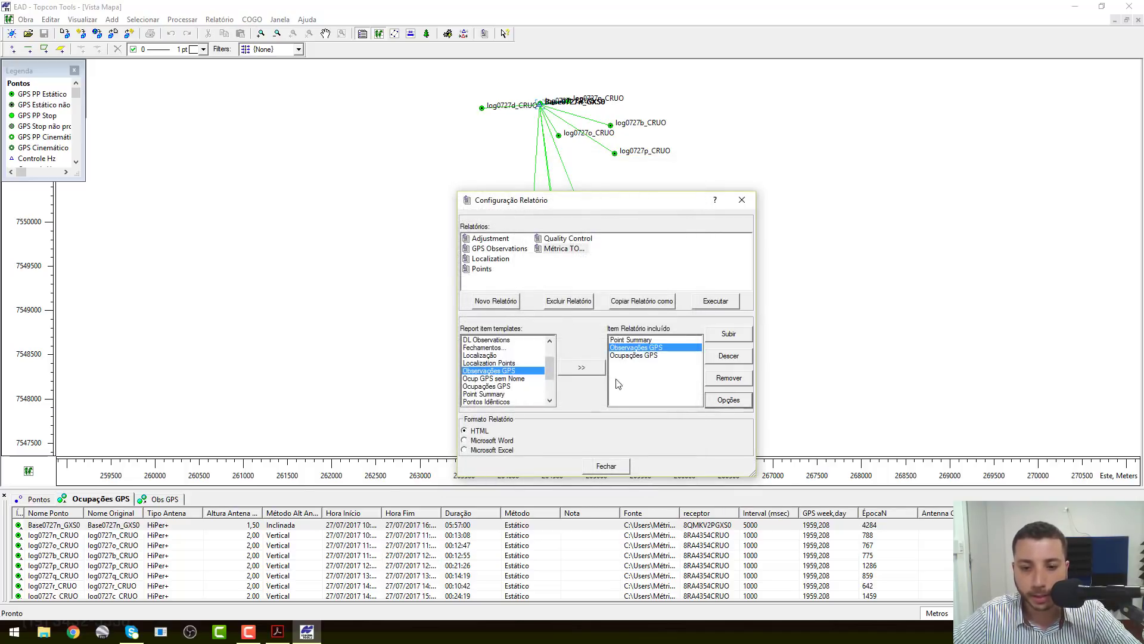
Step: Add the Fonte column to the Ocupações GPS item of the report and apply its options
left_click(649, 356)
left_click(730, 401)
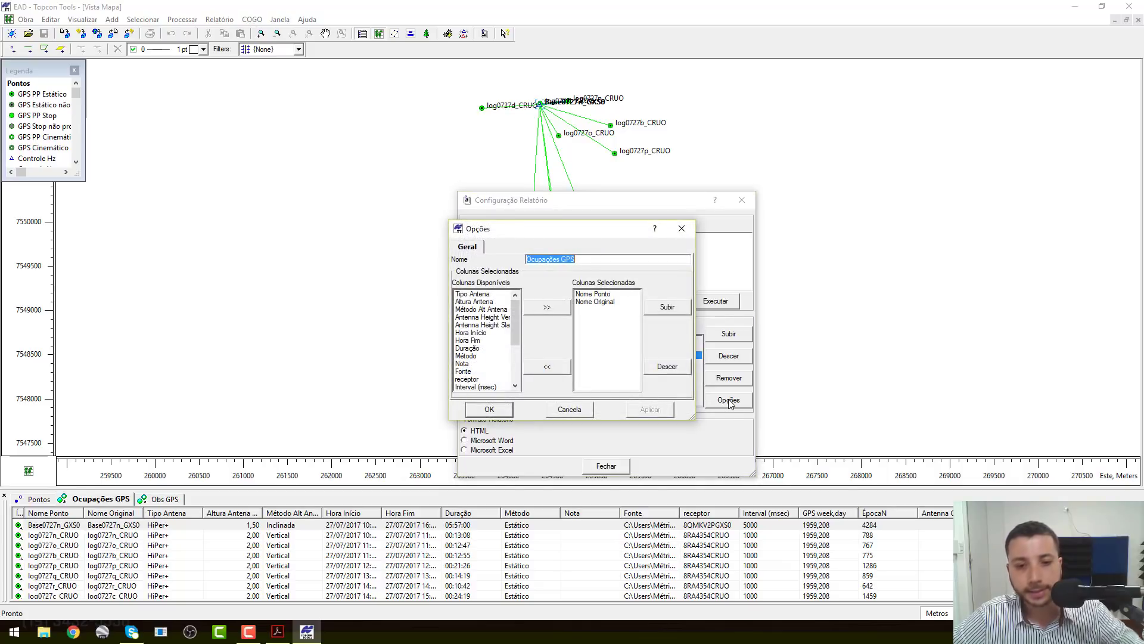
left_click(611, 294)
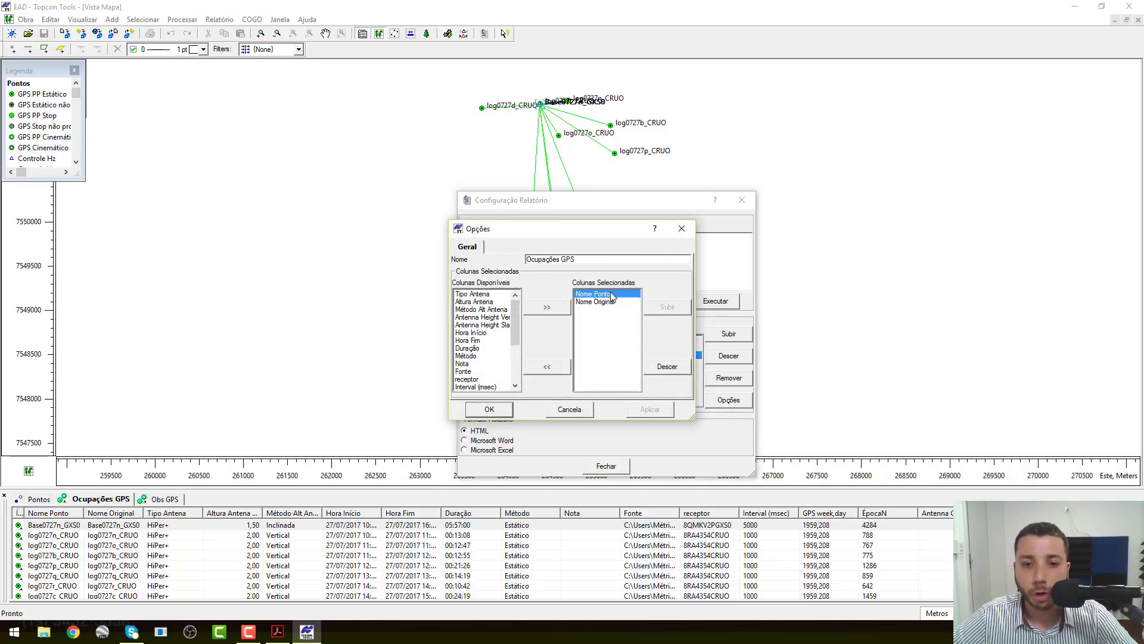
left_click(612, 302)
left_click(471, 371)
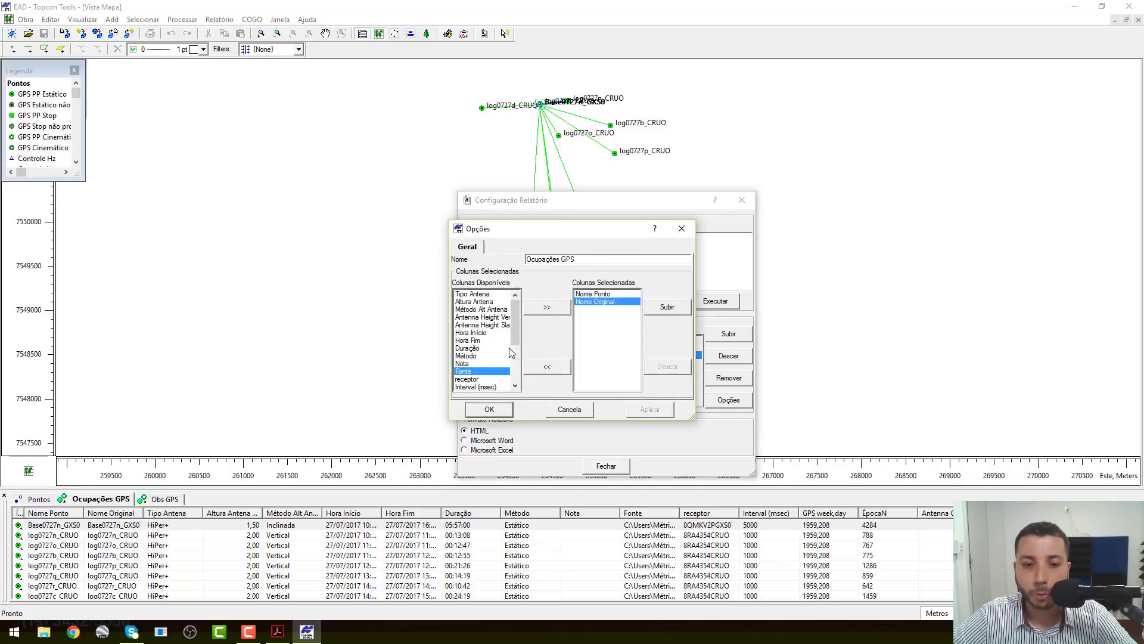
left_click(551, 307)
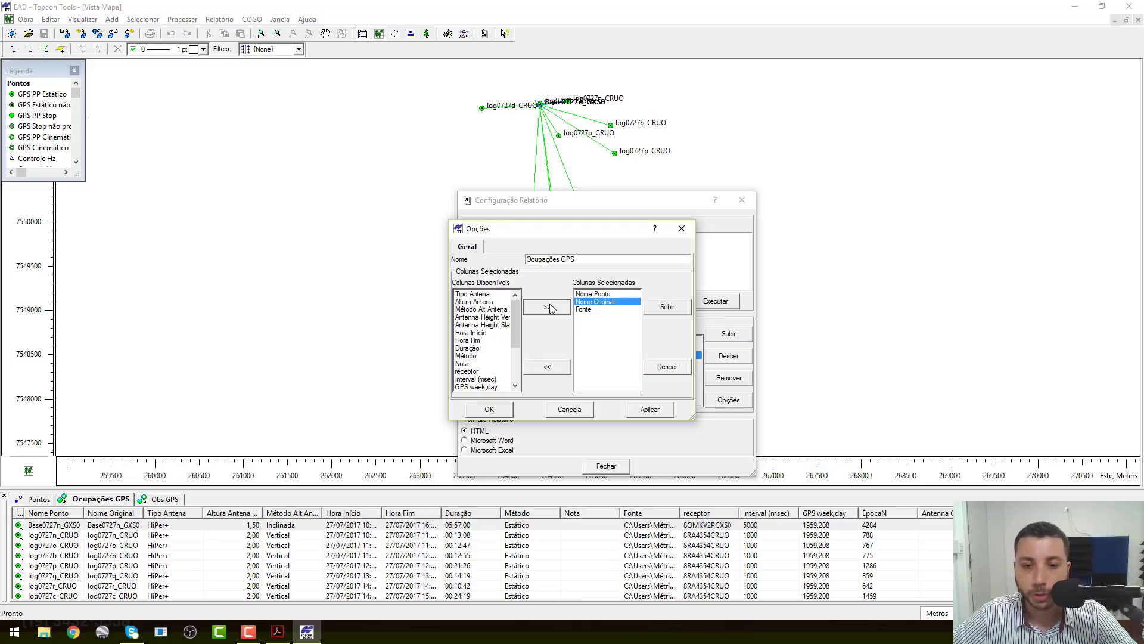
left_click(653, 410)
left_click(500, 410)
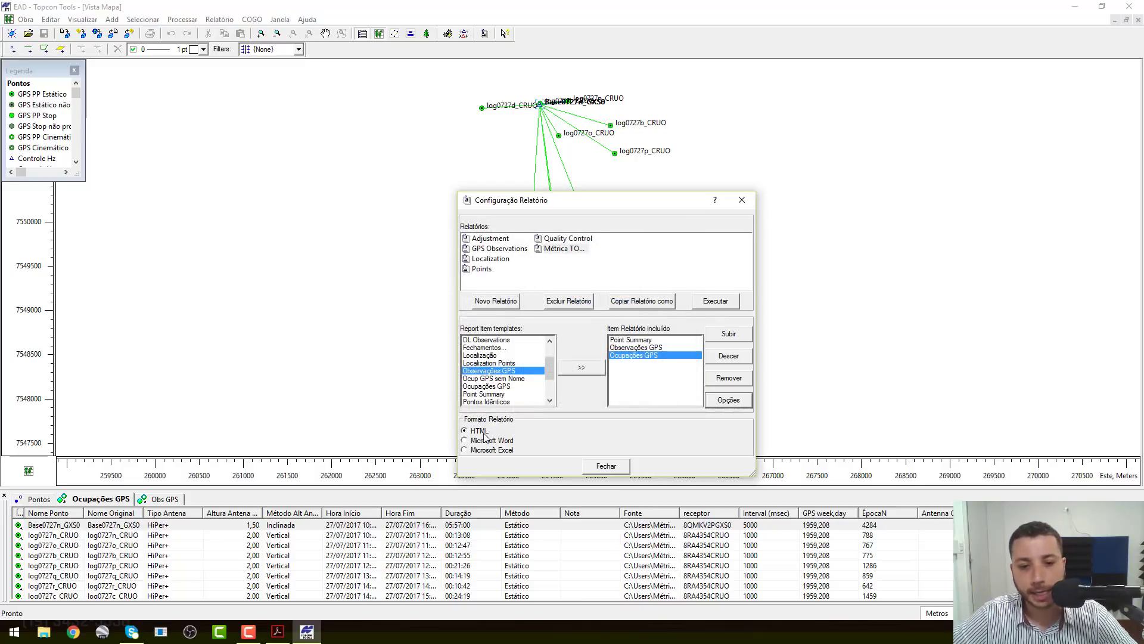
Step: Set the Métrica TOPO report format to Microsoft Excel and run the report
left_click(465, 451)
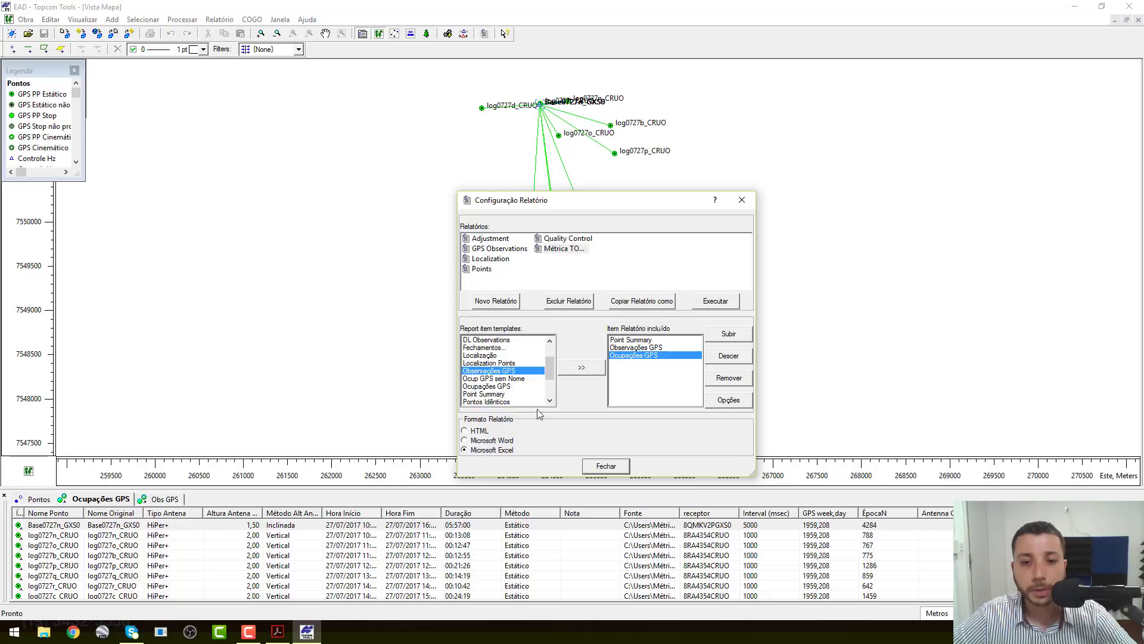
left_click(715, 305)
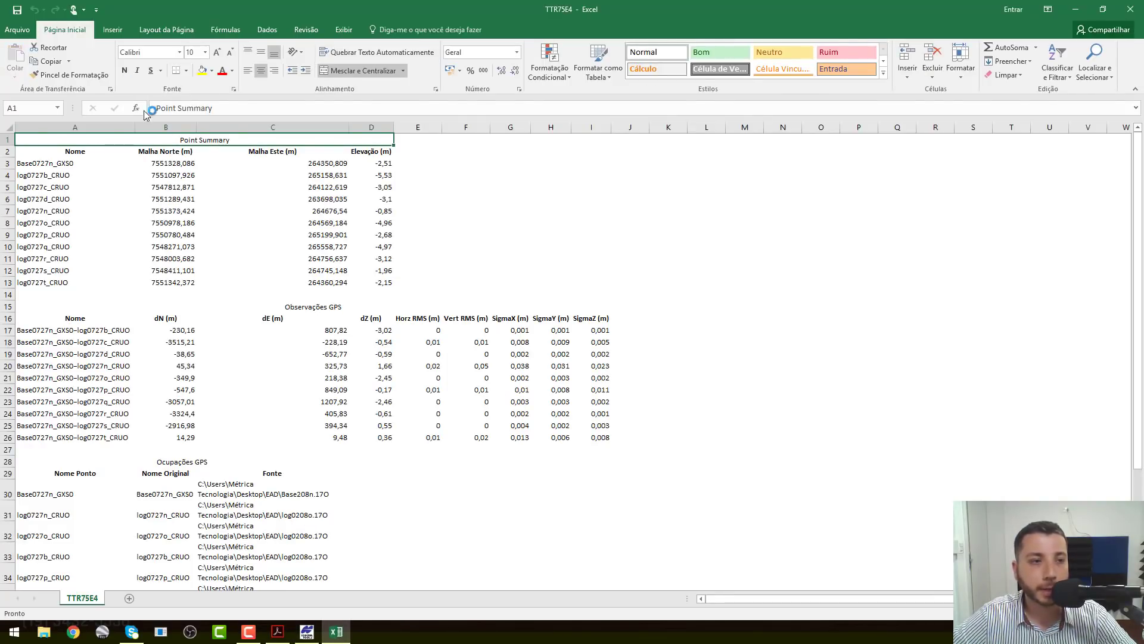
Step: Save the report workbook as EAD in the desktop's EAD folder, using the Pasta de Trabalho do Excel 97-2003 file type
left_click(19, 33)
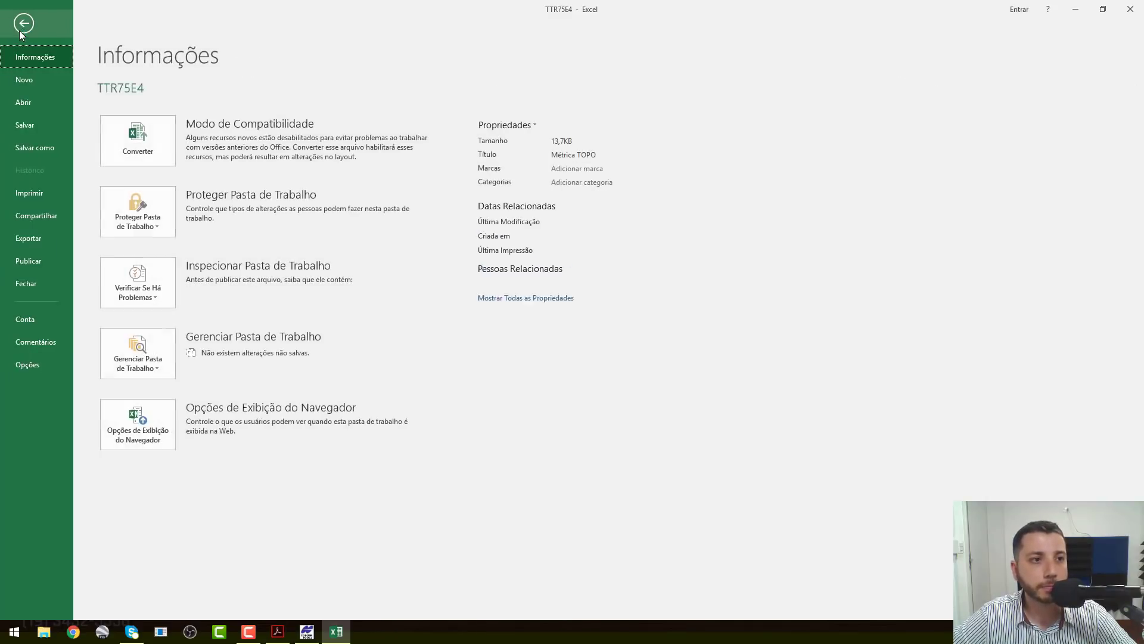
left_click(45, 143)
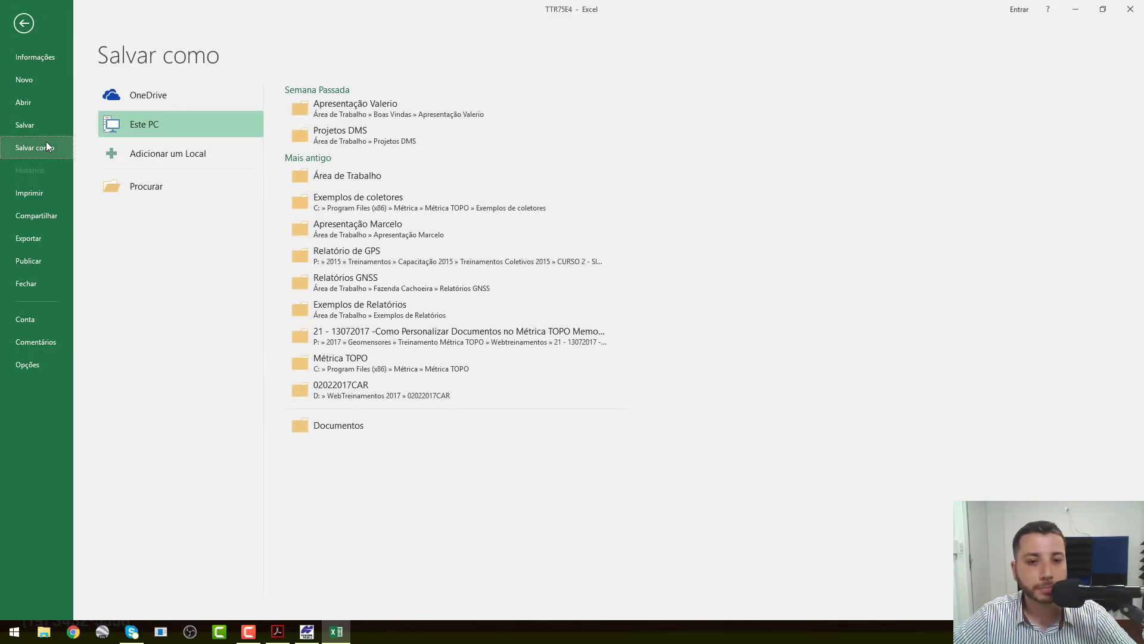
left_click(348, 174)
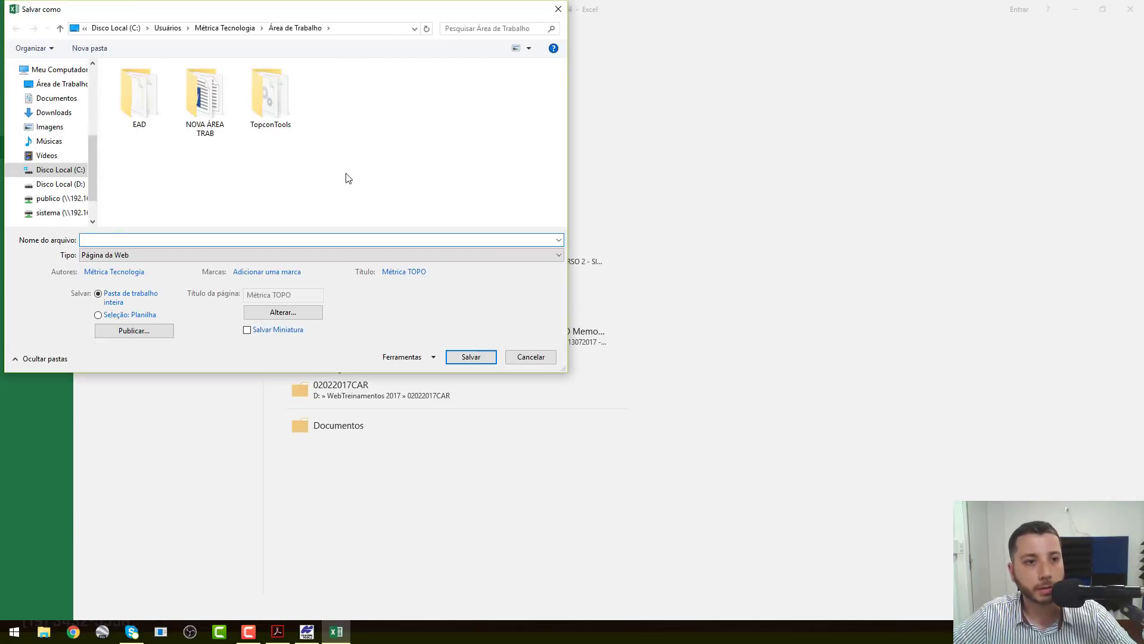
double_click(134, 102)
left_click(181, 255)
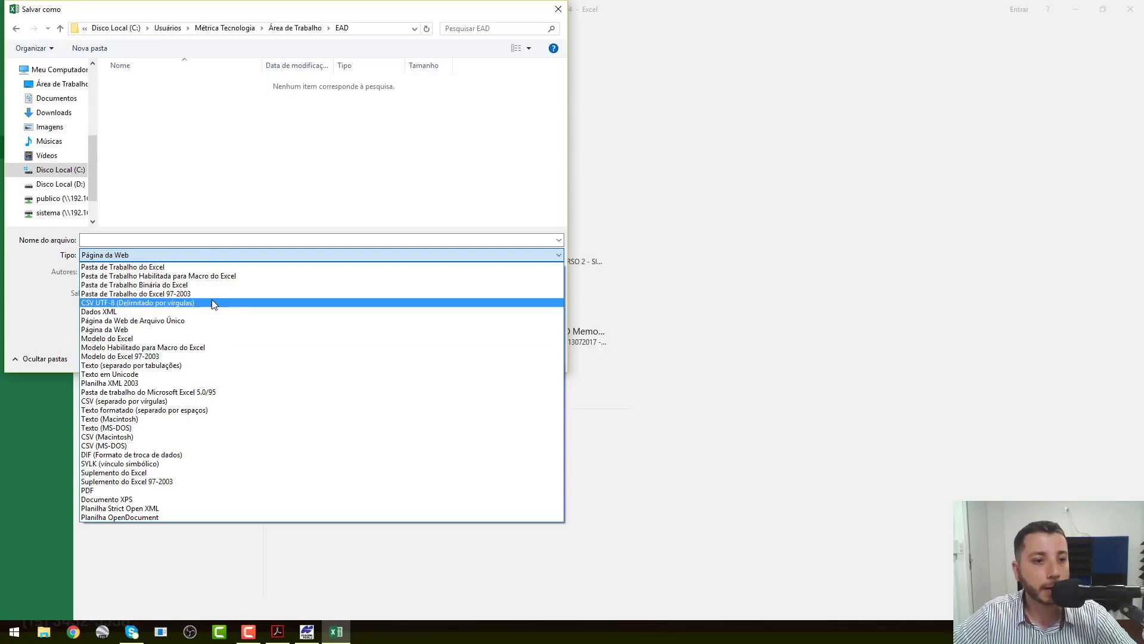
left_click(244, 295)
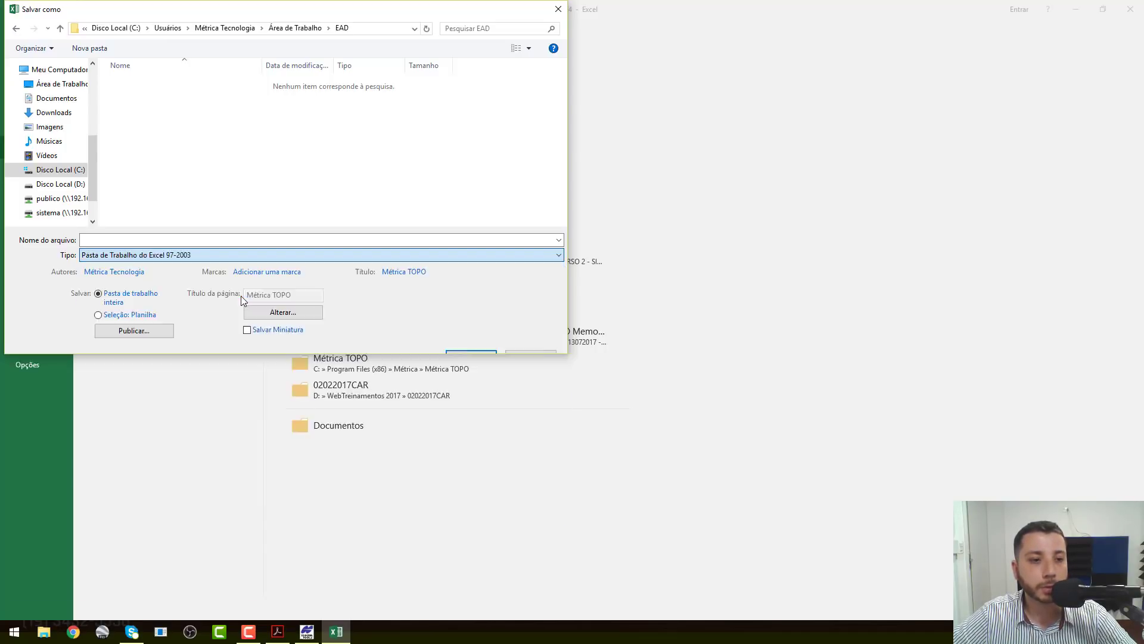
left_click(199, 237)
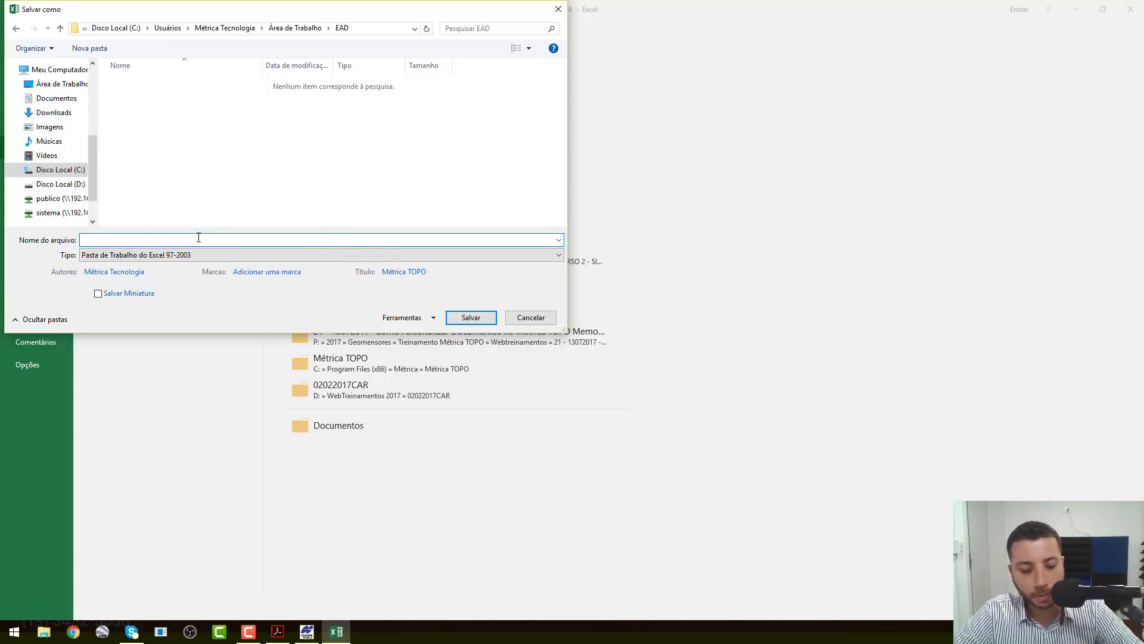
type("EAD")
left_click(199, 148)
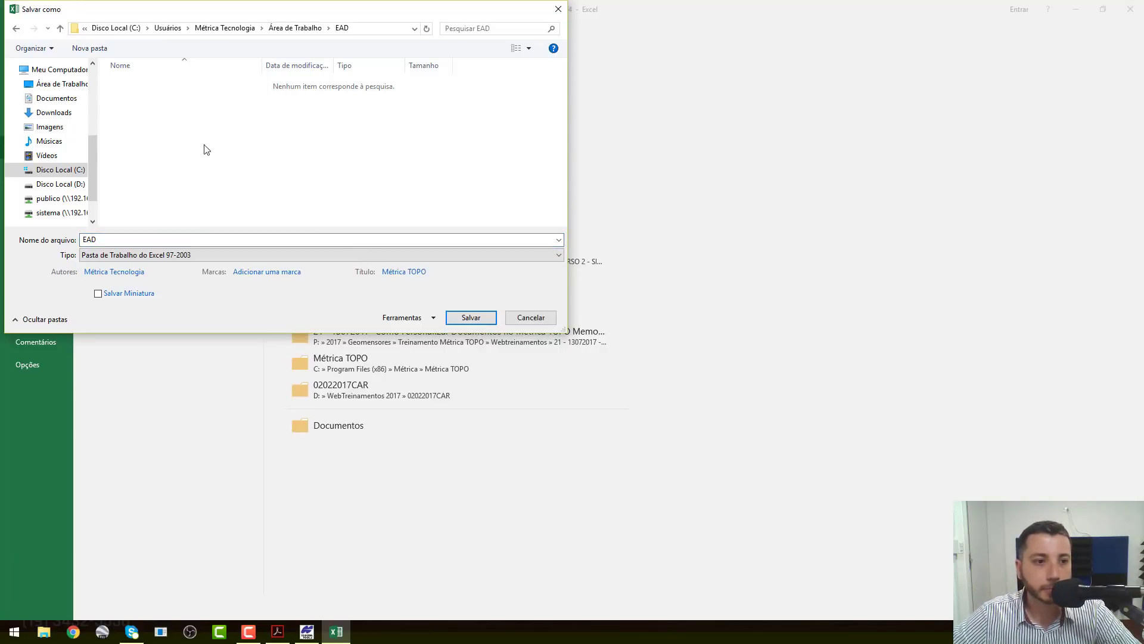
left_click(467, 319)
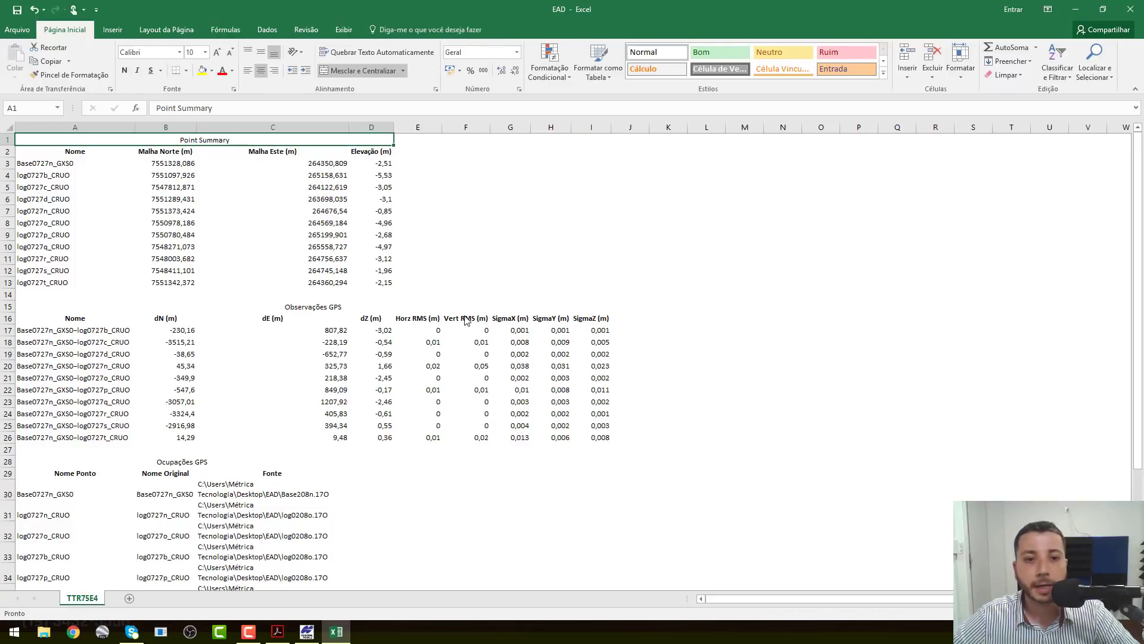